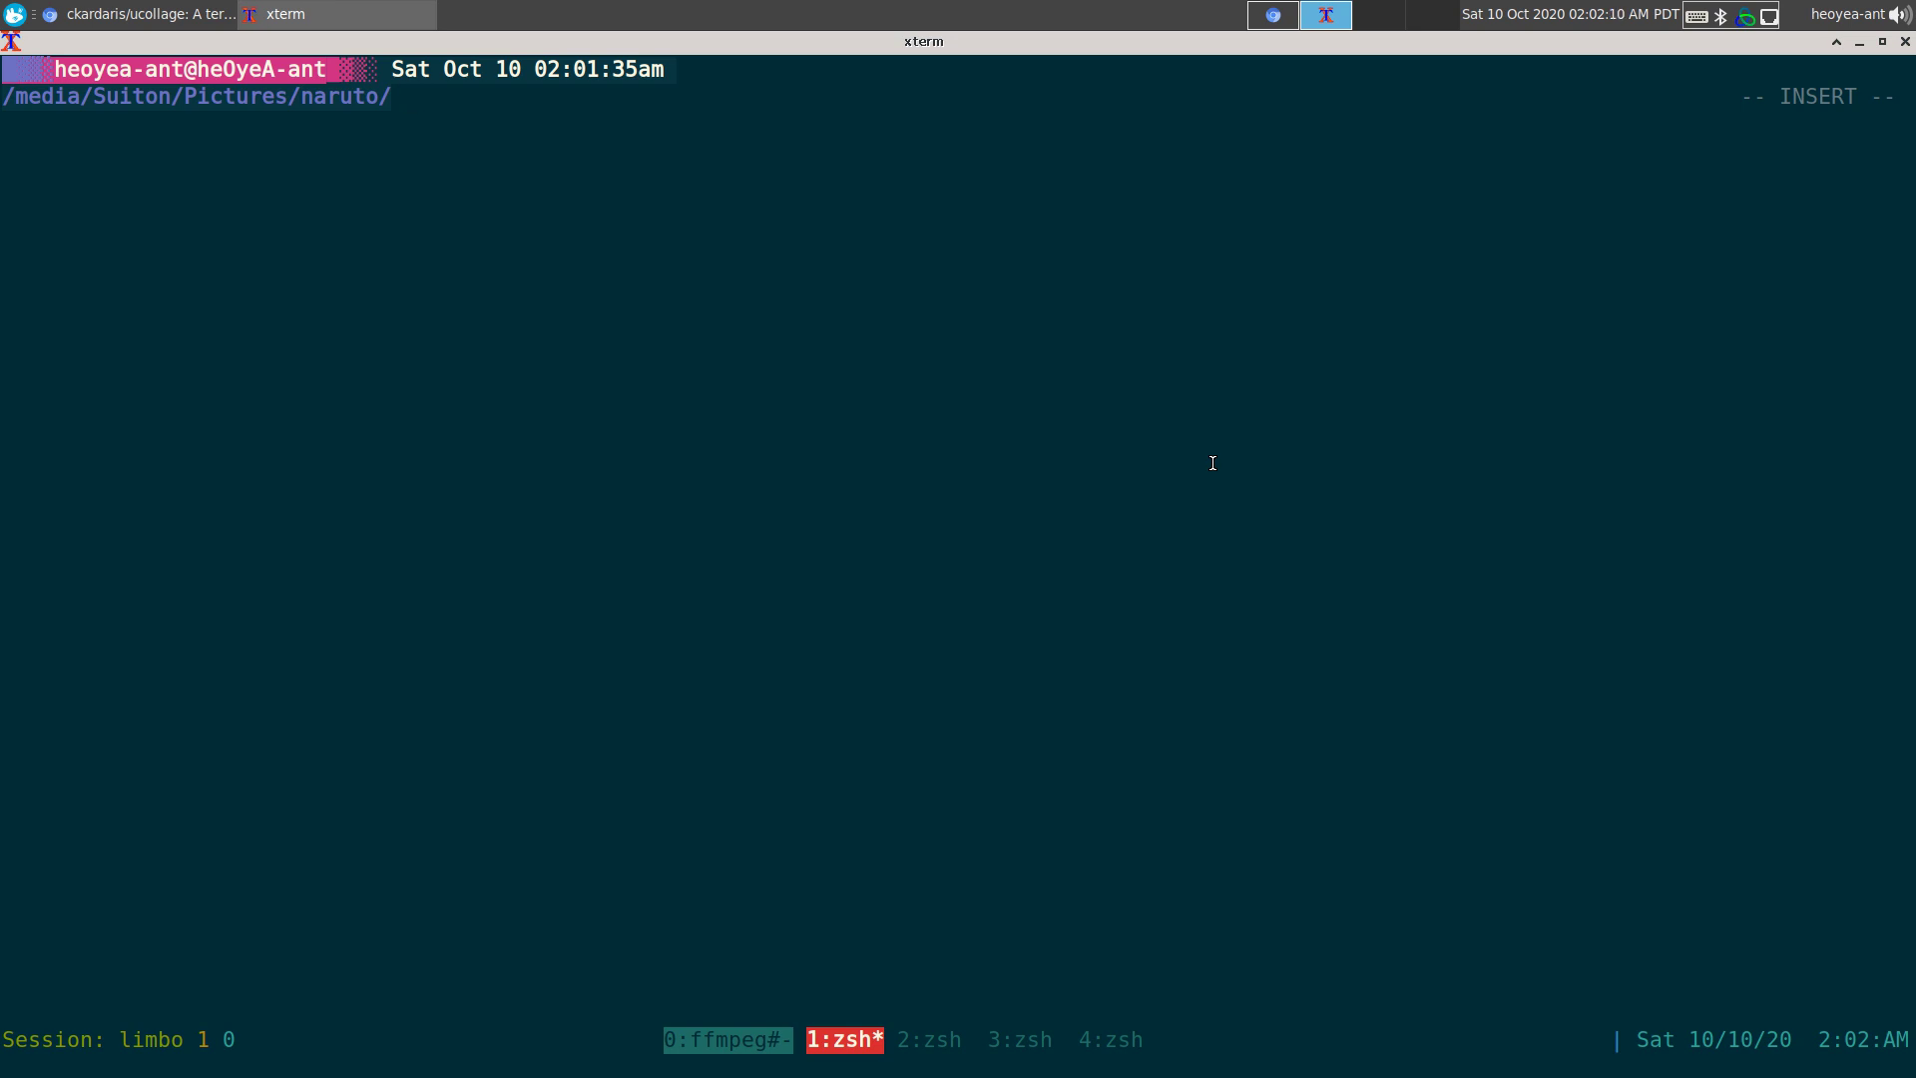
- List the naruto folder, clear the screen, then launch ucollage showing photos 1–8 of 205
text(ls)
key(Return)
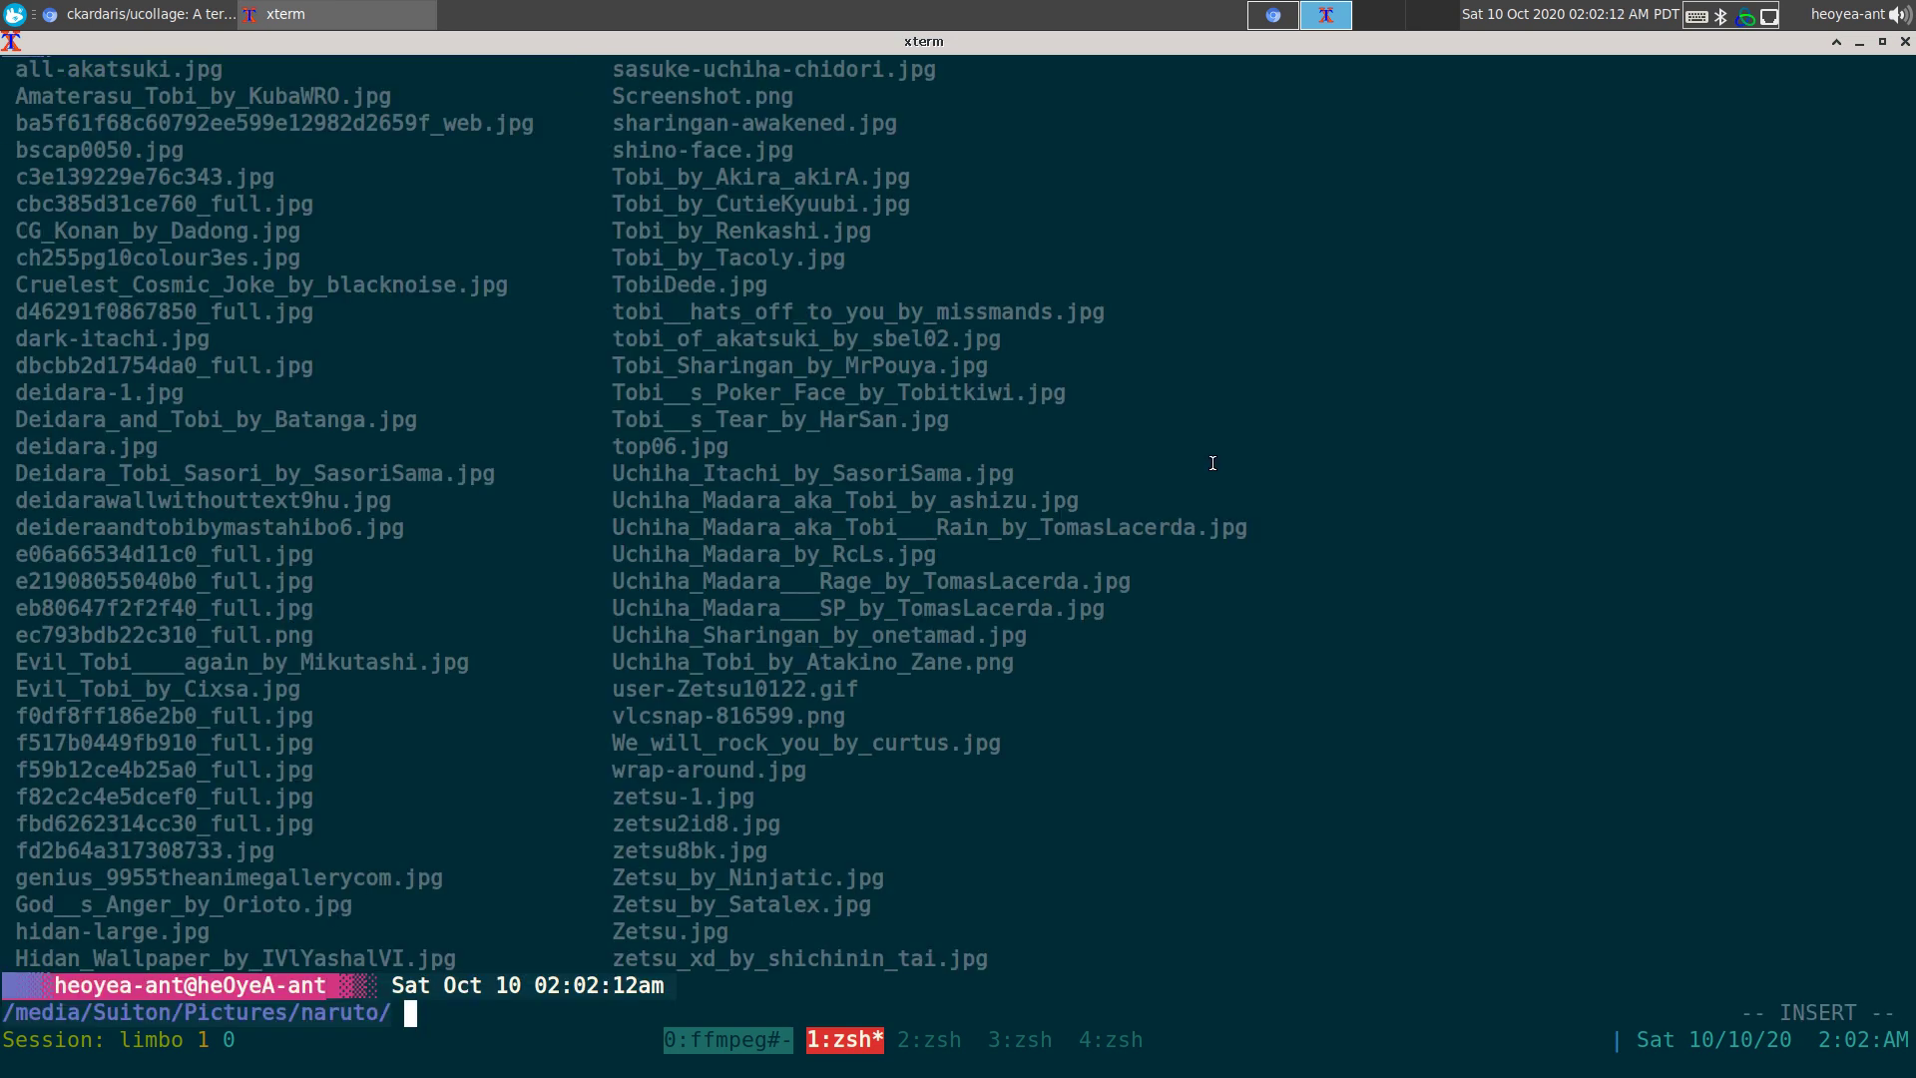
key(ctrl+l)
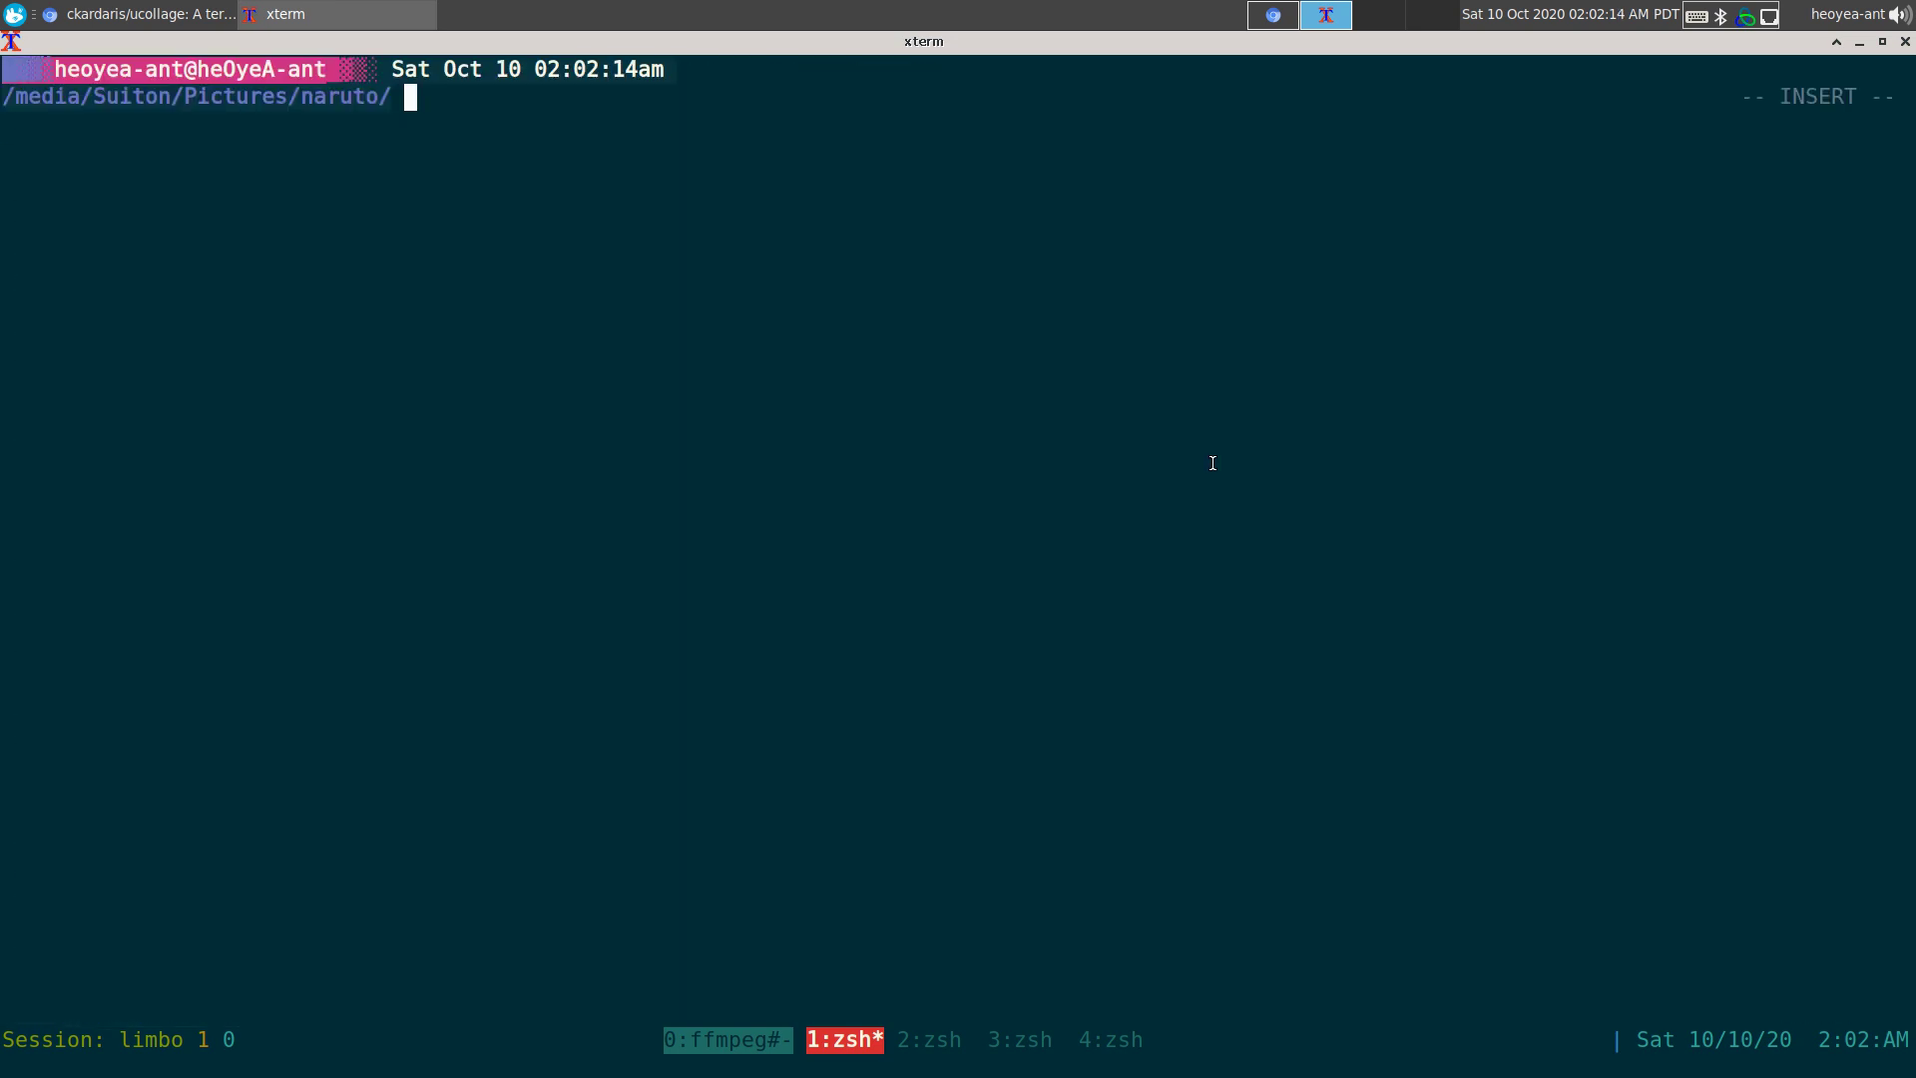
text(ucollage)
key(Return)
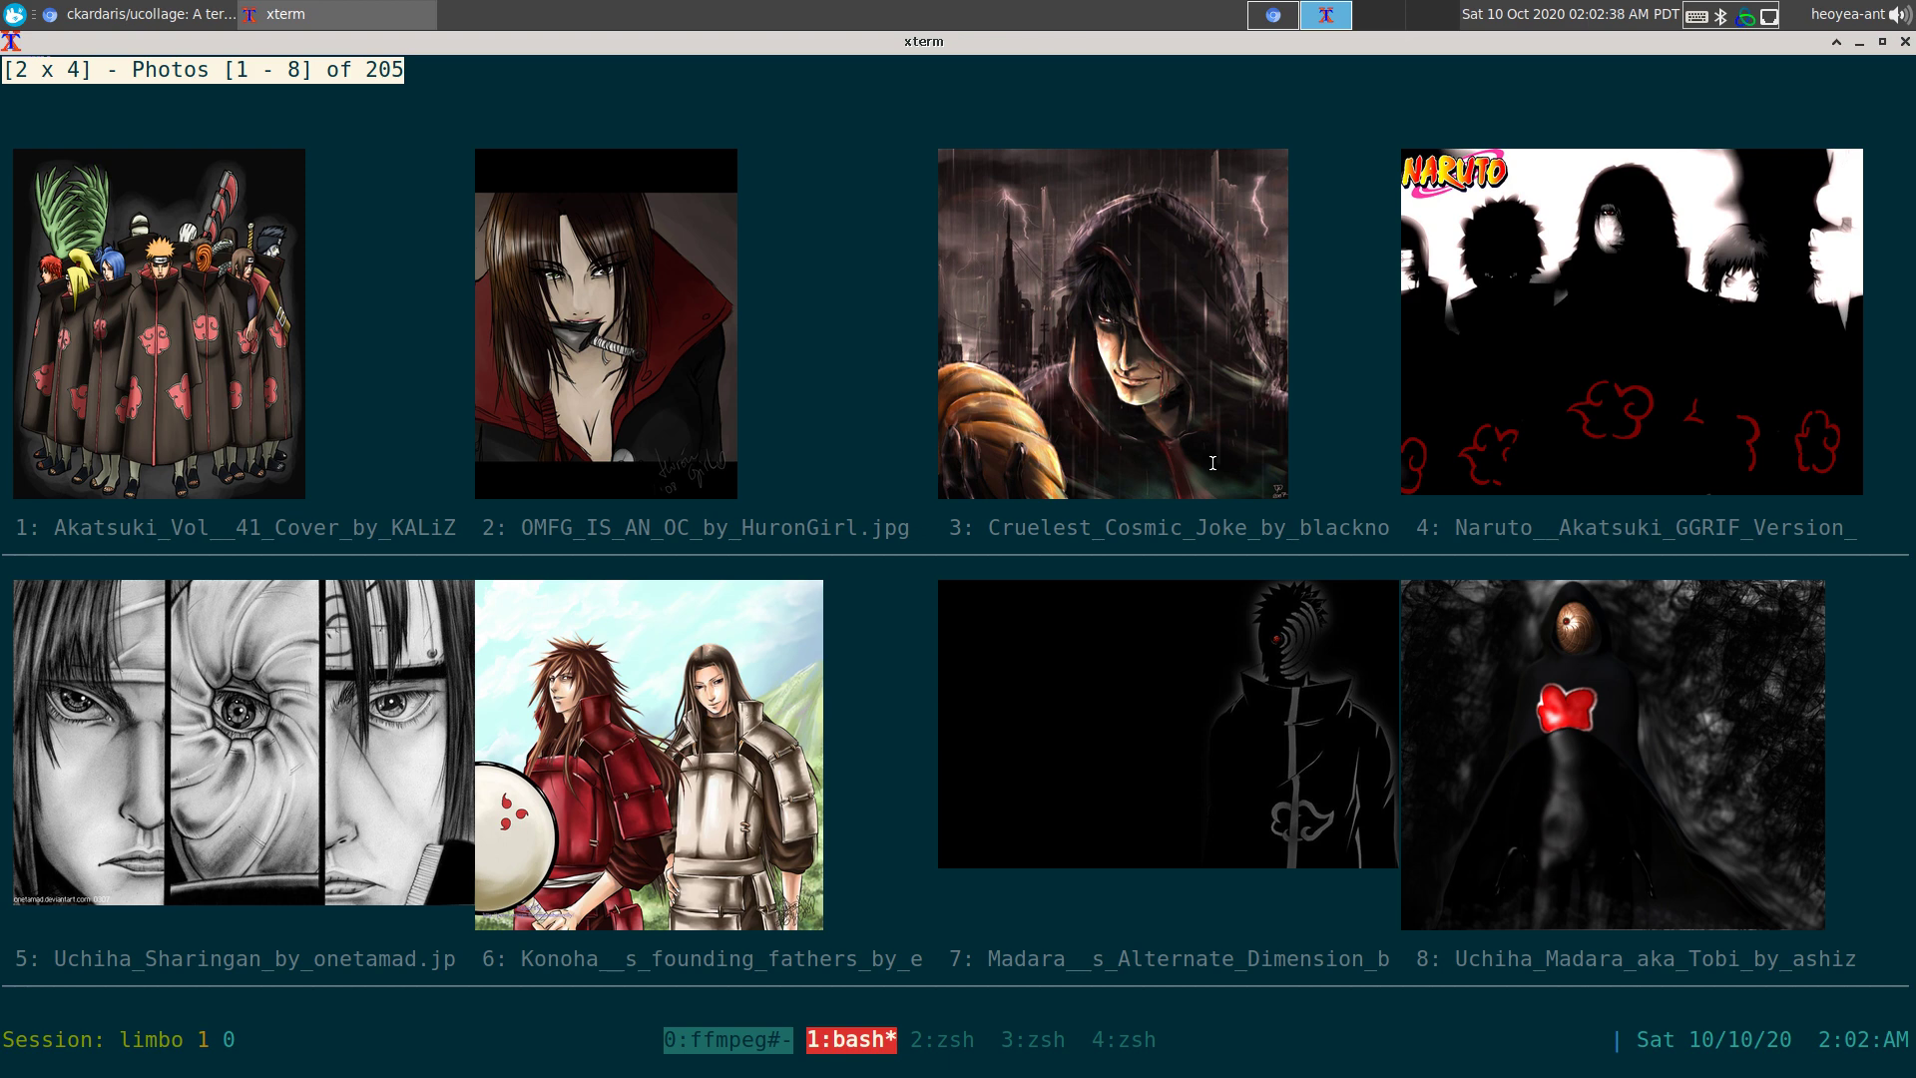
- Page the grid forward to photos 33–40, then back to photos 25–32
key(n)
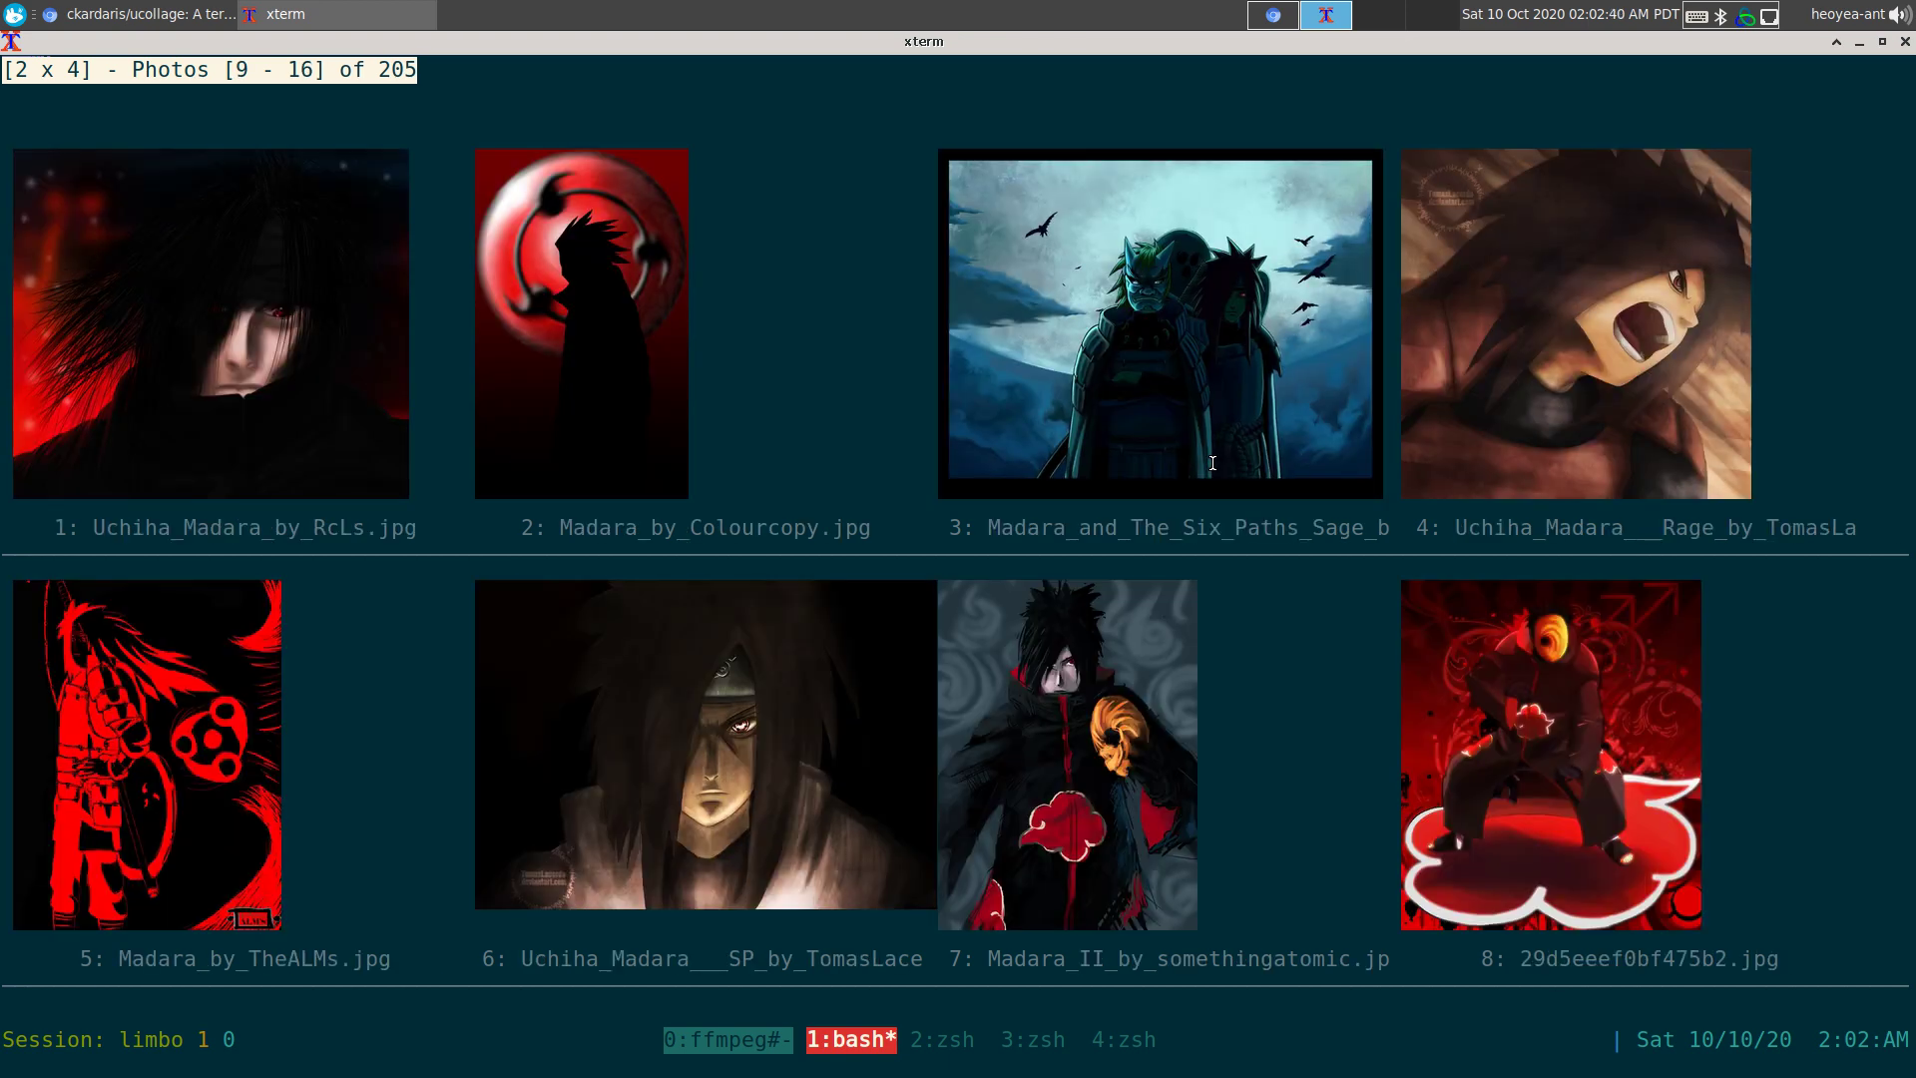
key(n)
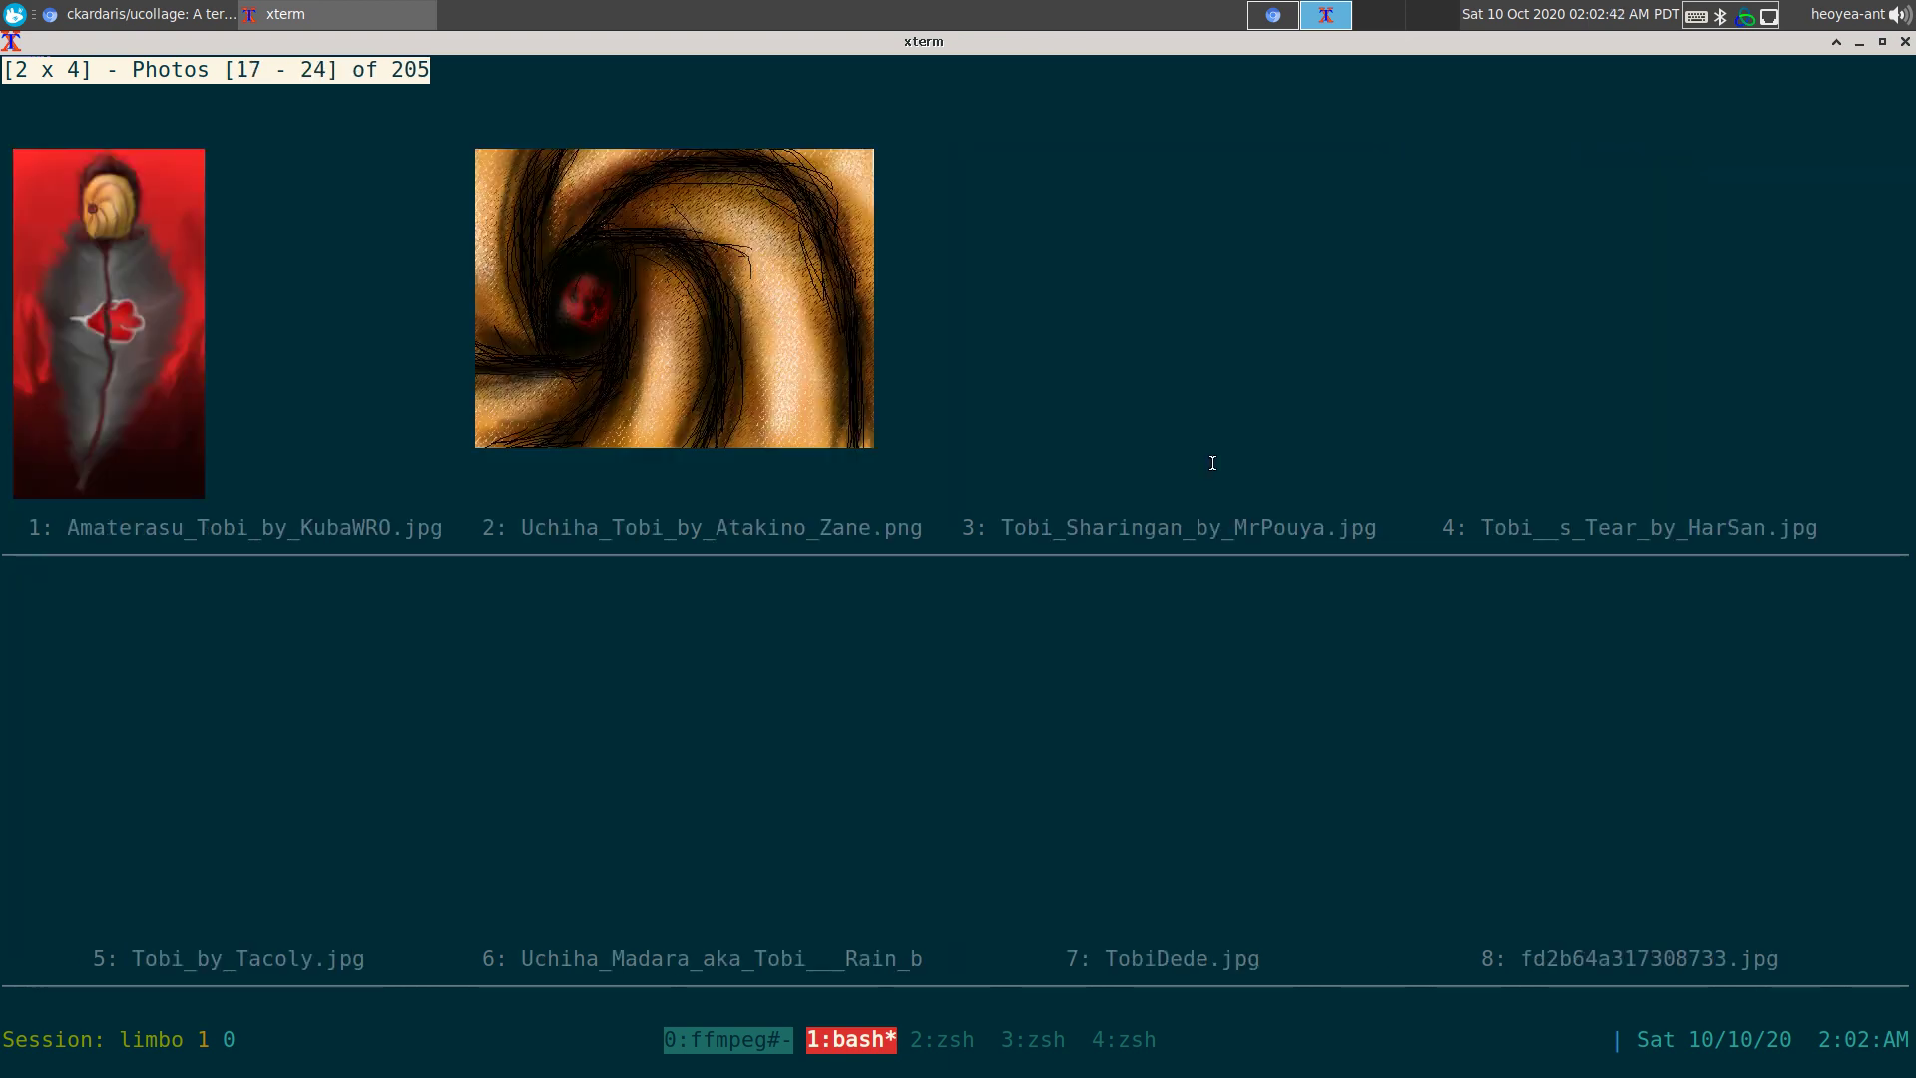
key(n)
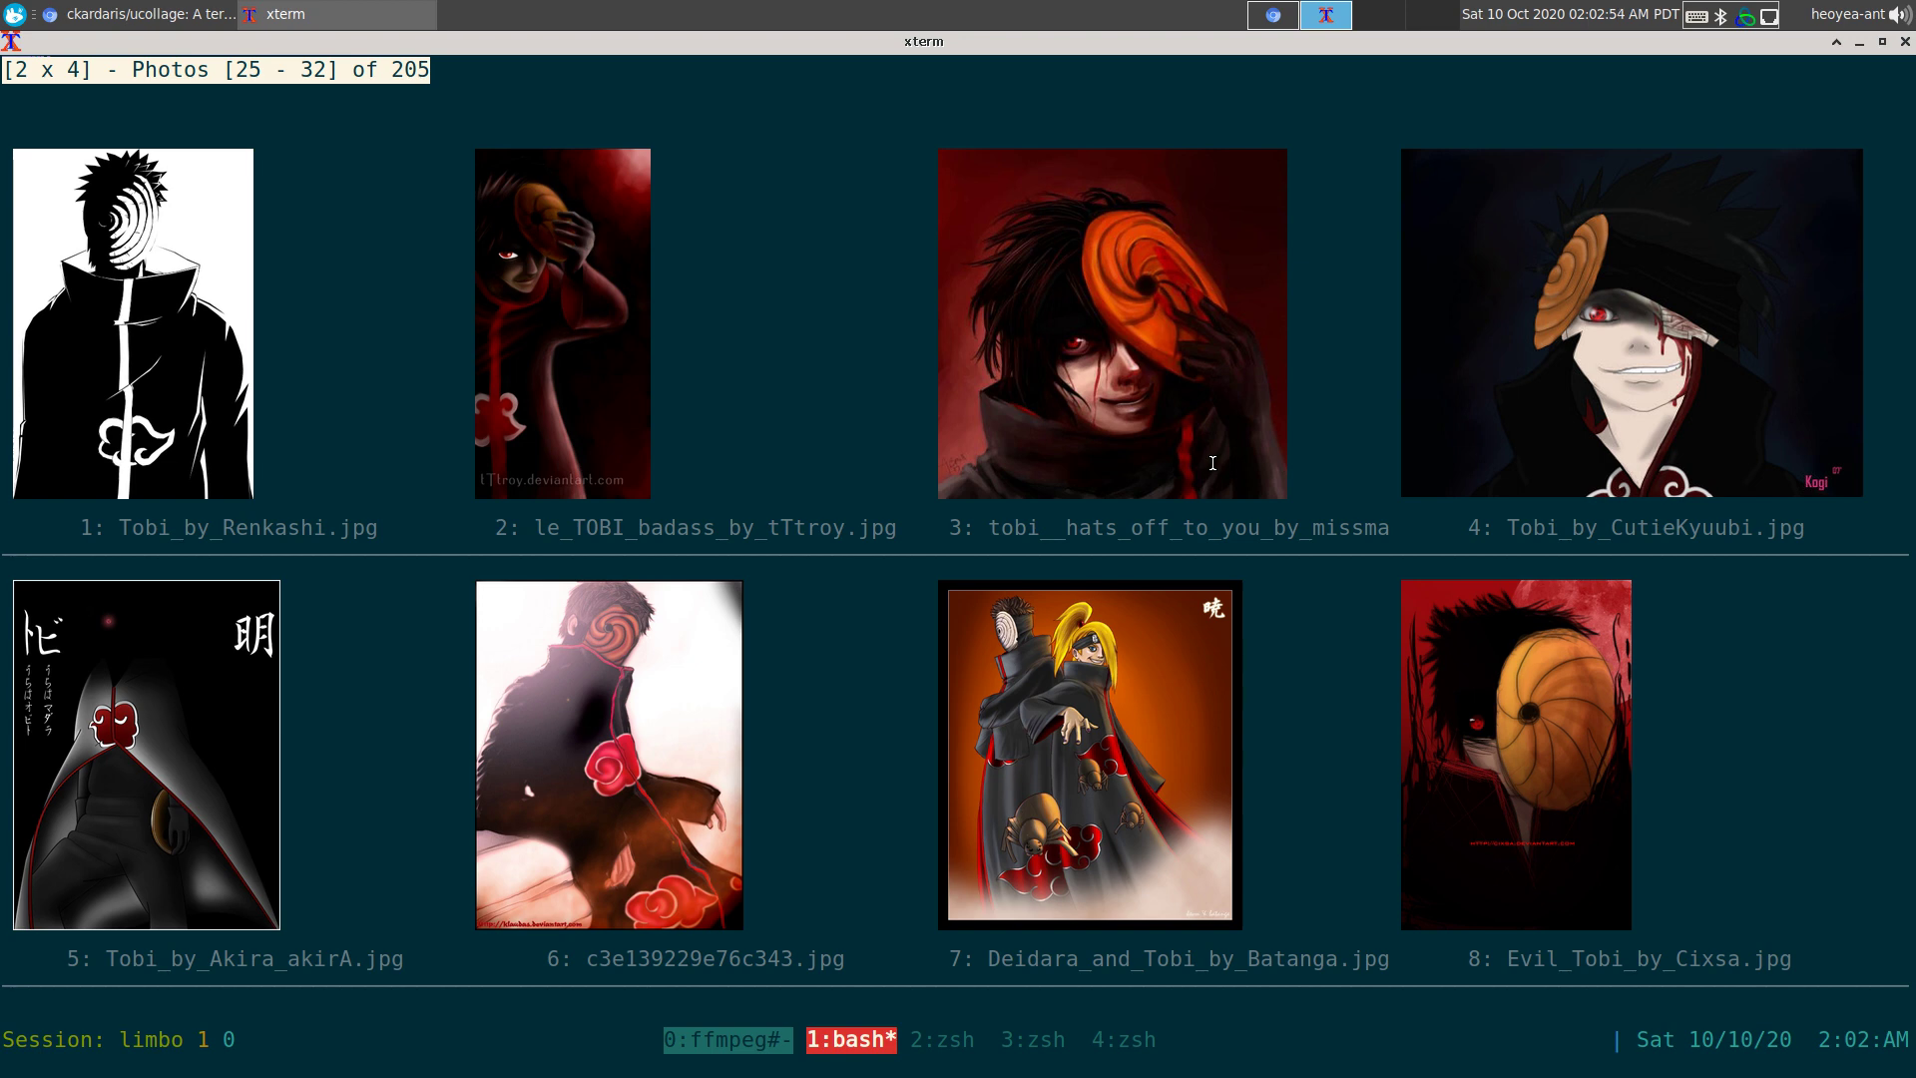
key(n)
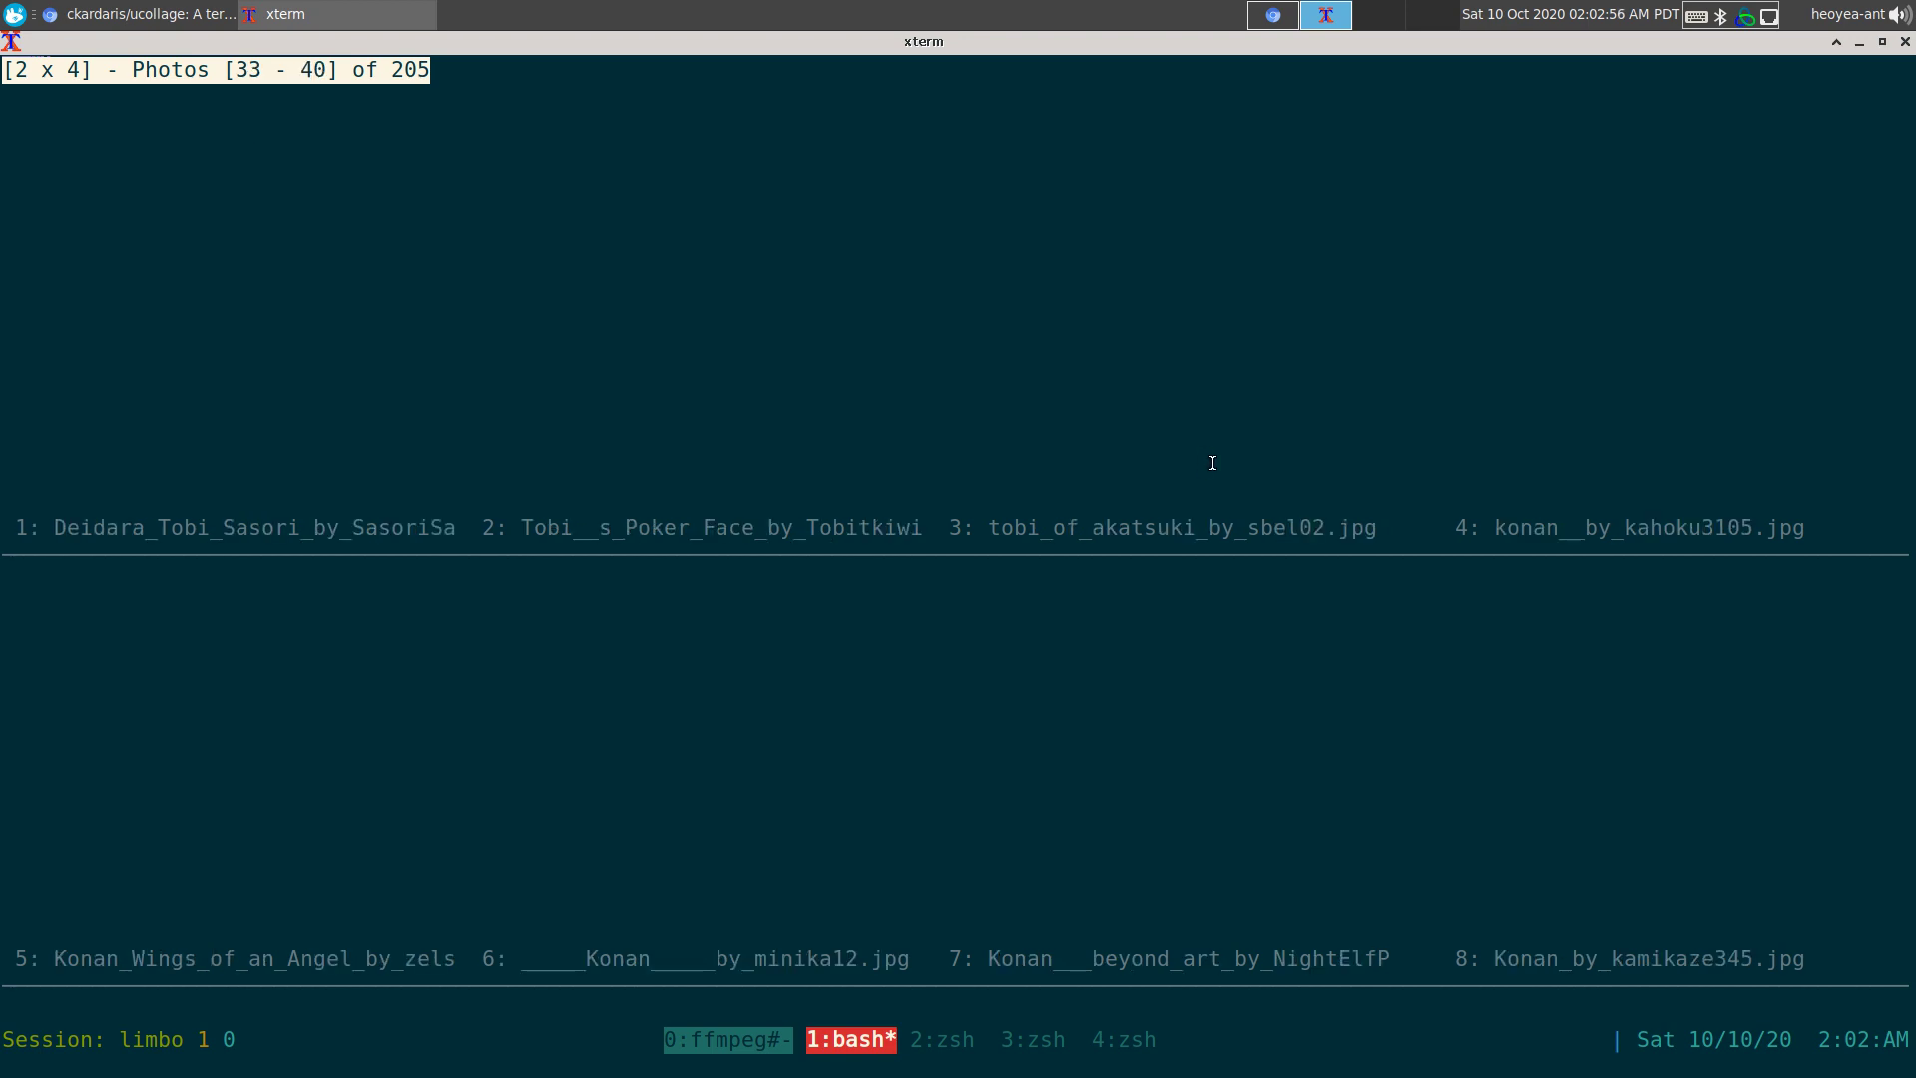
key(p)
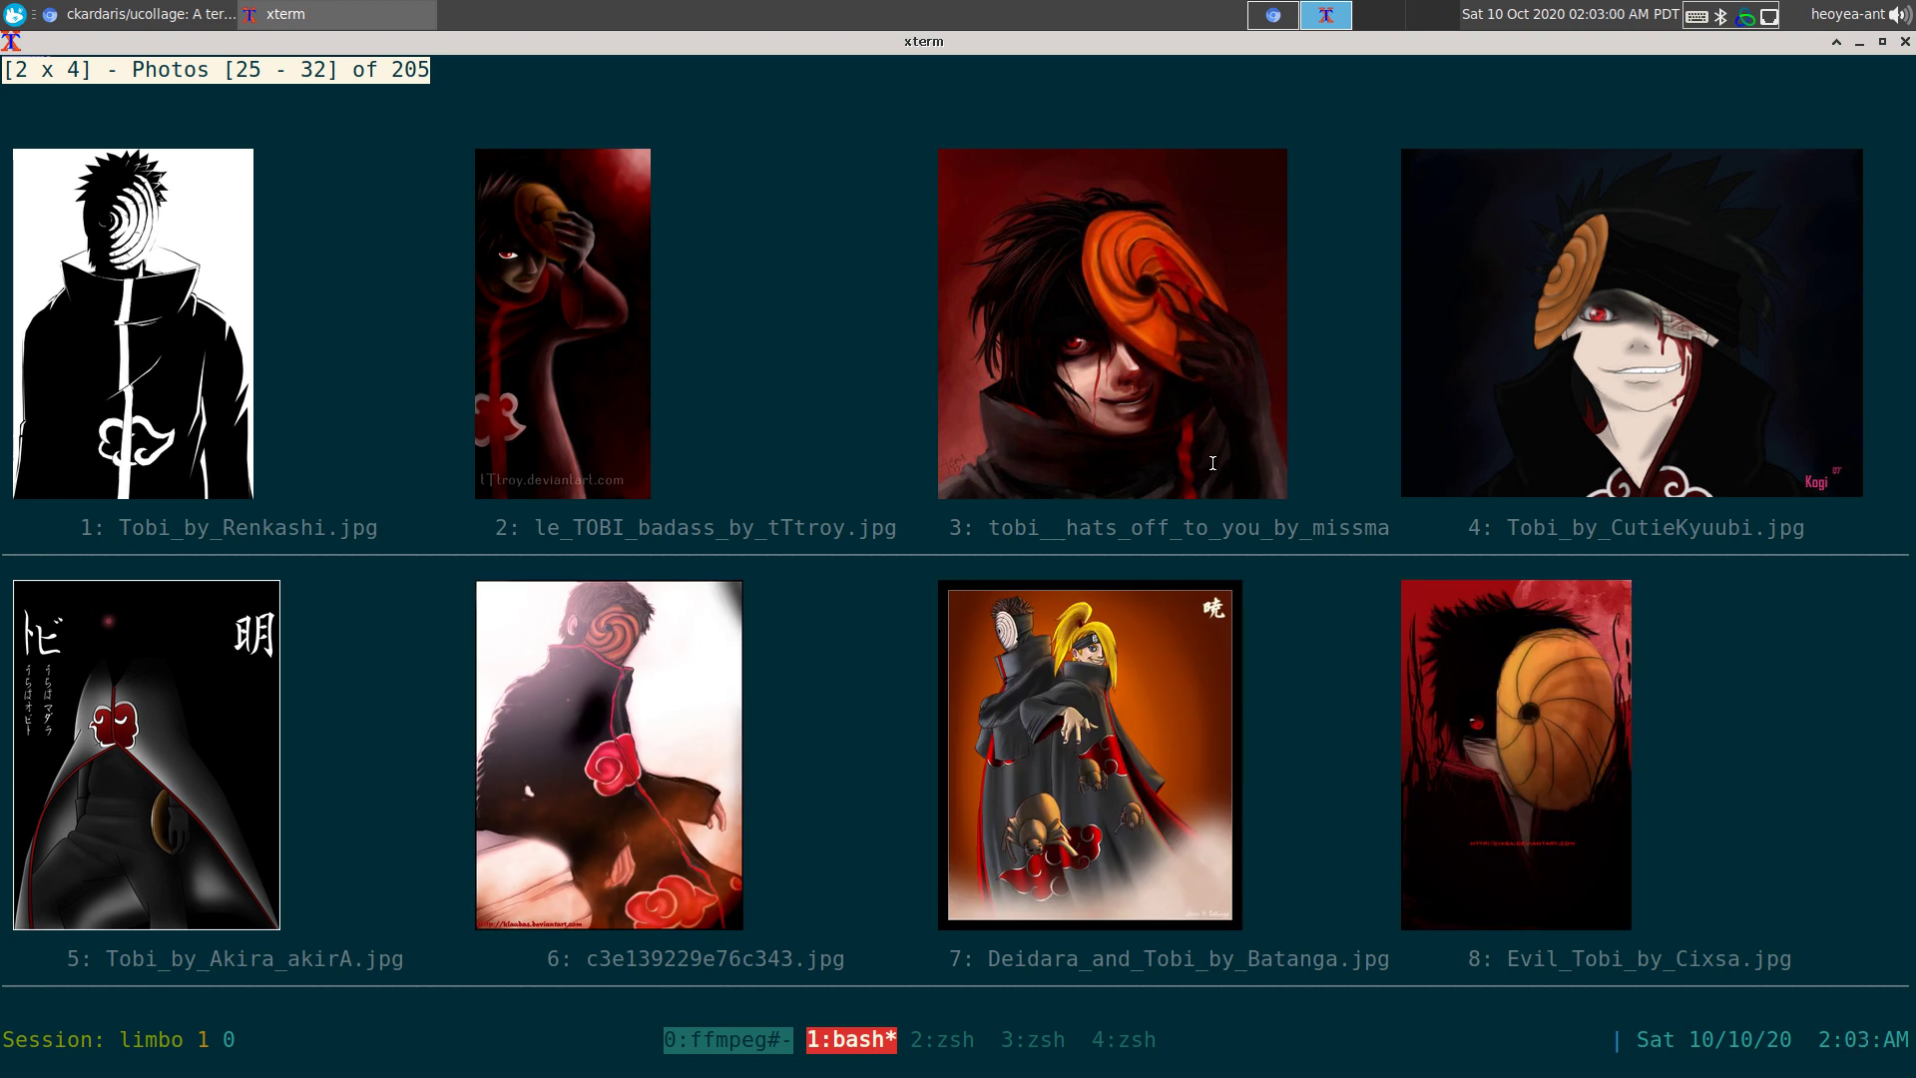
- View photo 25 alone, step through photos 26–28, then return to the grid
key(m)
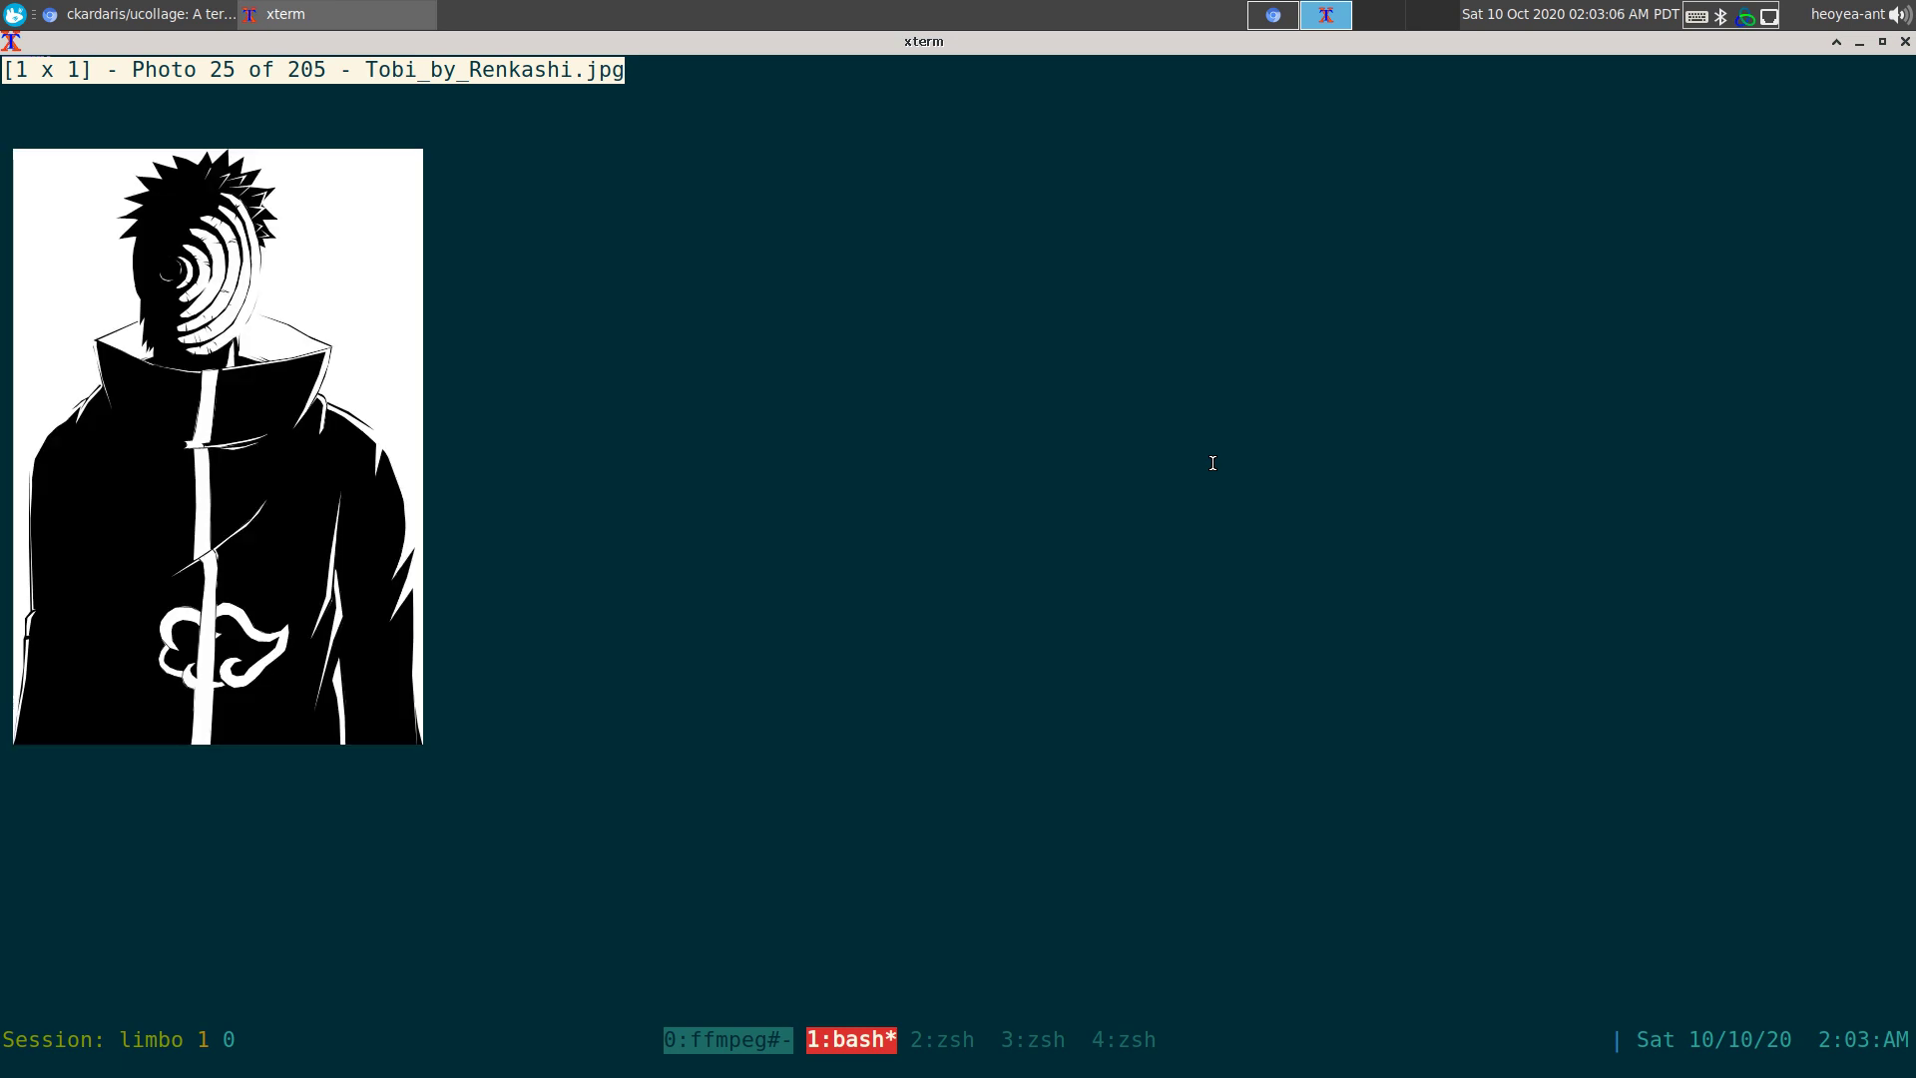
key(l)
key(l)
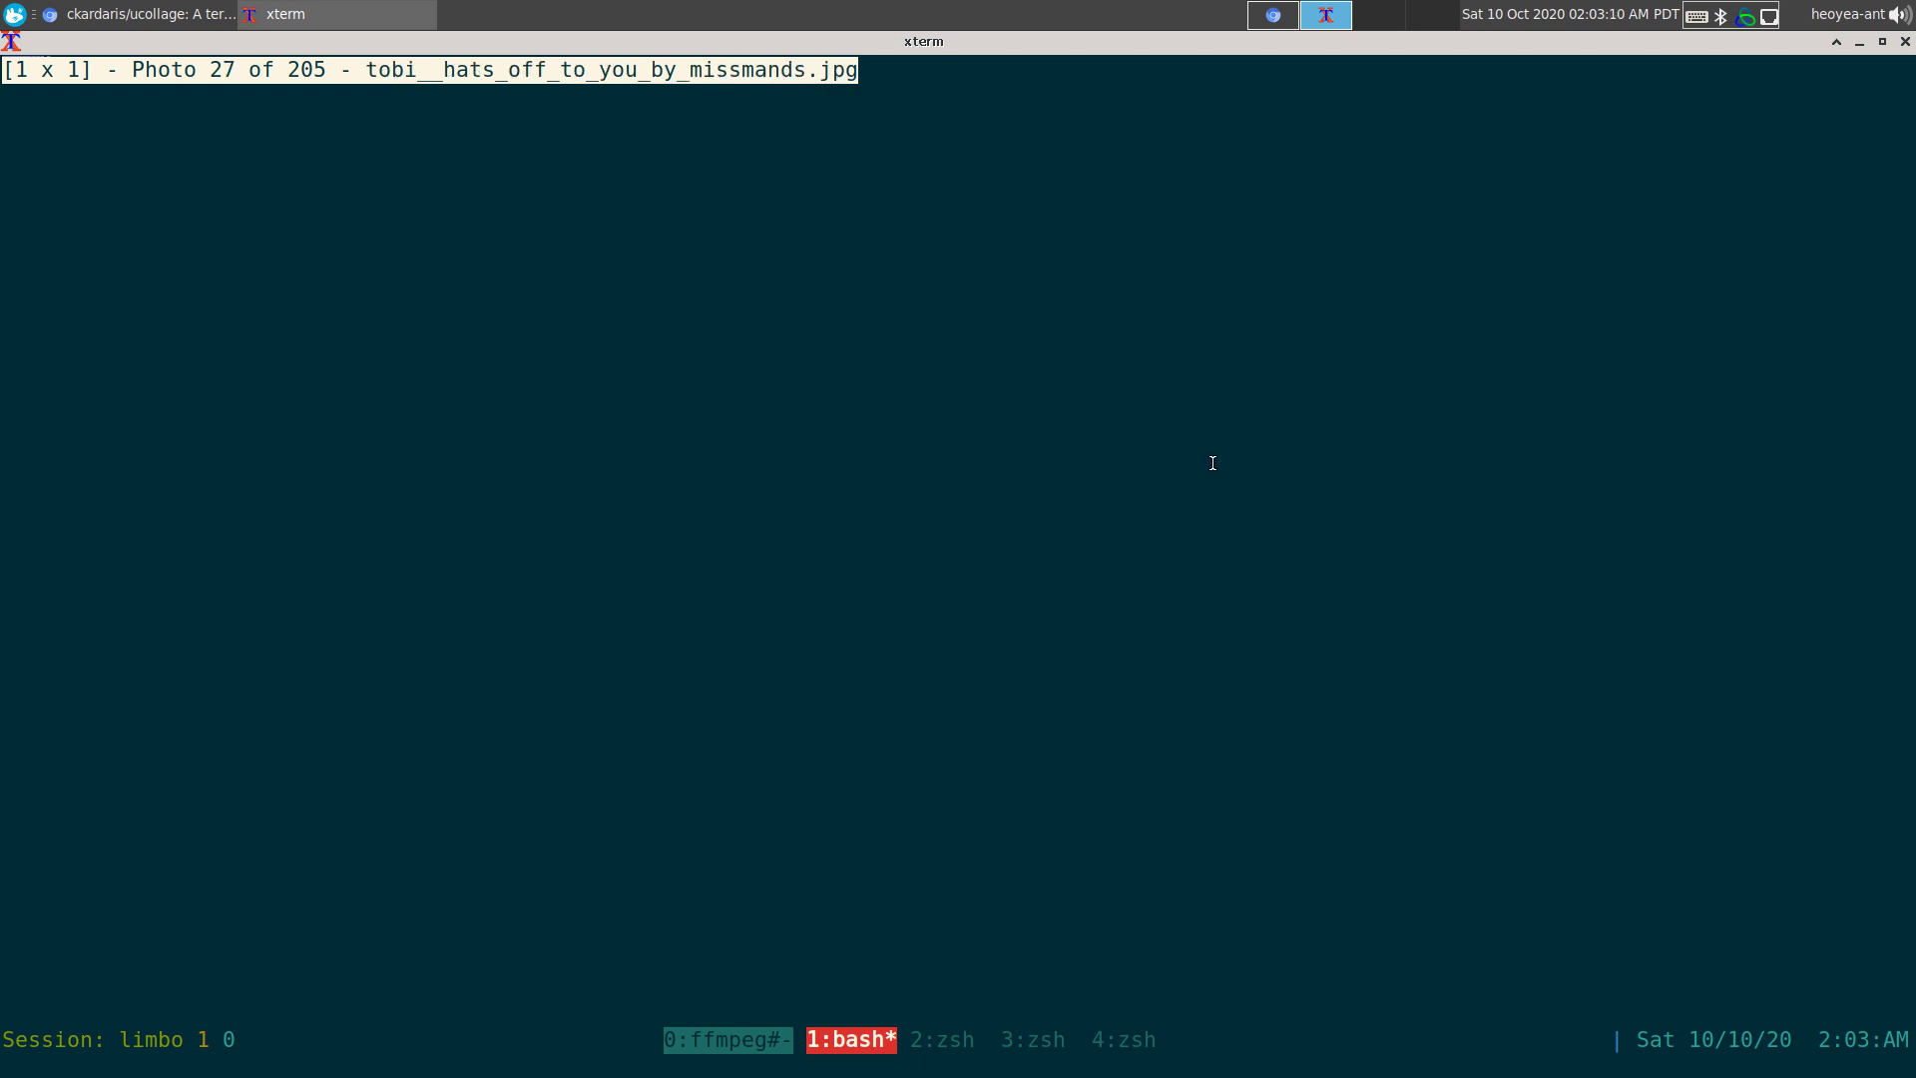
key(l)
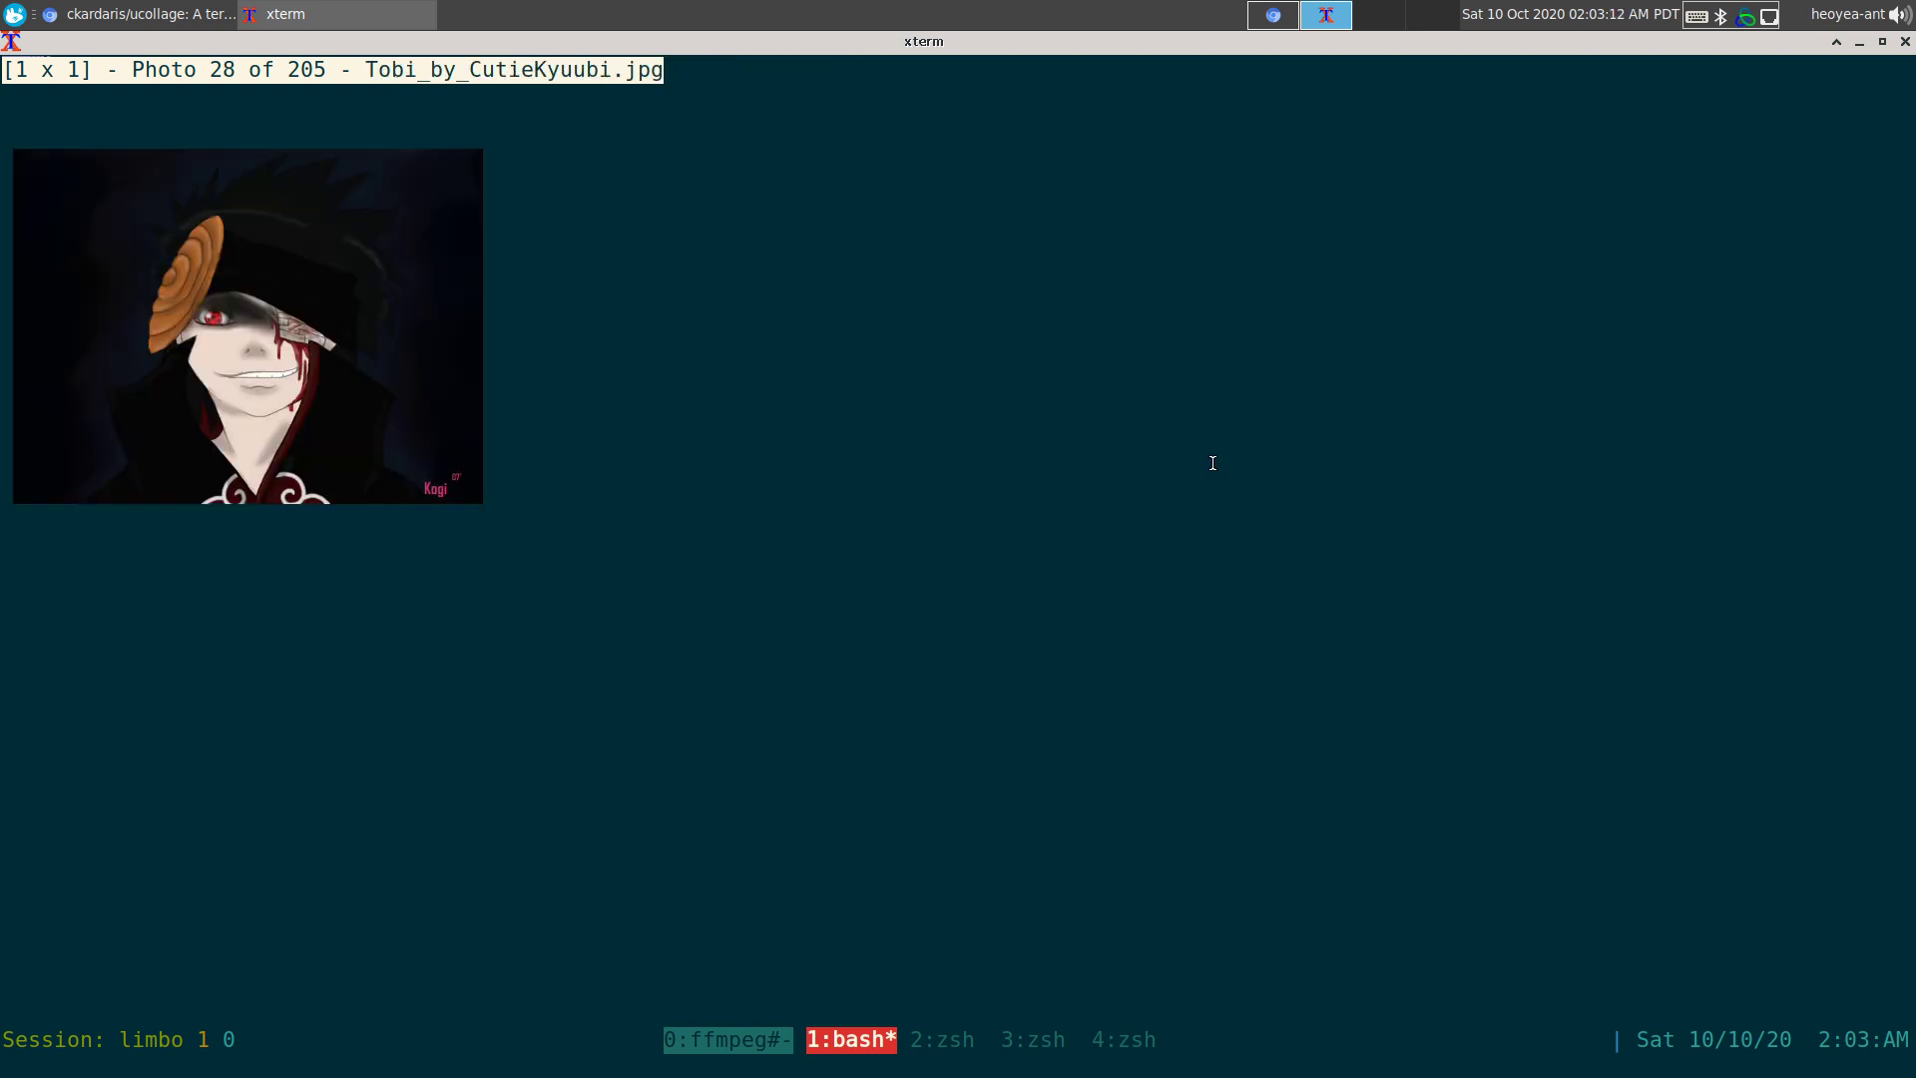
key(m)
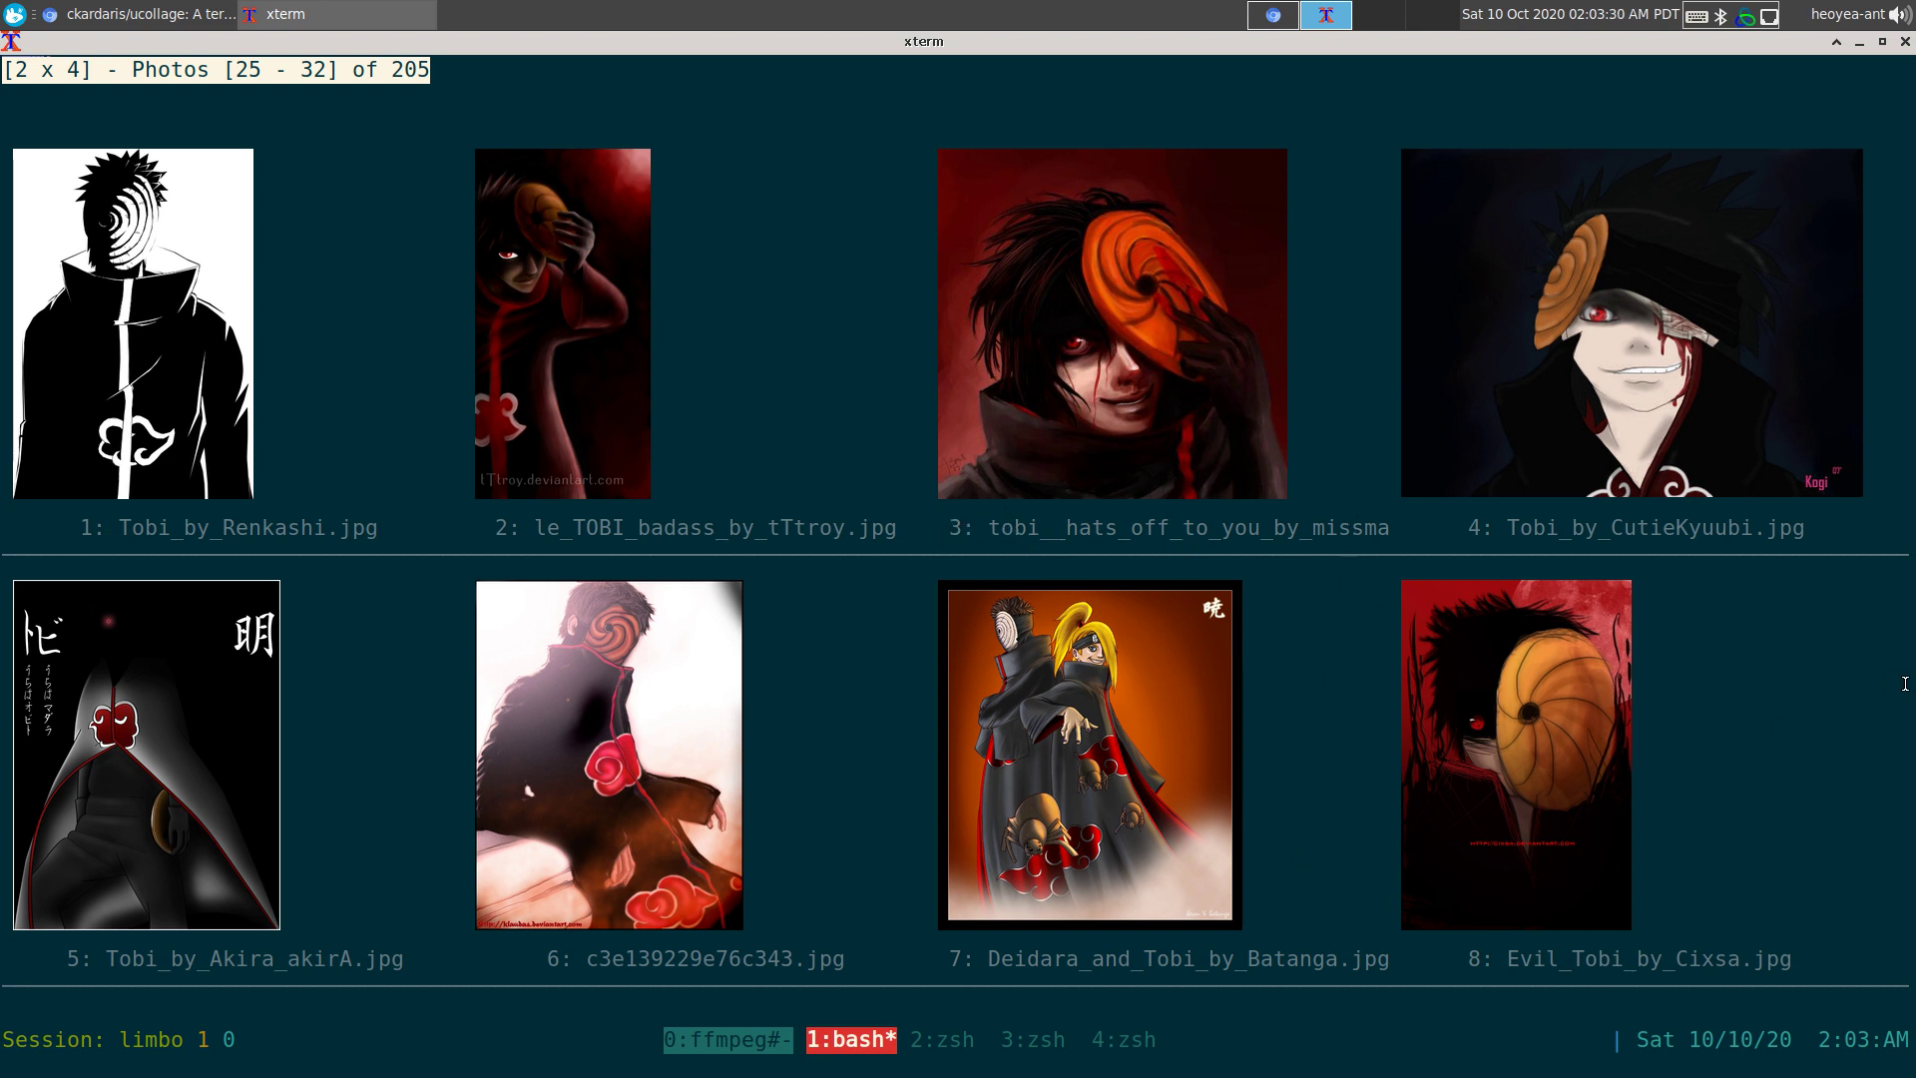
- Jump to the seventh photo of the batch, photo 31, then return to the 25–32 grid
key(g)
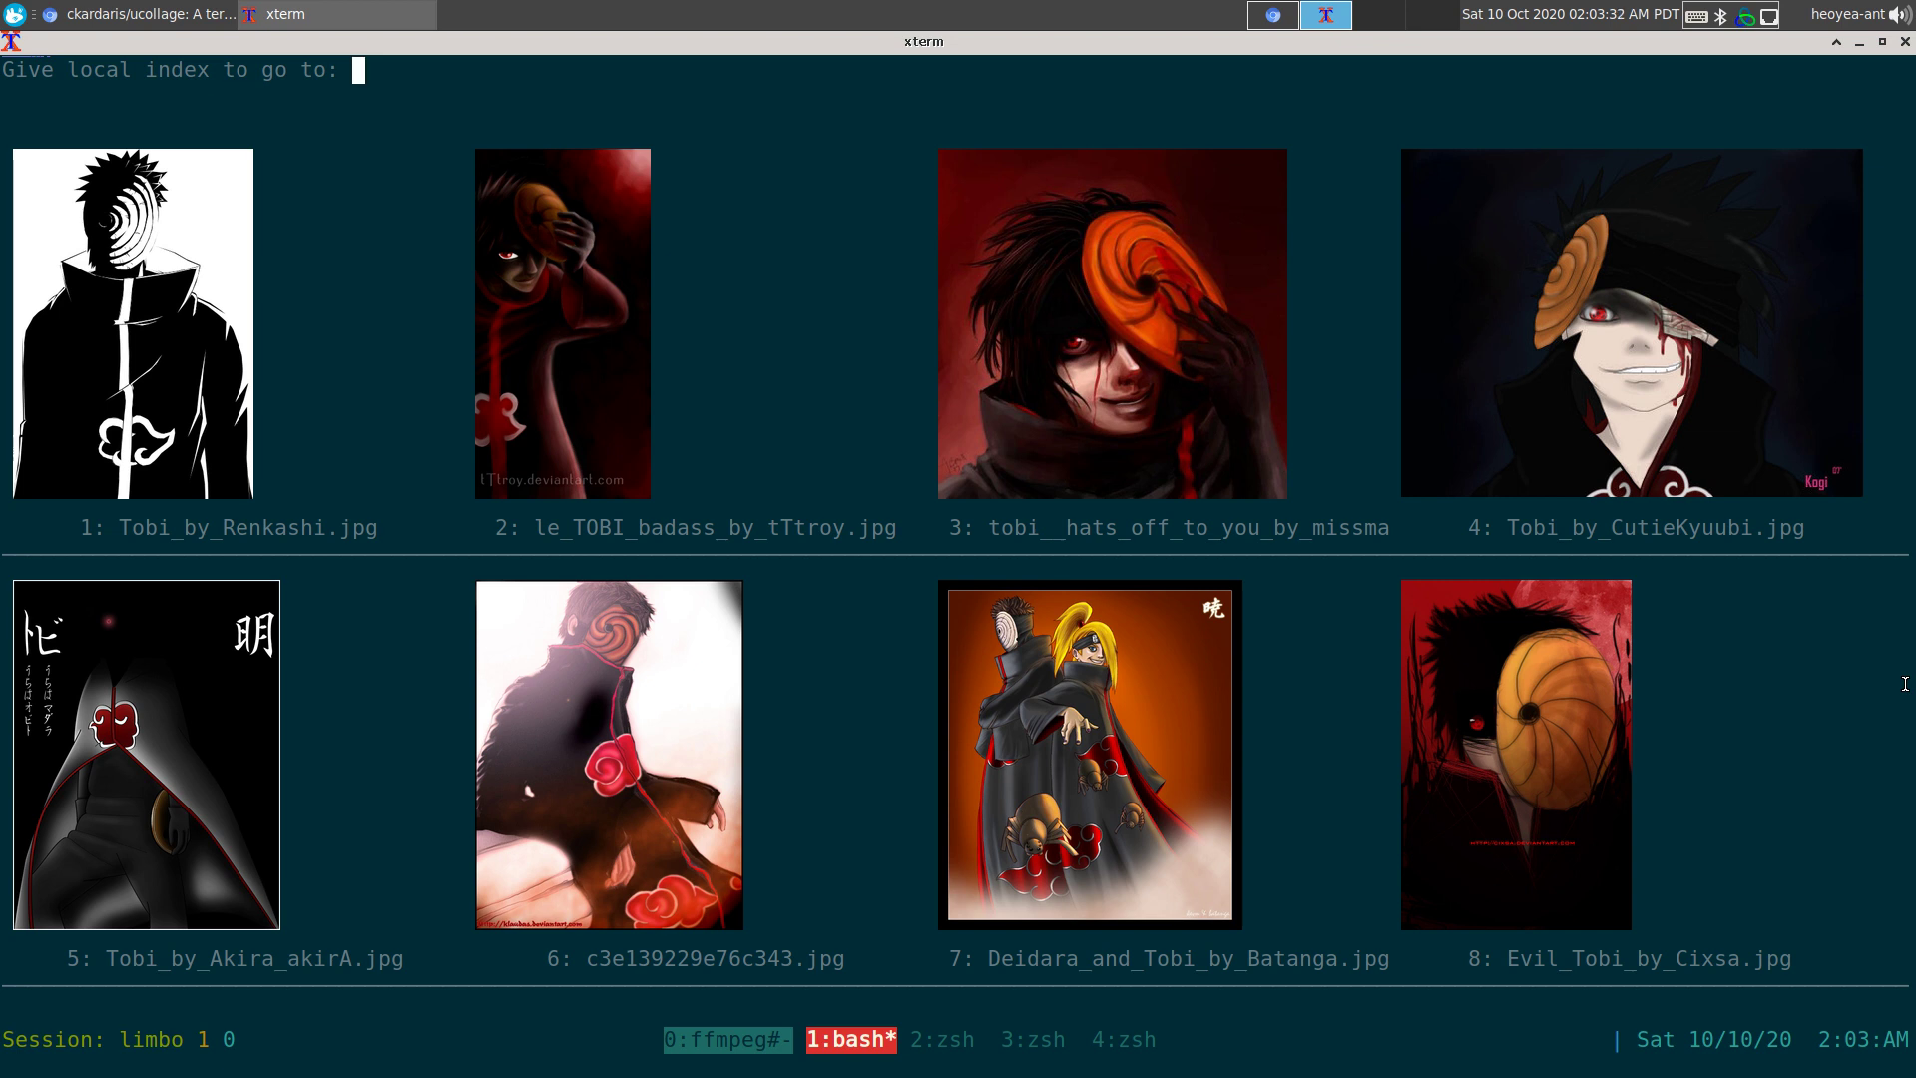
text(7)
key(Return)
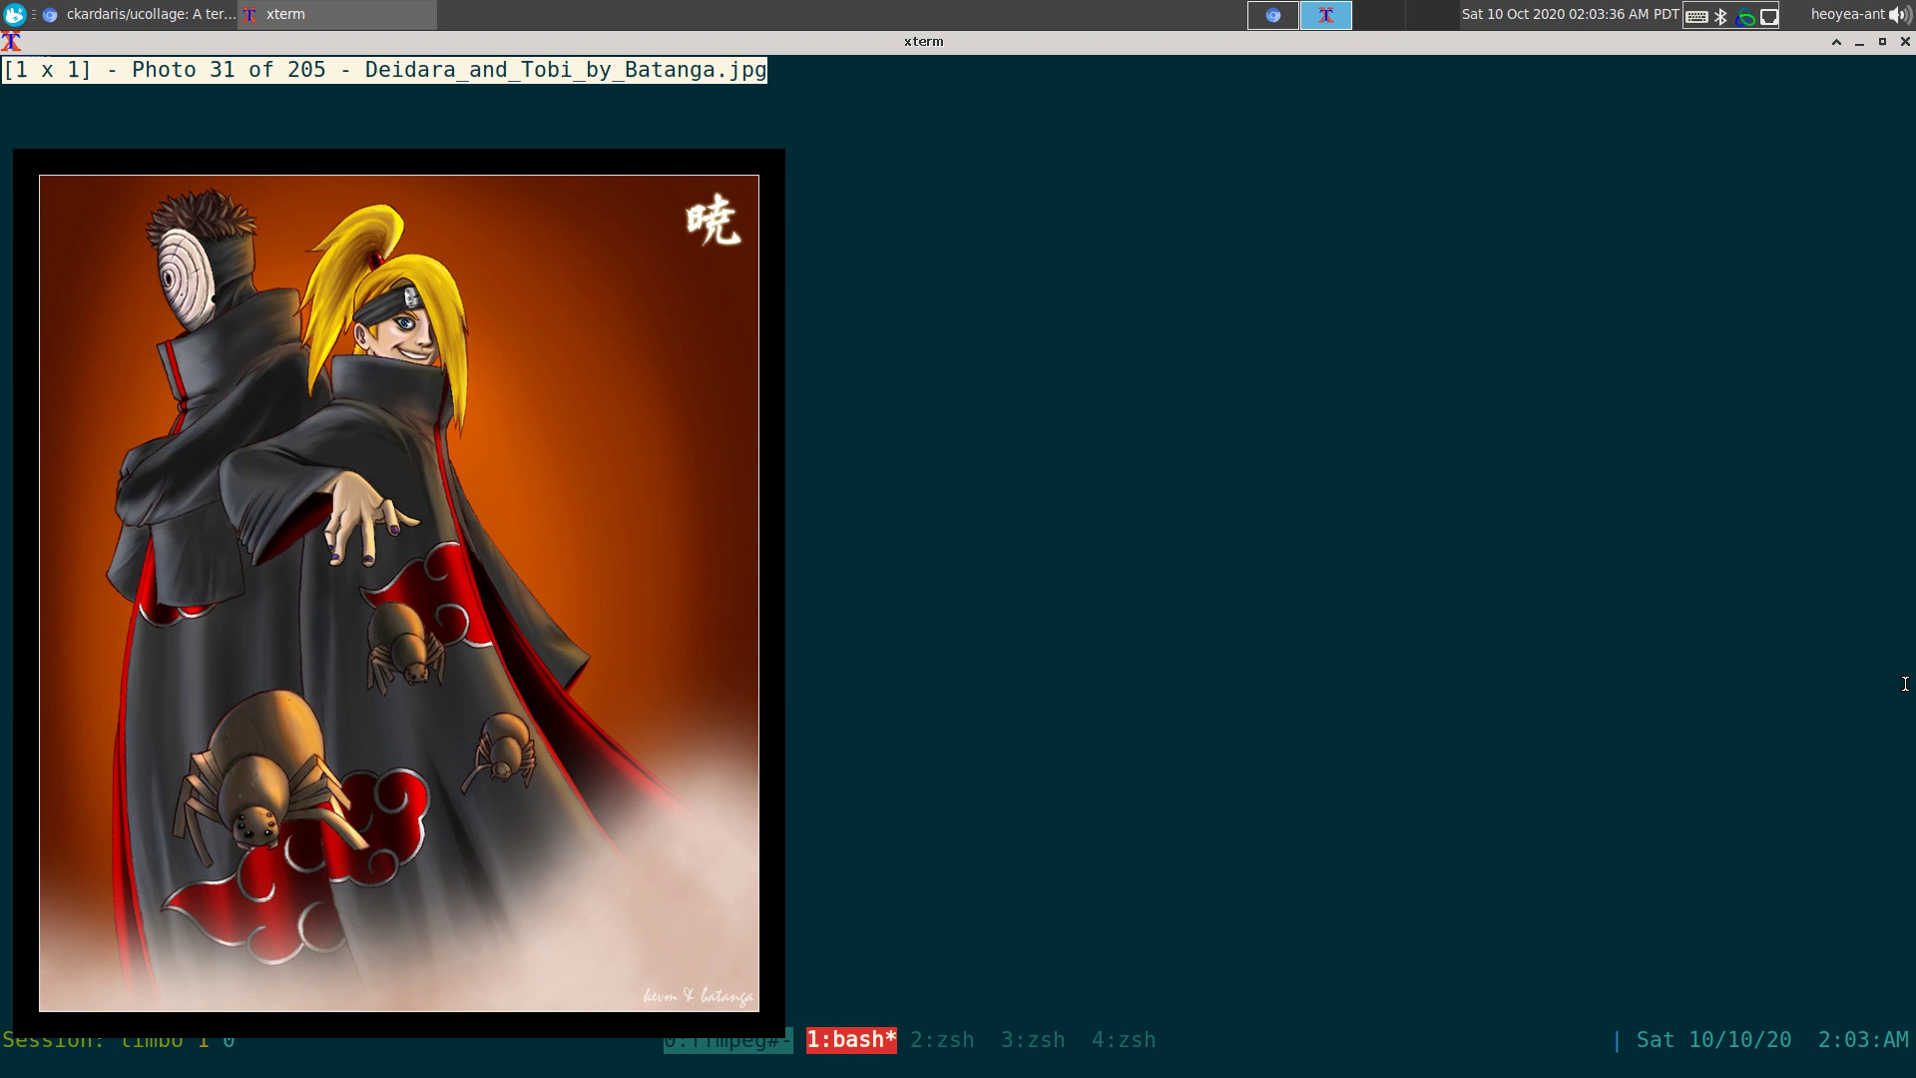
key(m)
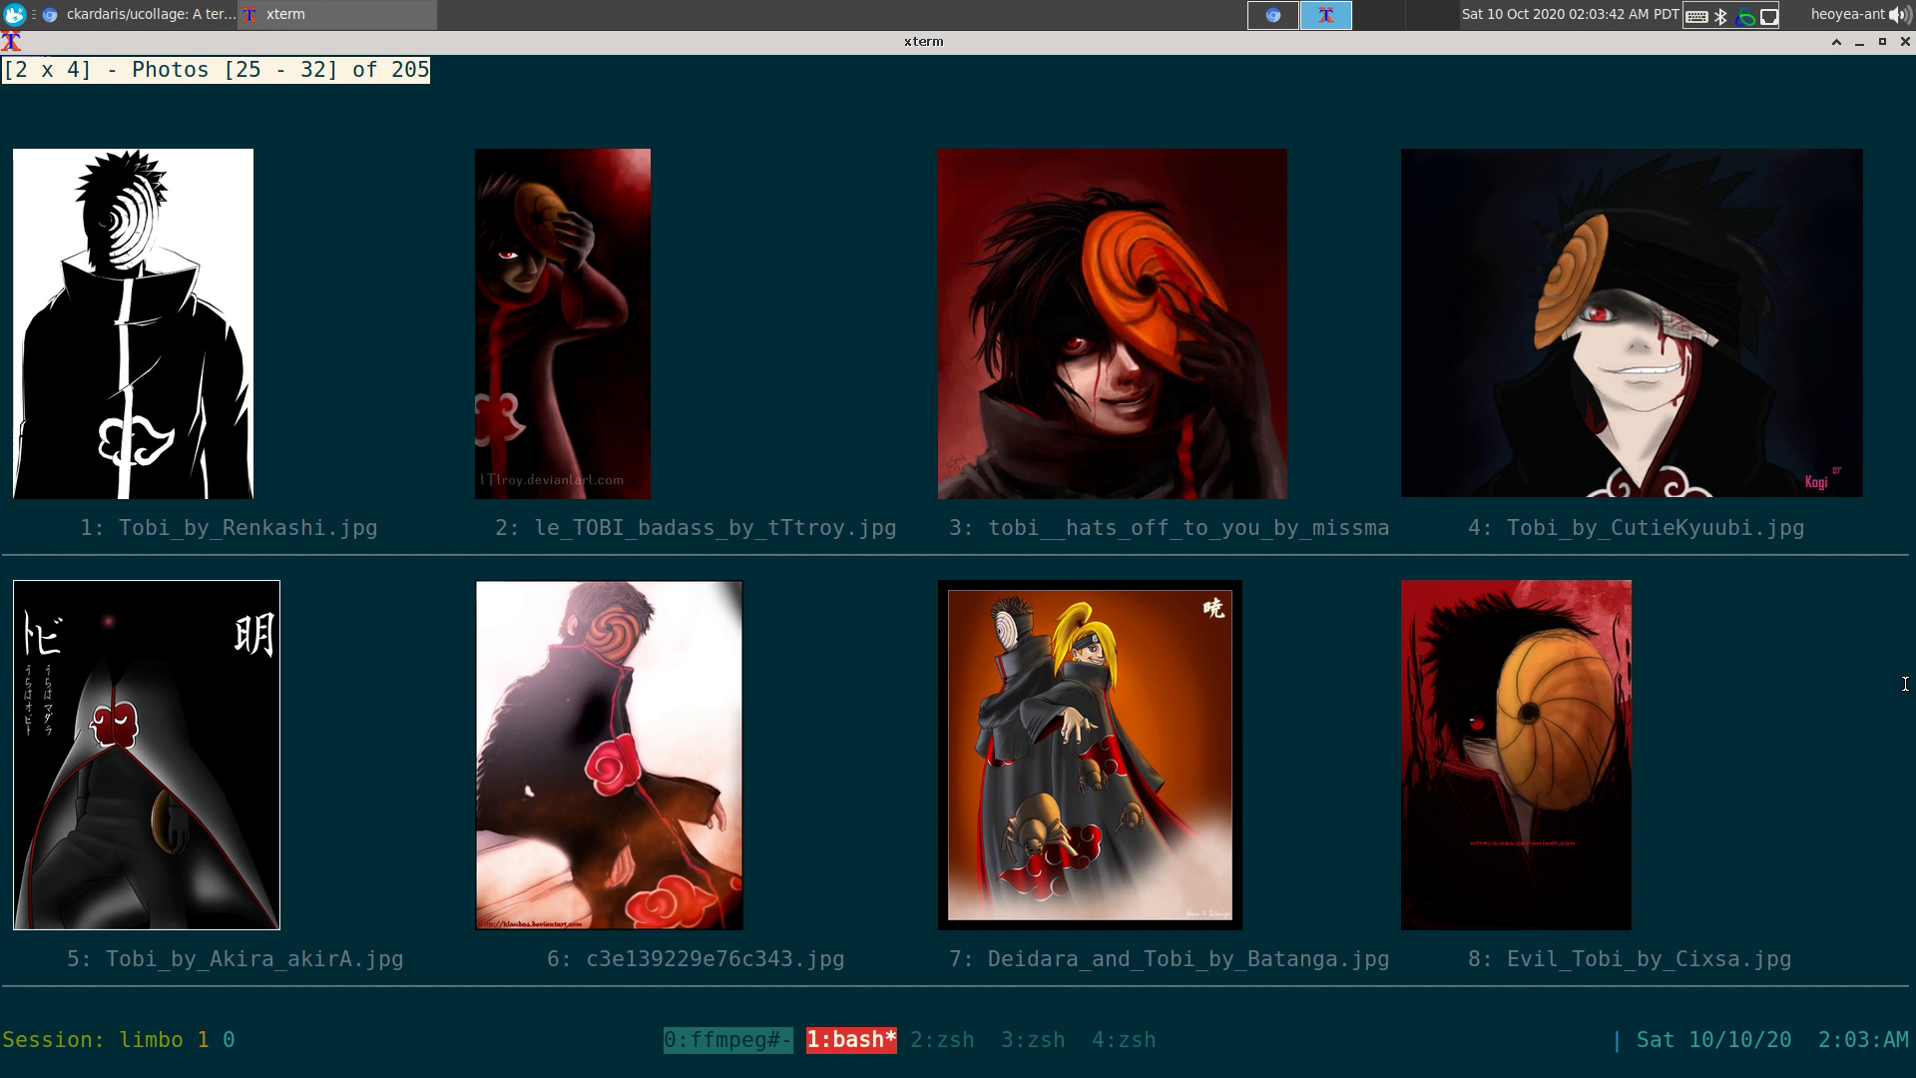
- Switch to the spare zsh window and print ucollage's usage help with ucollage -h
key(ctrl+b)
key(n)
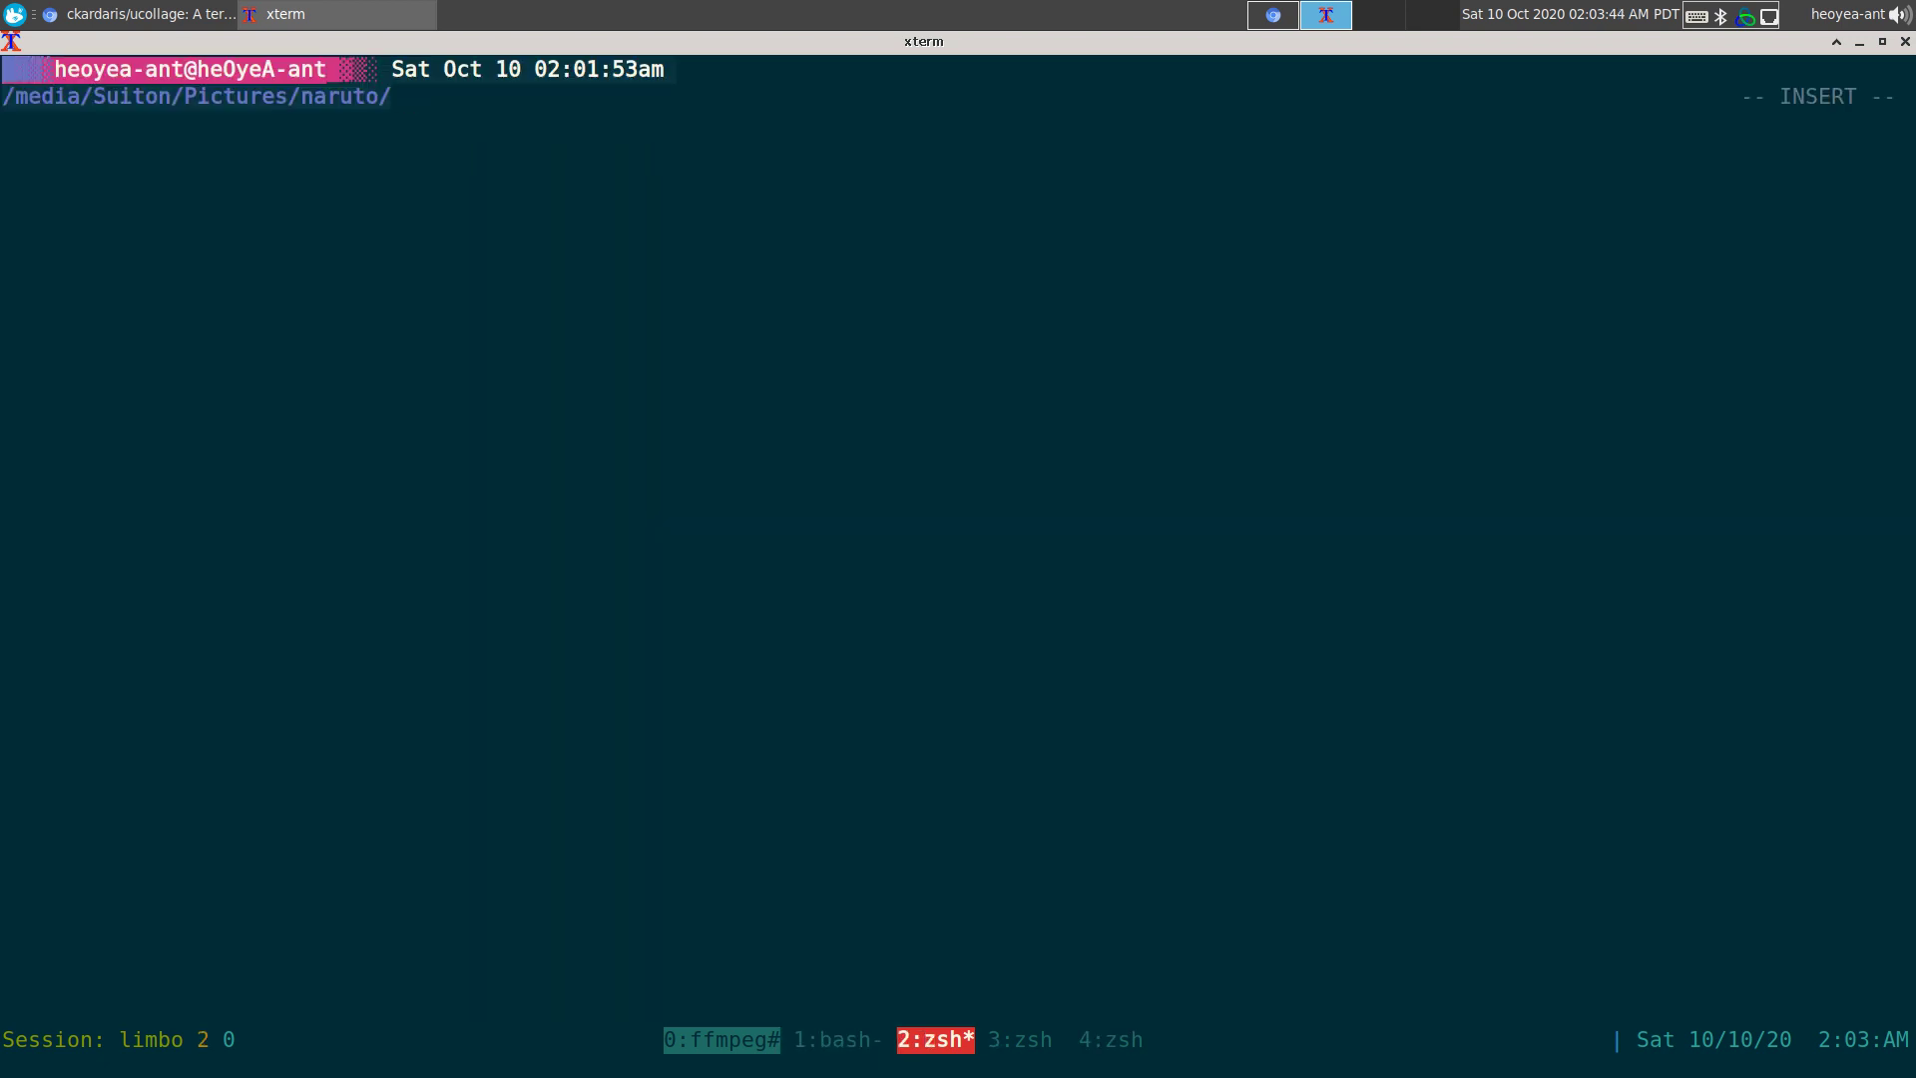
key(Up)
key(Return)
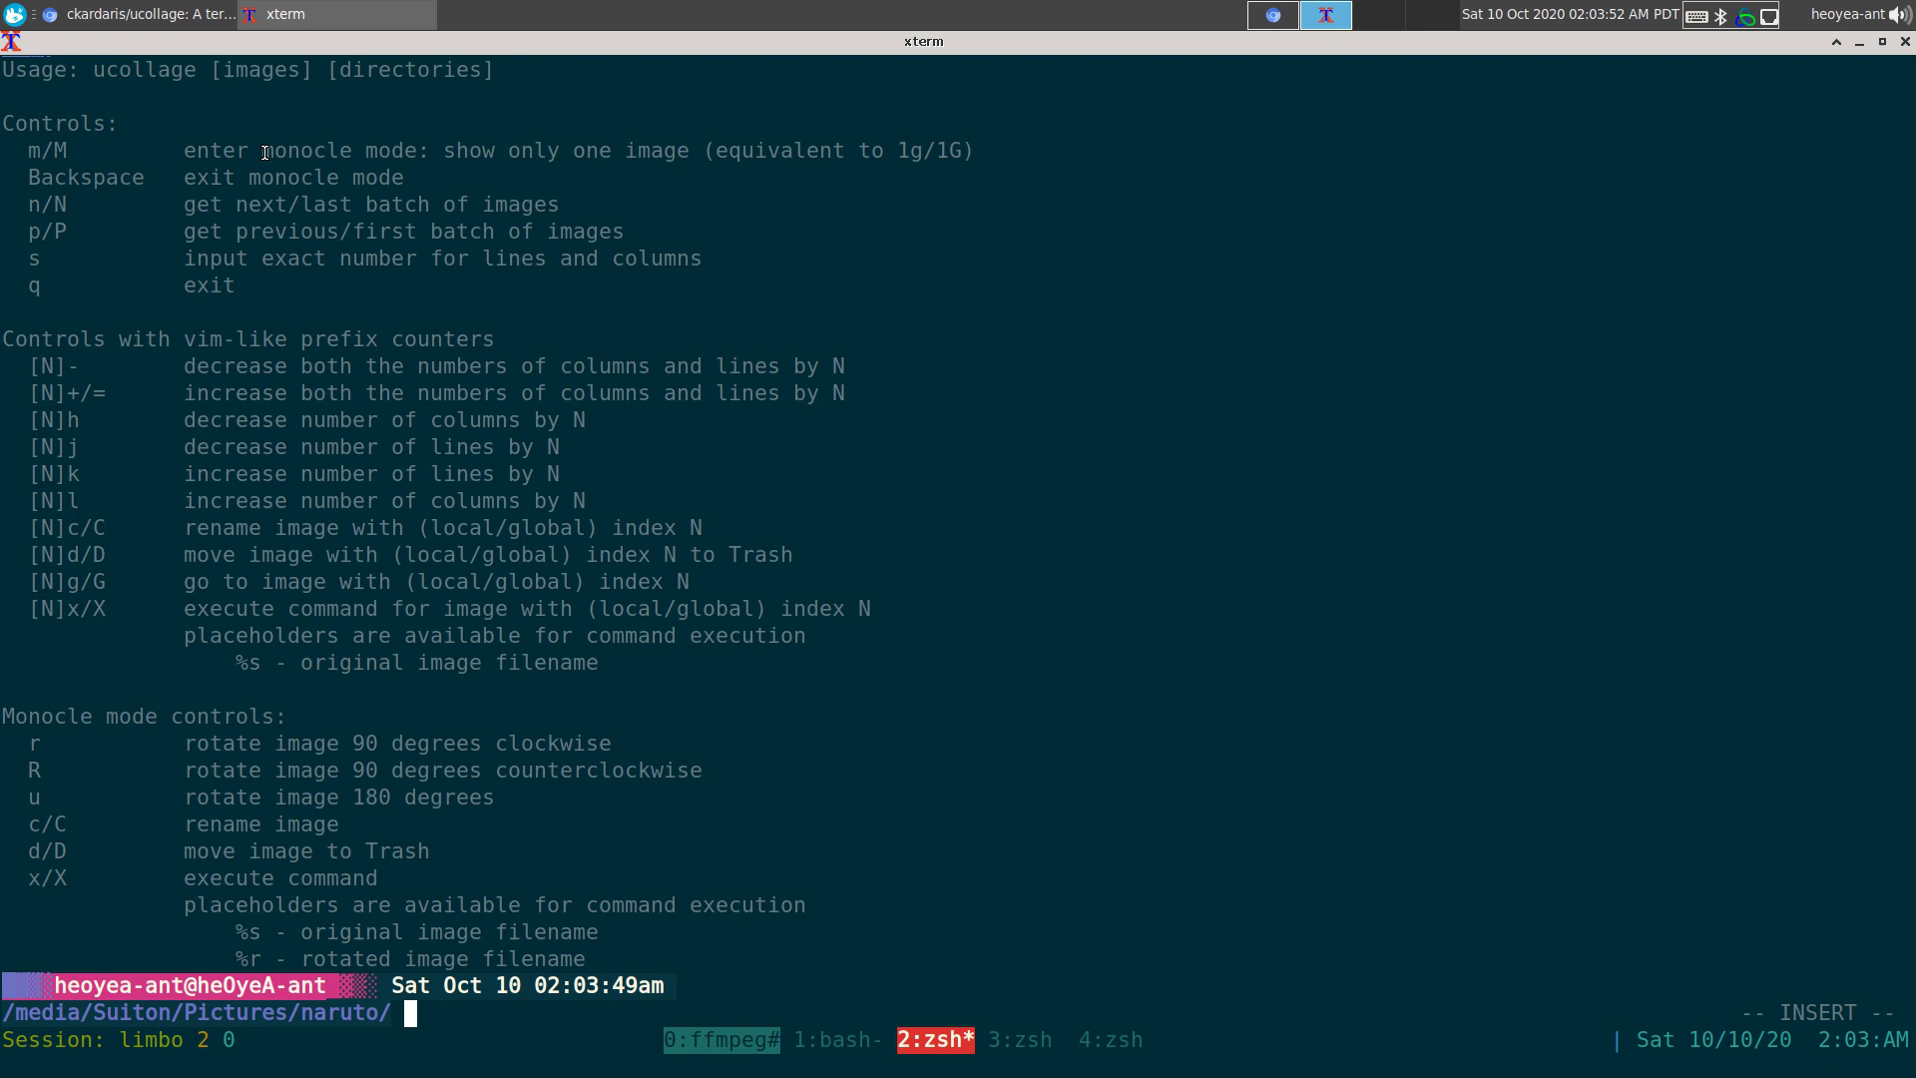
- Highlight the help's monocle mode, exit monocle, and previous/next batch lines
drag(264, 153, 470, 156)
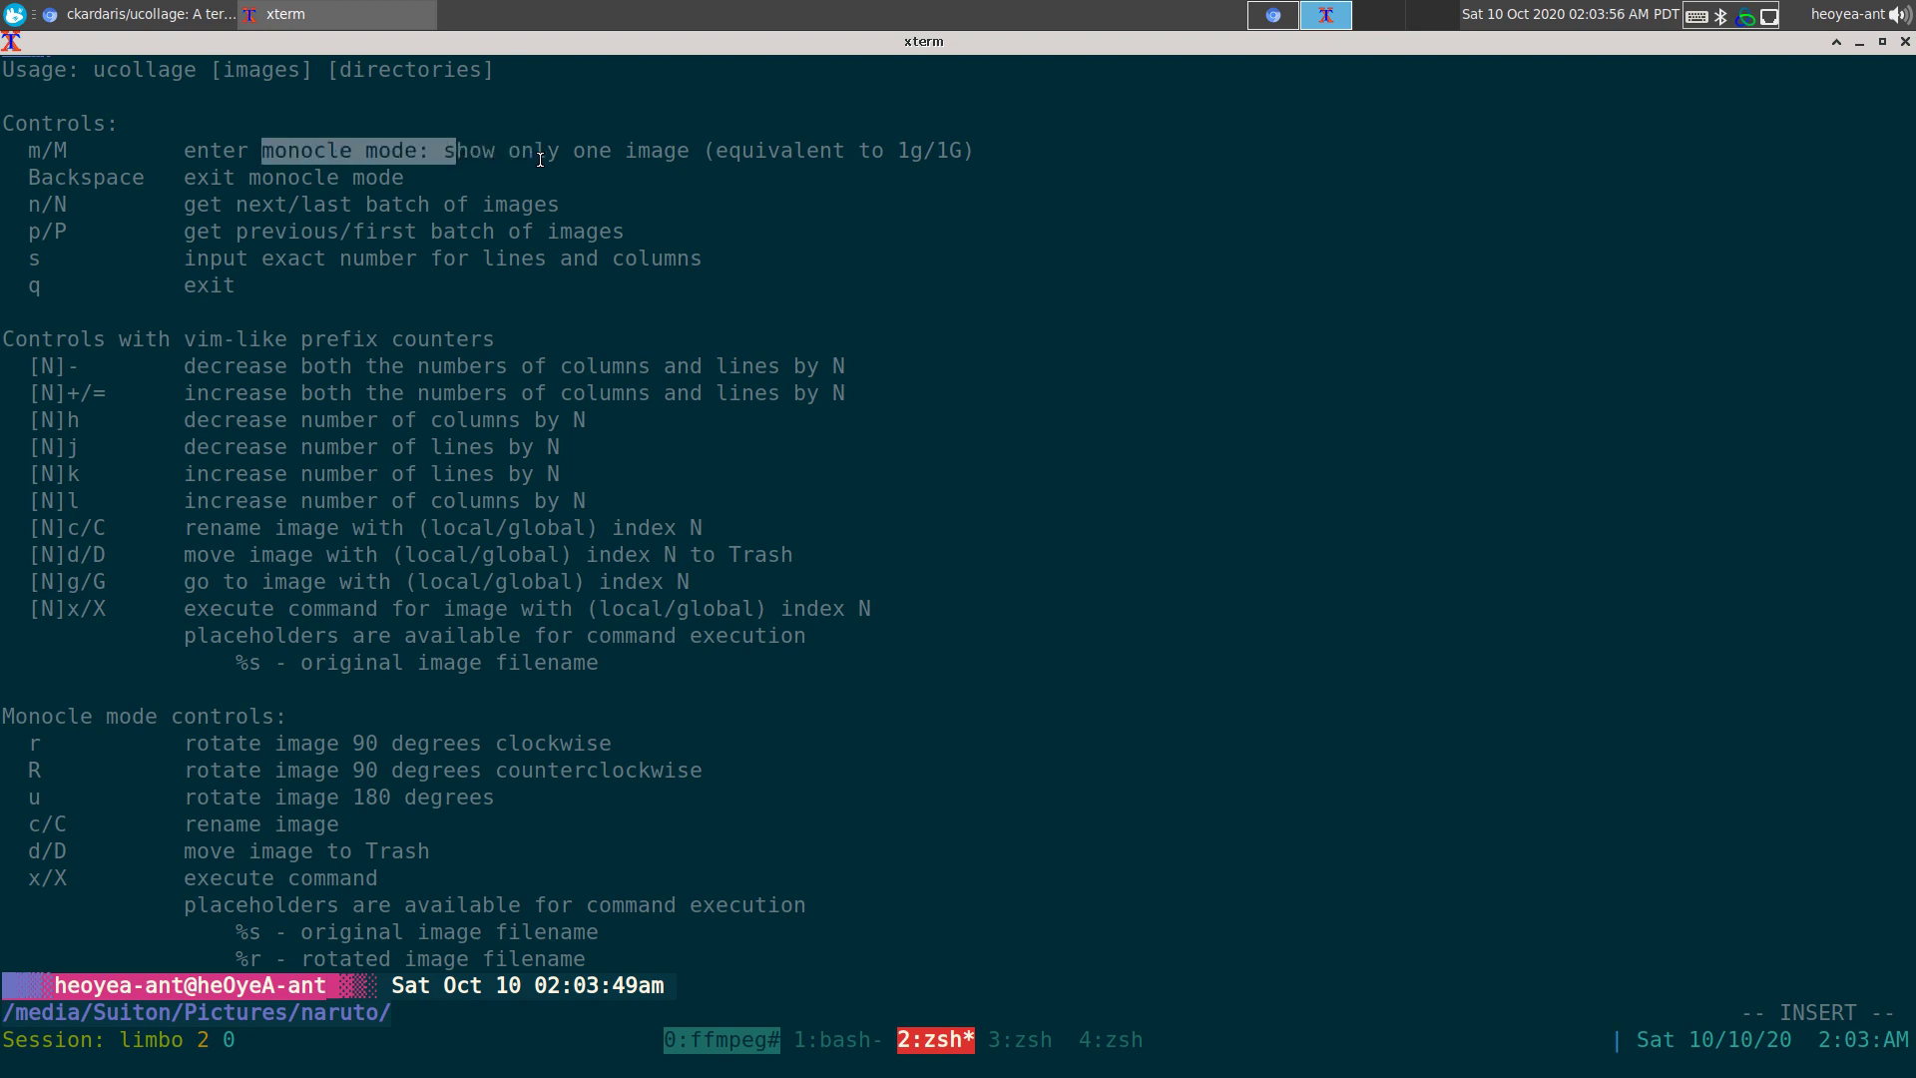
click(530, 165)
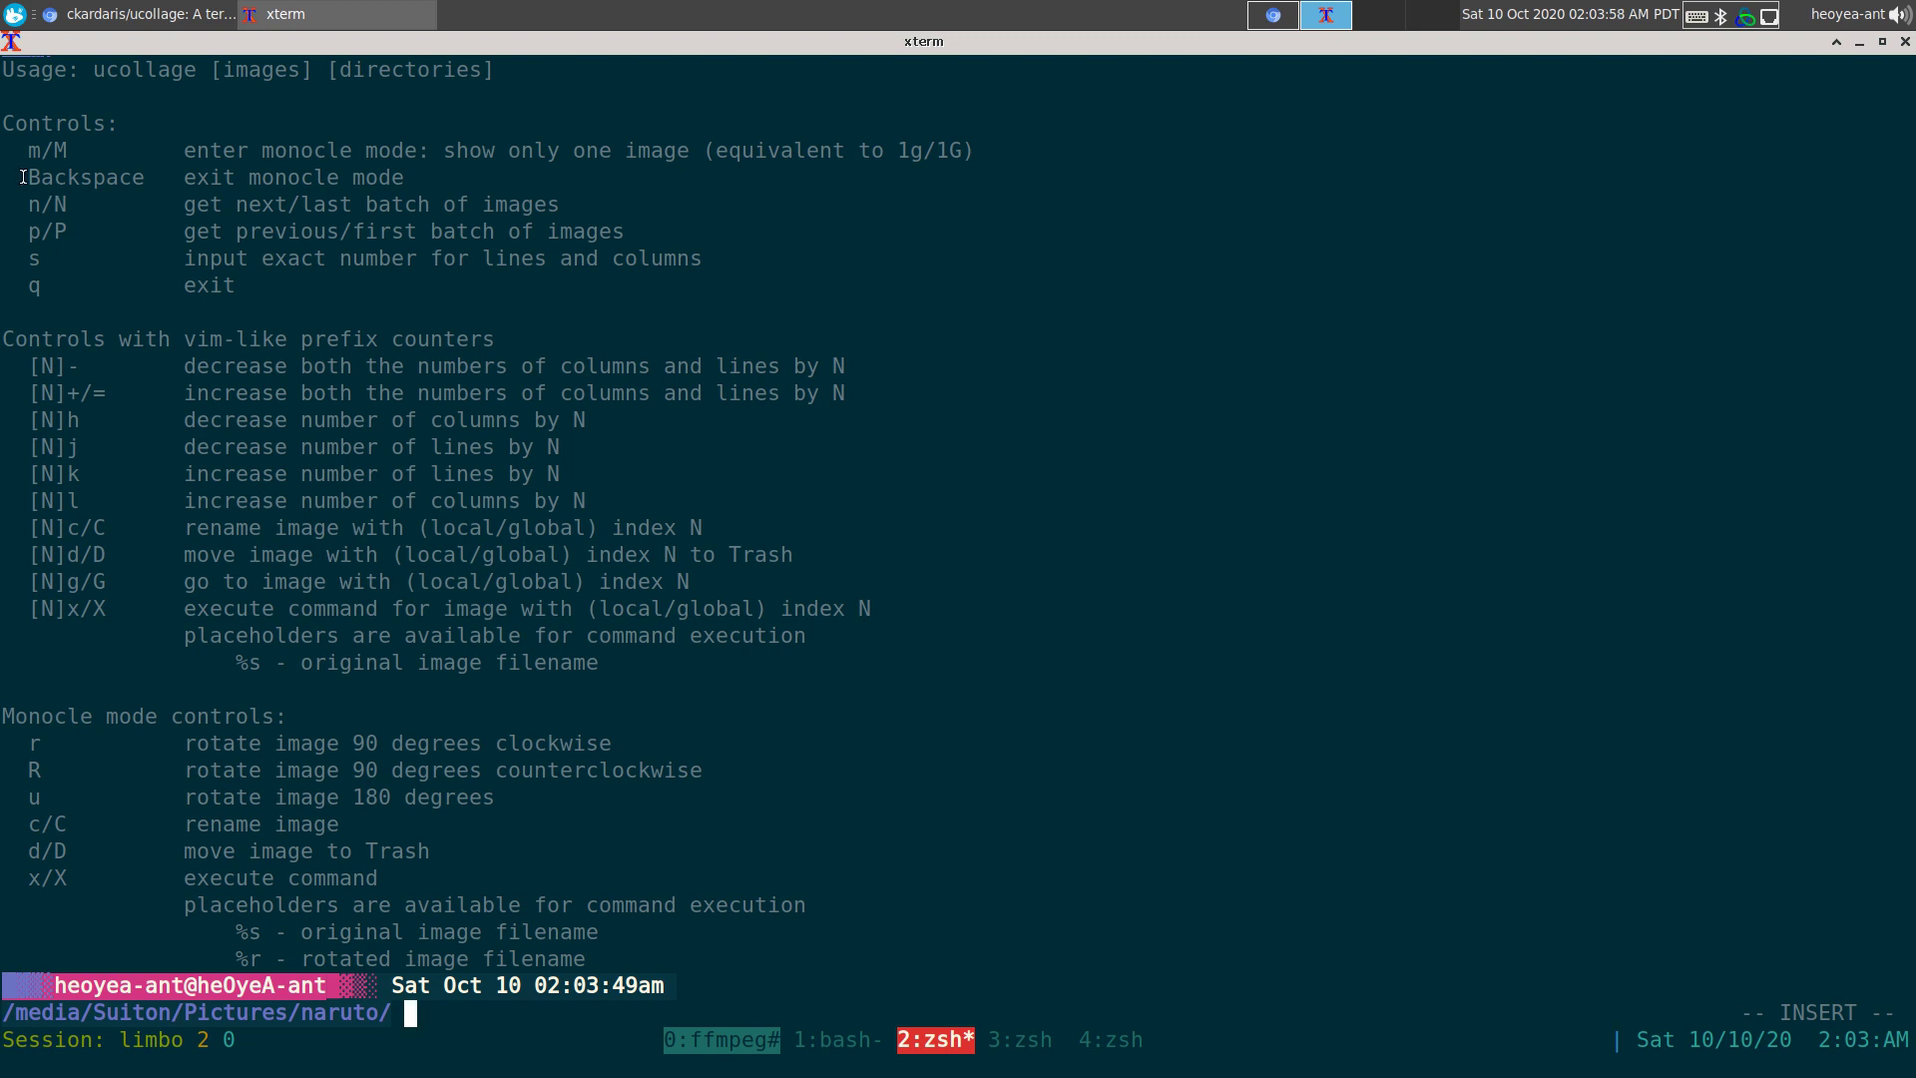
drag(23, 176, 516, 183)
click(33, 206)
click(36, 221)
click(66, 210)
click(65, 232)
click(106, 267)
- Highlight the rename, move-to-Trash and three rotate image controls in the help
drag(68, 532, 479, 537)
drag(68, 542, 643, 556)
drag(25, 740, 529, 799)
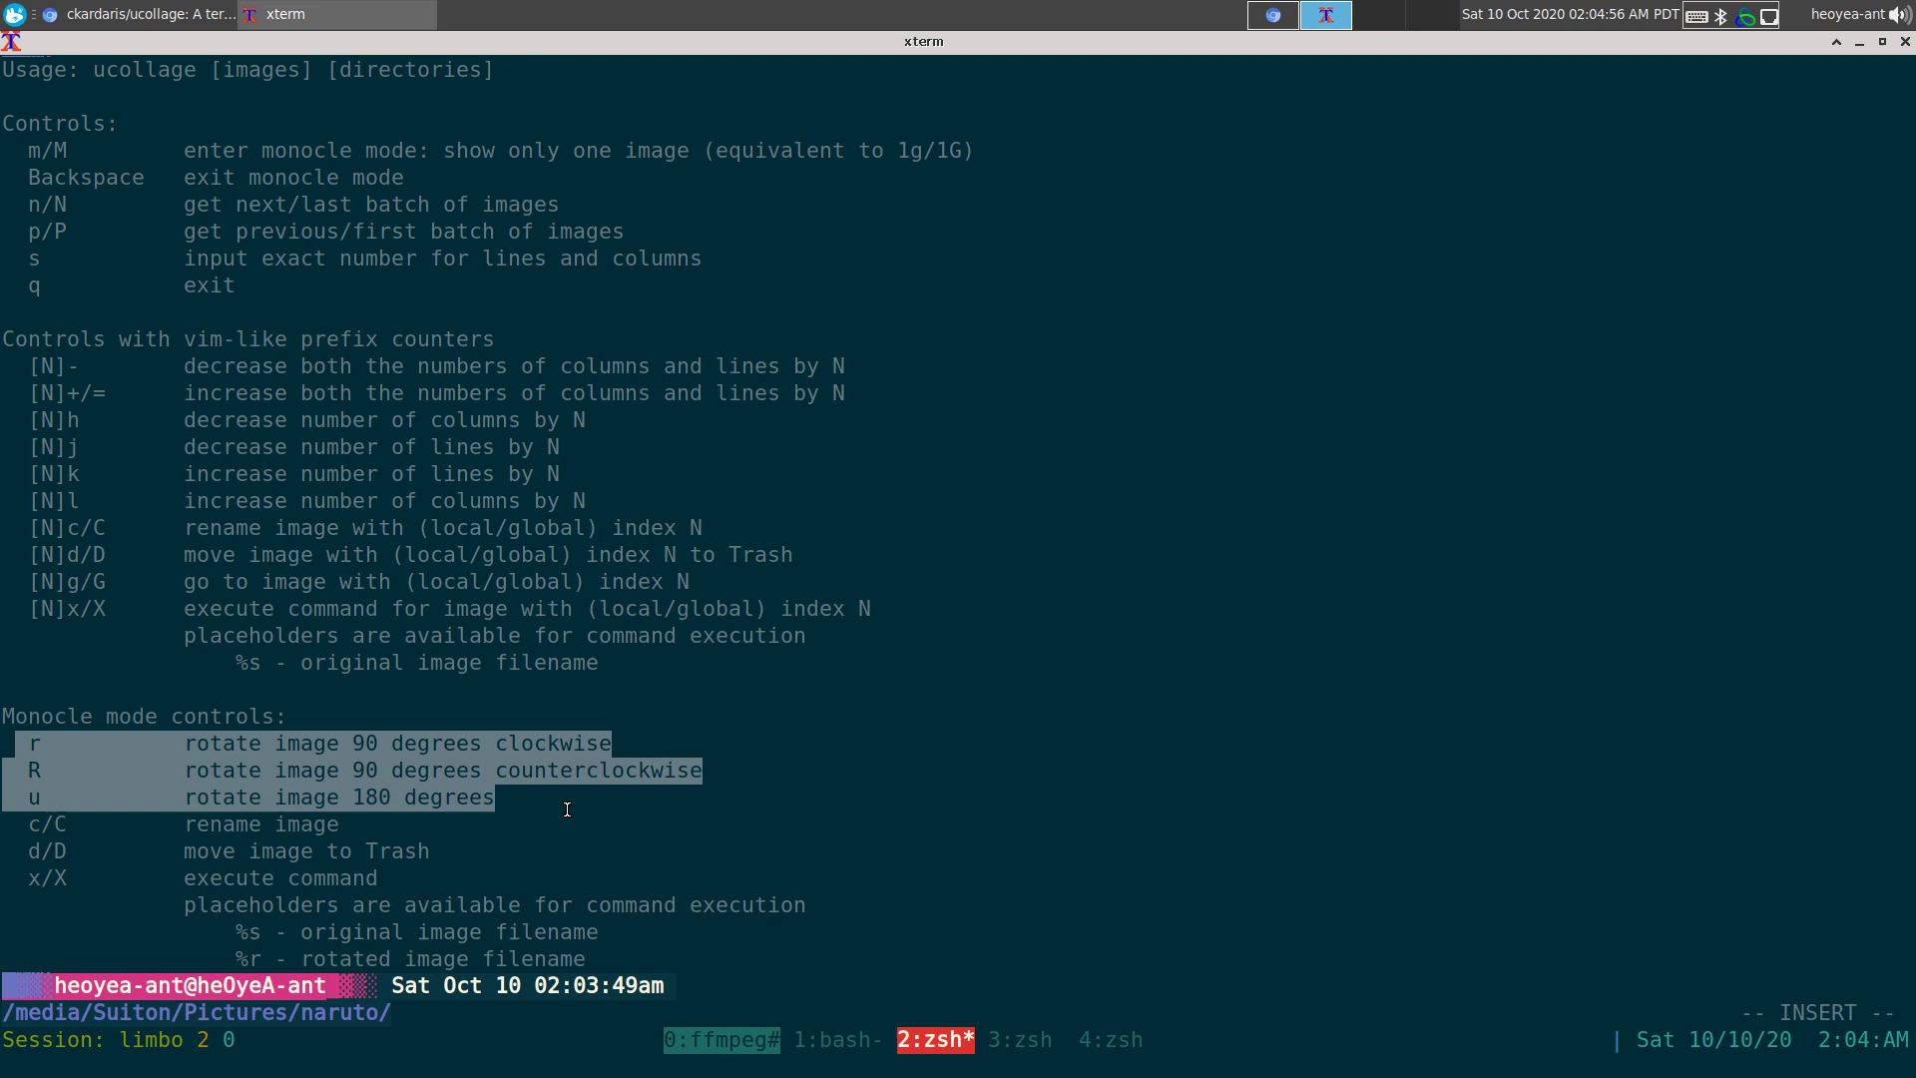
click(566, 809)
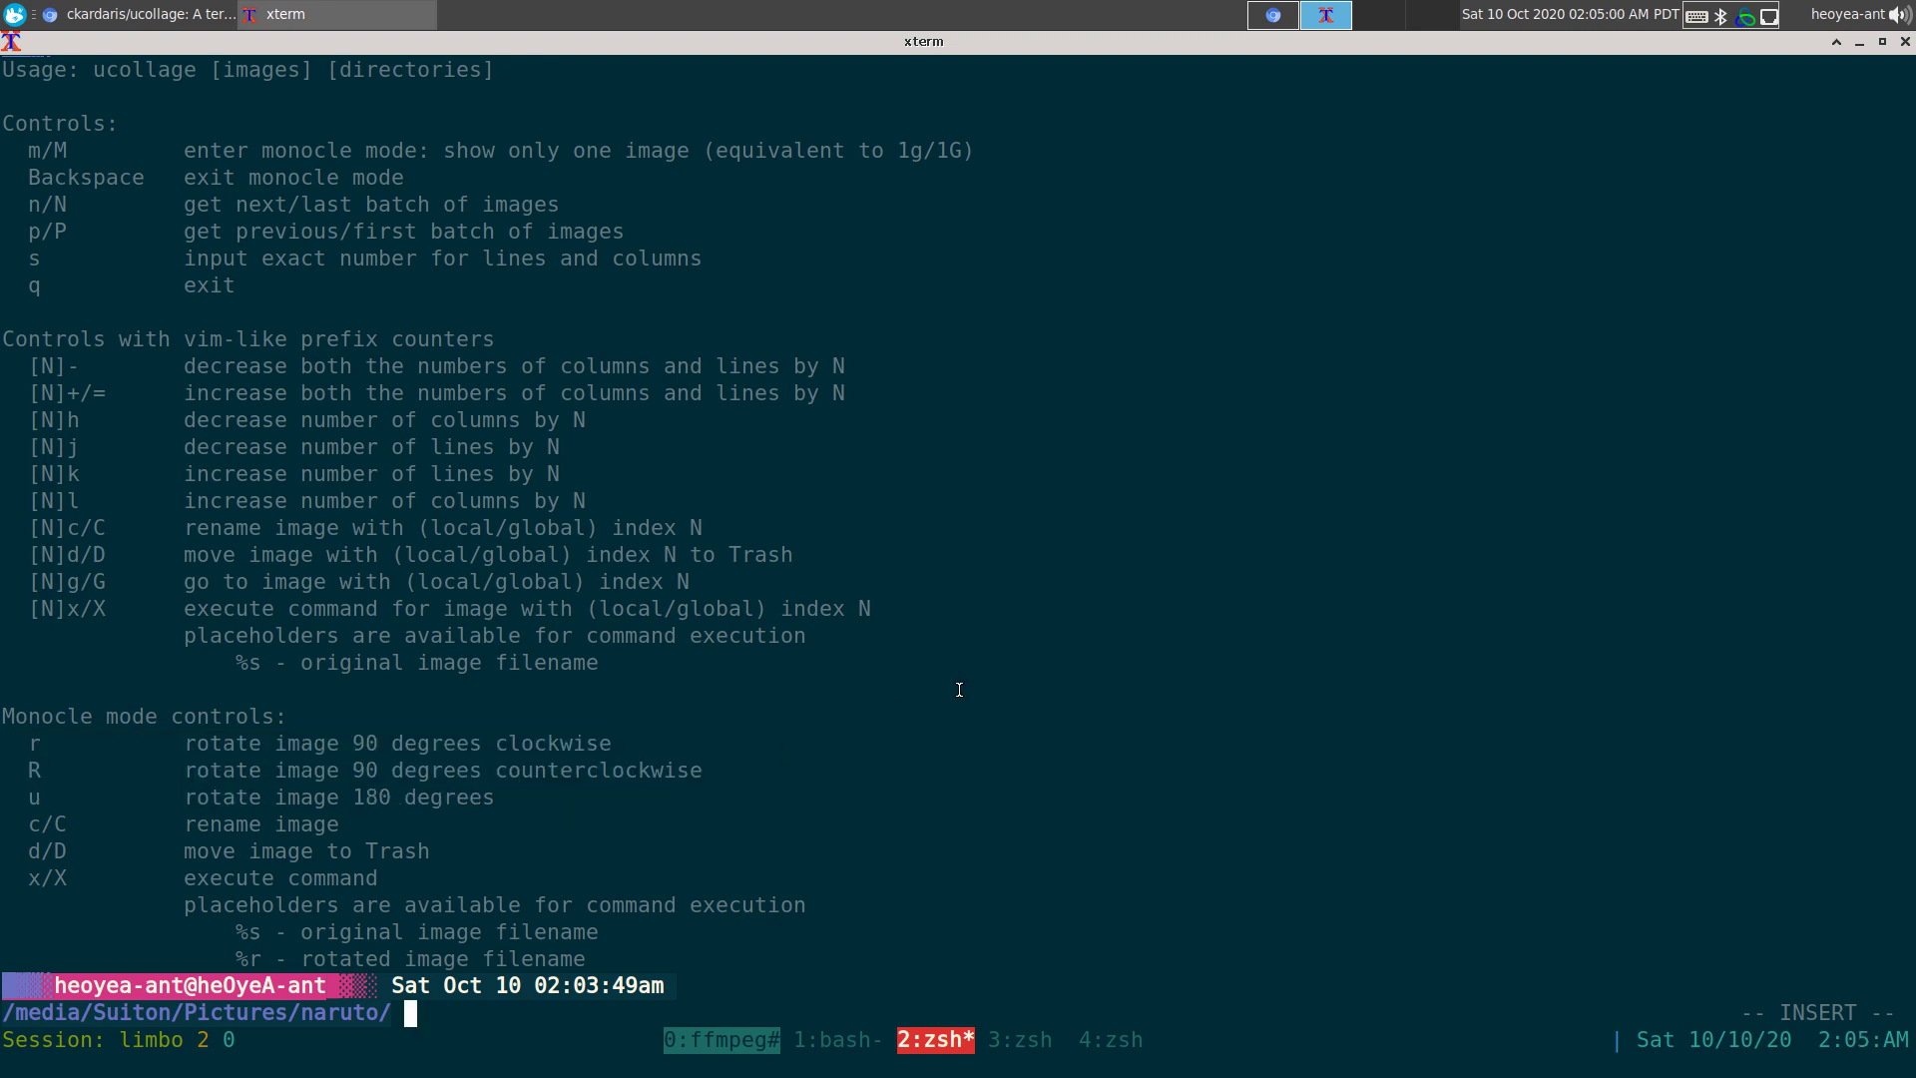
- Return to the gallery window, then quit and relaunch ucollage in the folder
key(ctrl+b)
key(1)
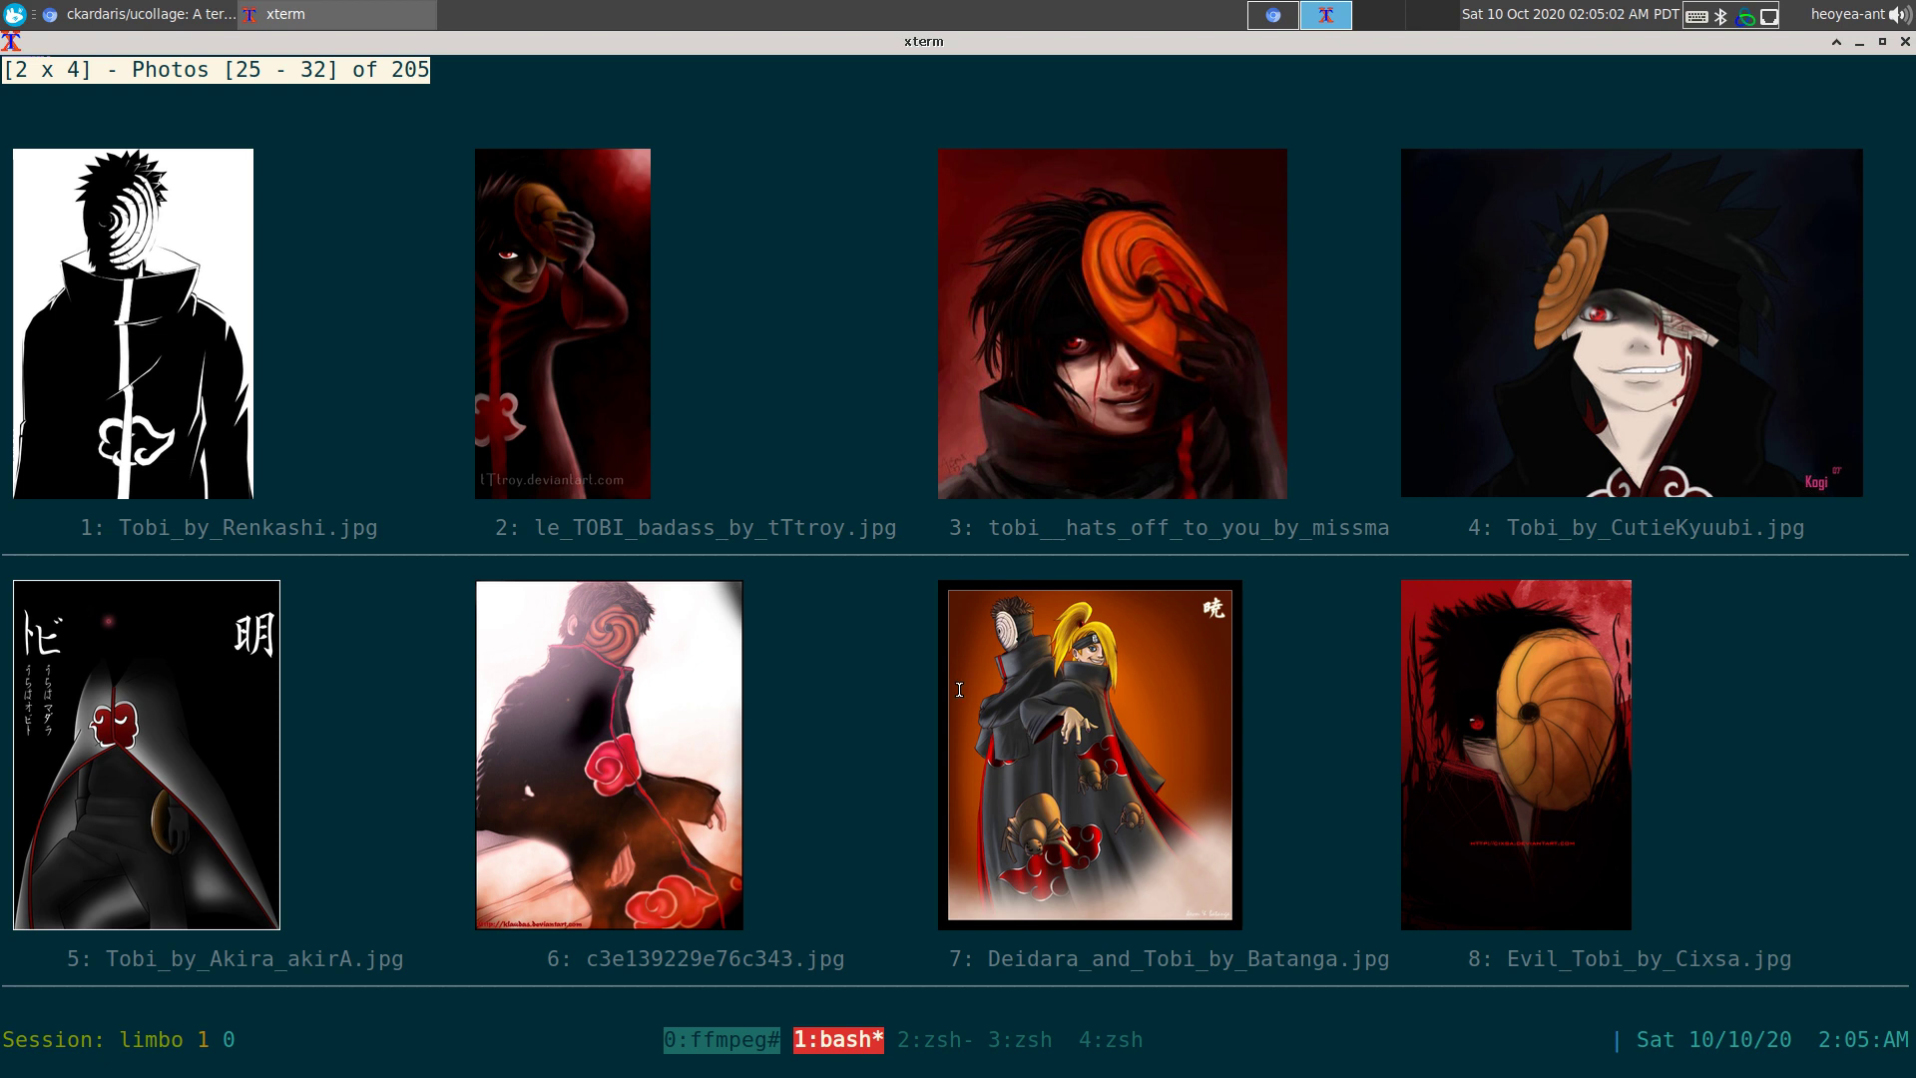
key(m)
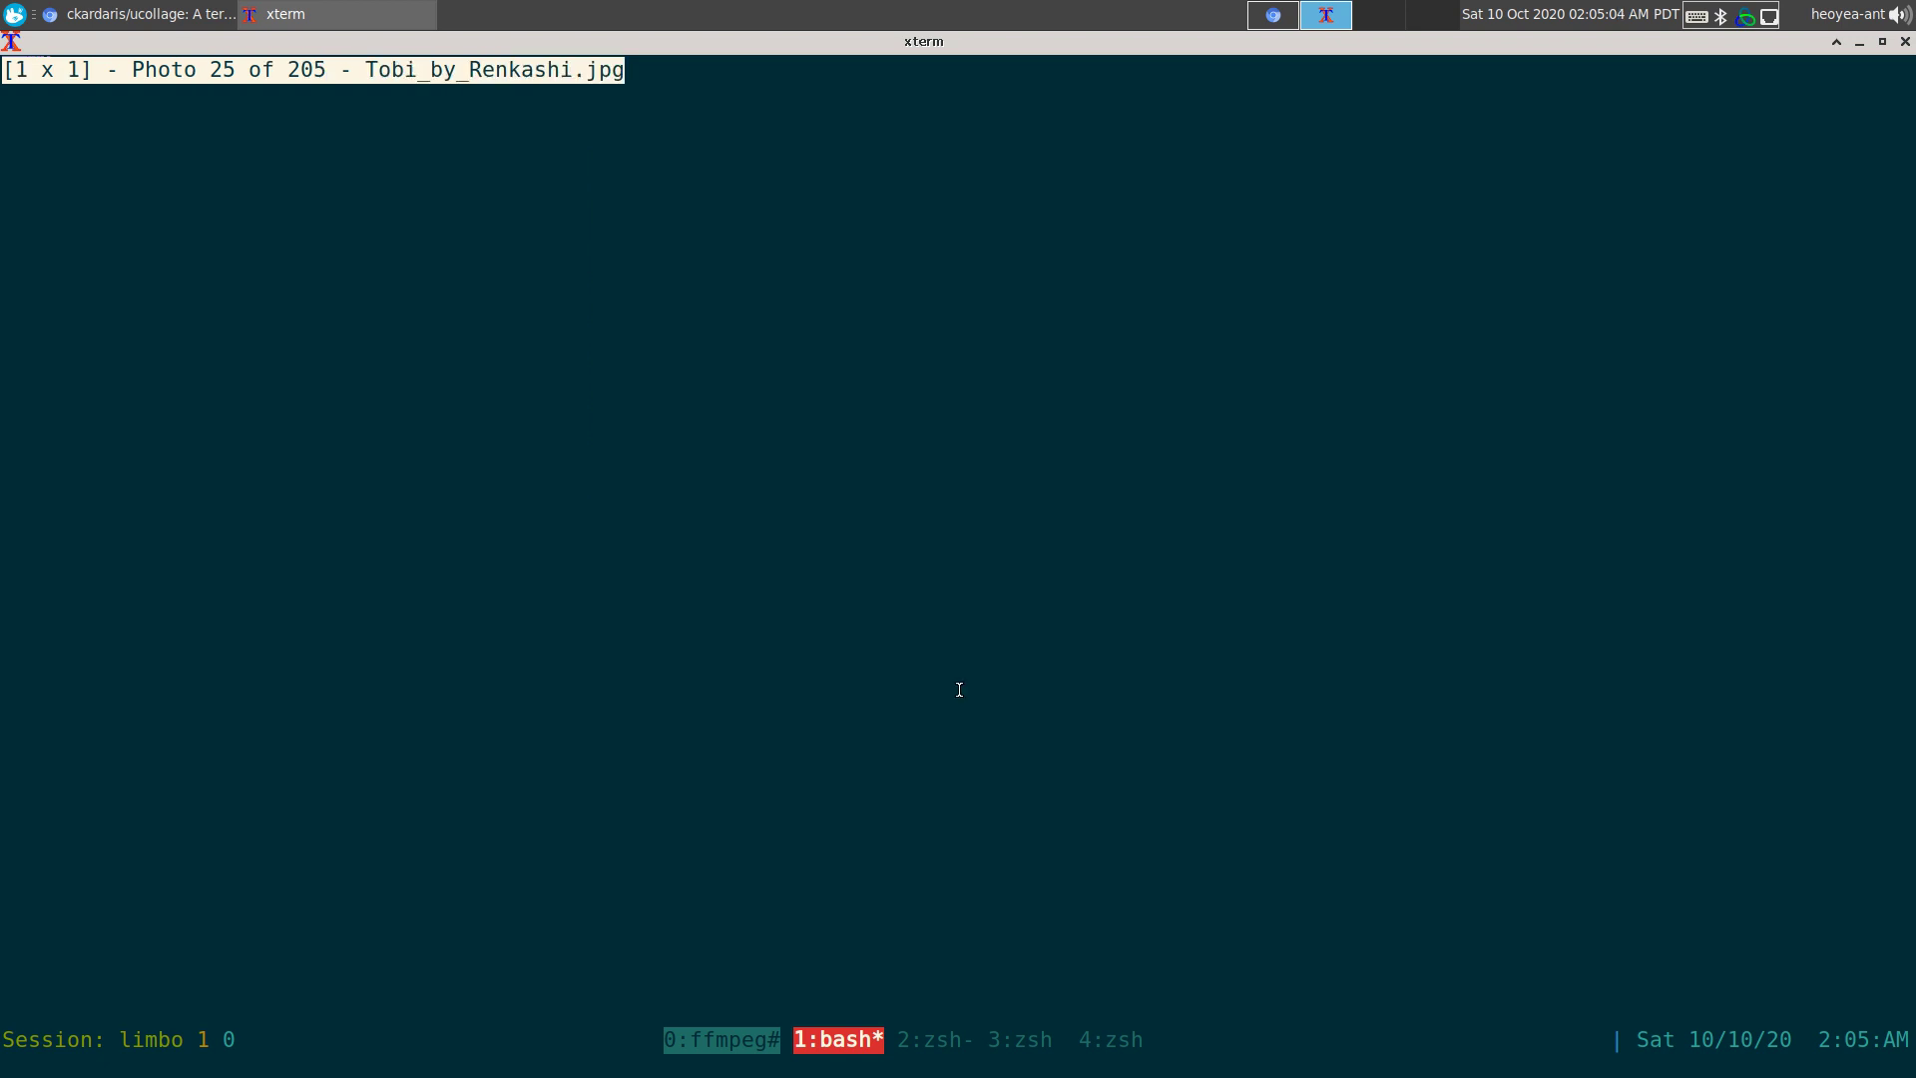
key(shift+k)
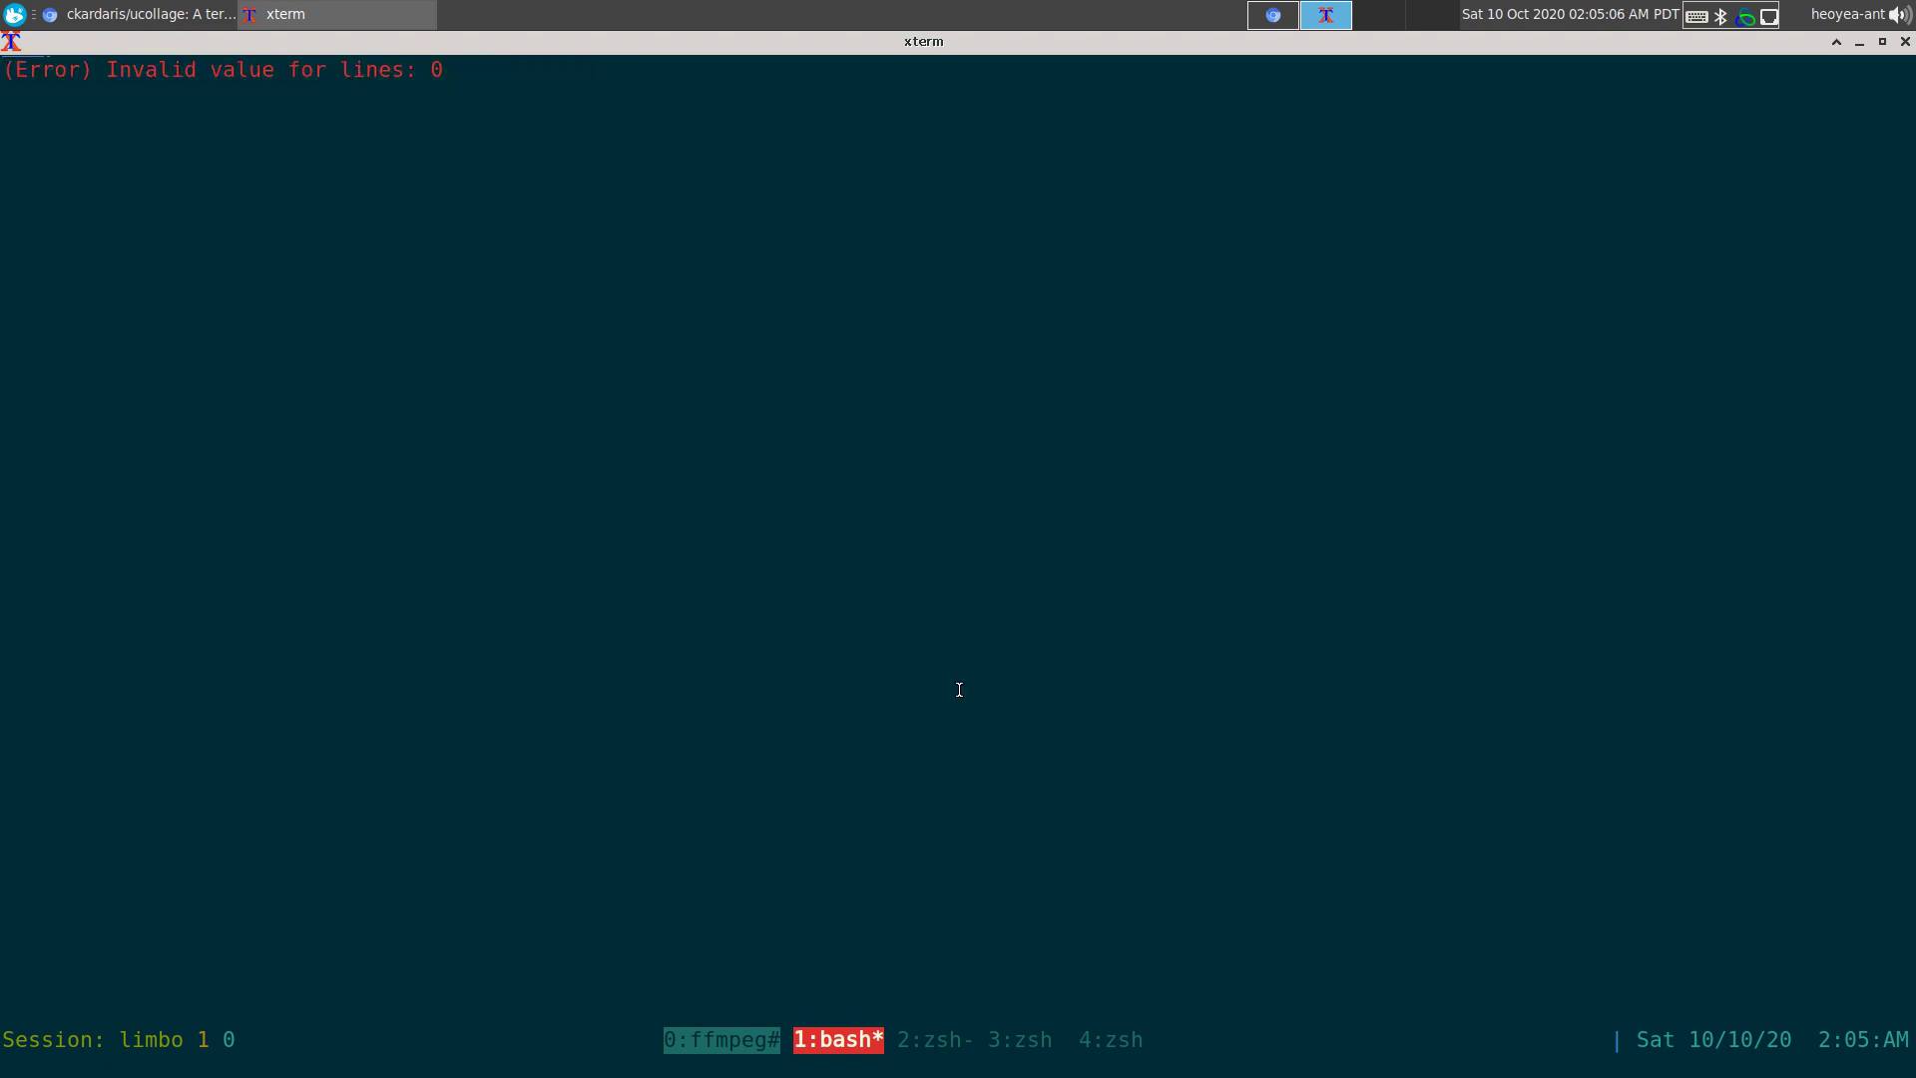
text(qucollage)
key(Return)
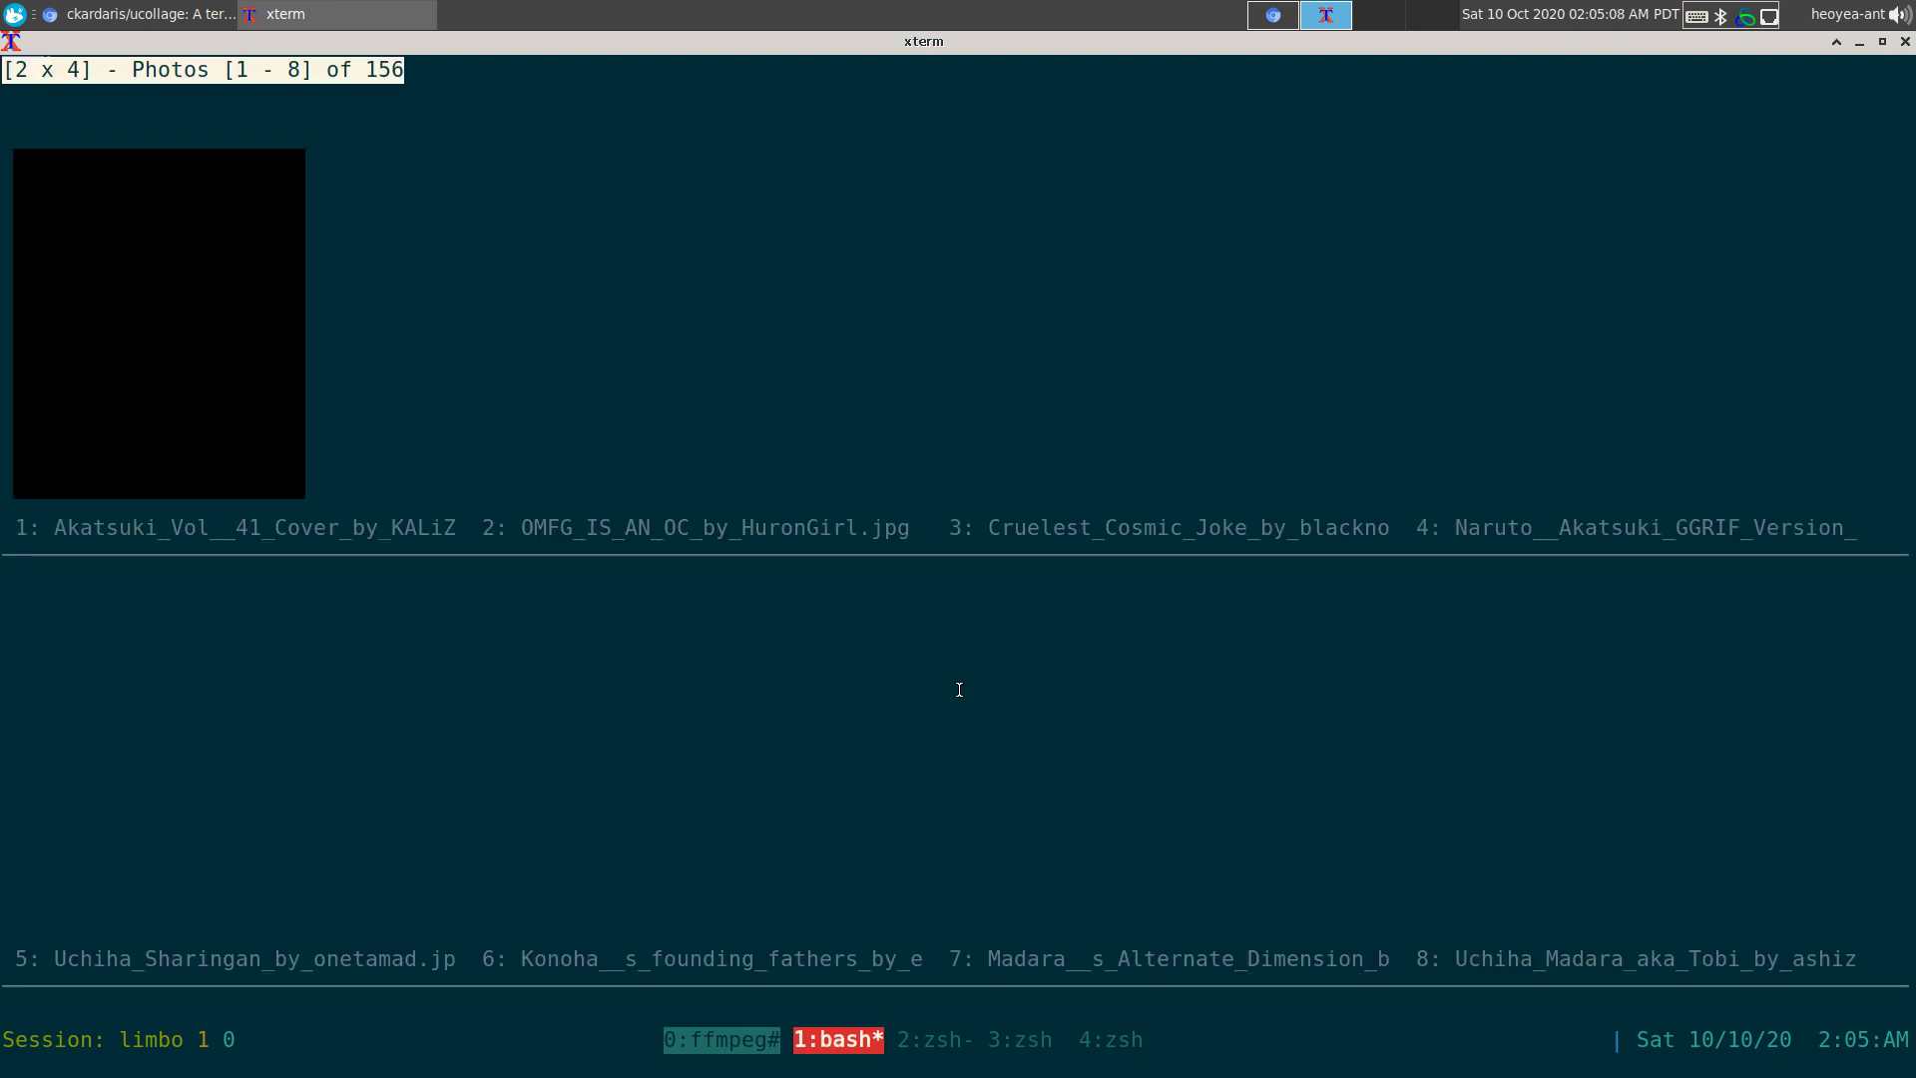
- View photo 1 Akatsuki_Vol__41_Cover_by_KALiZU.png alone and rotate it four quarter turns back upright
key(Return)
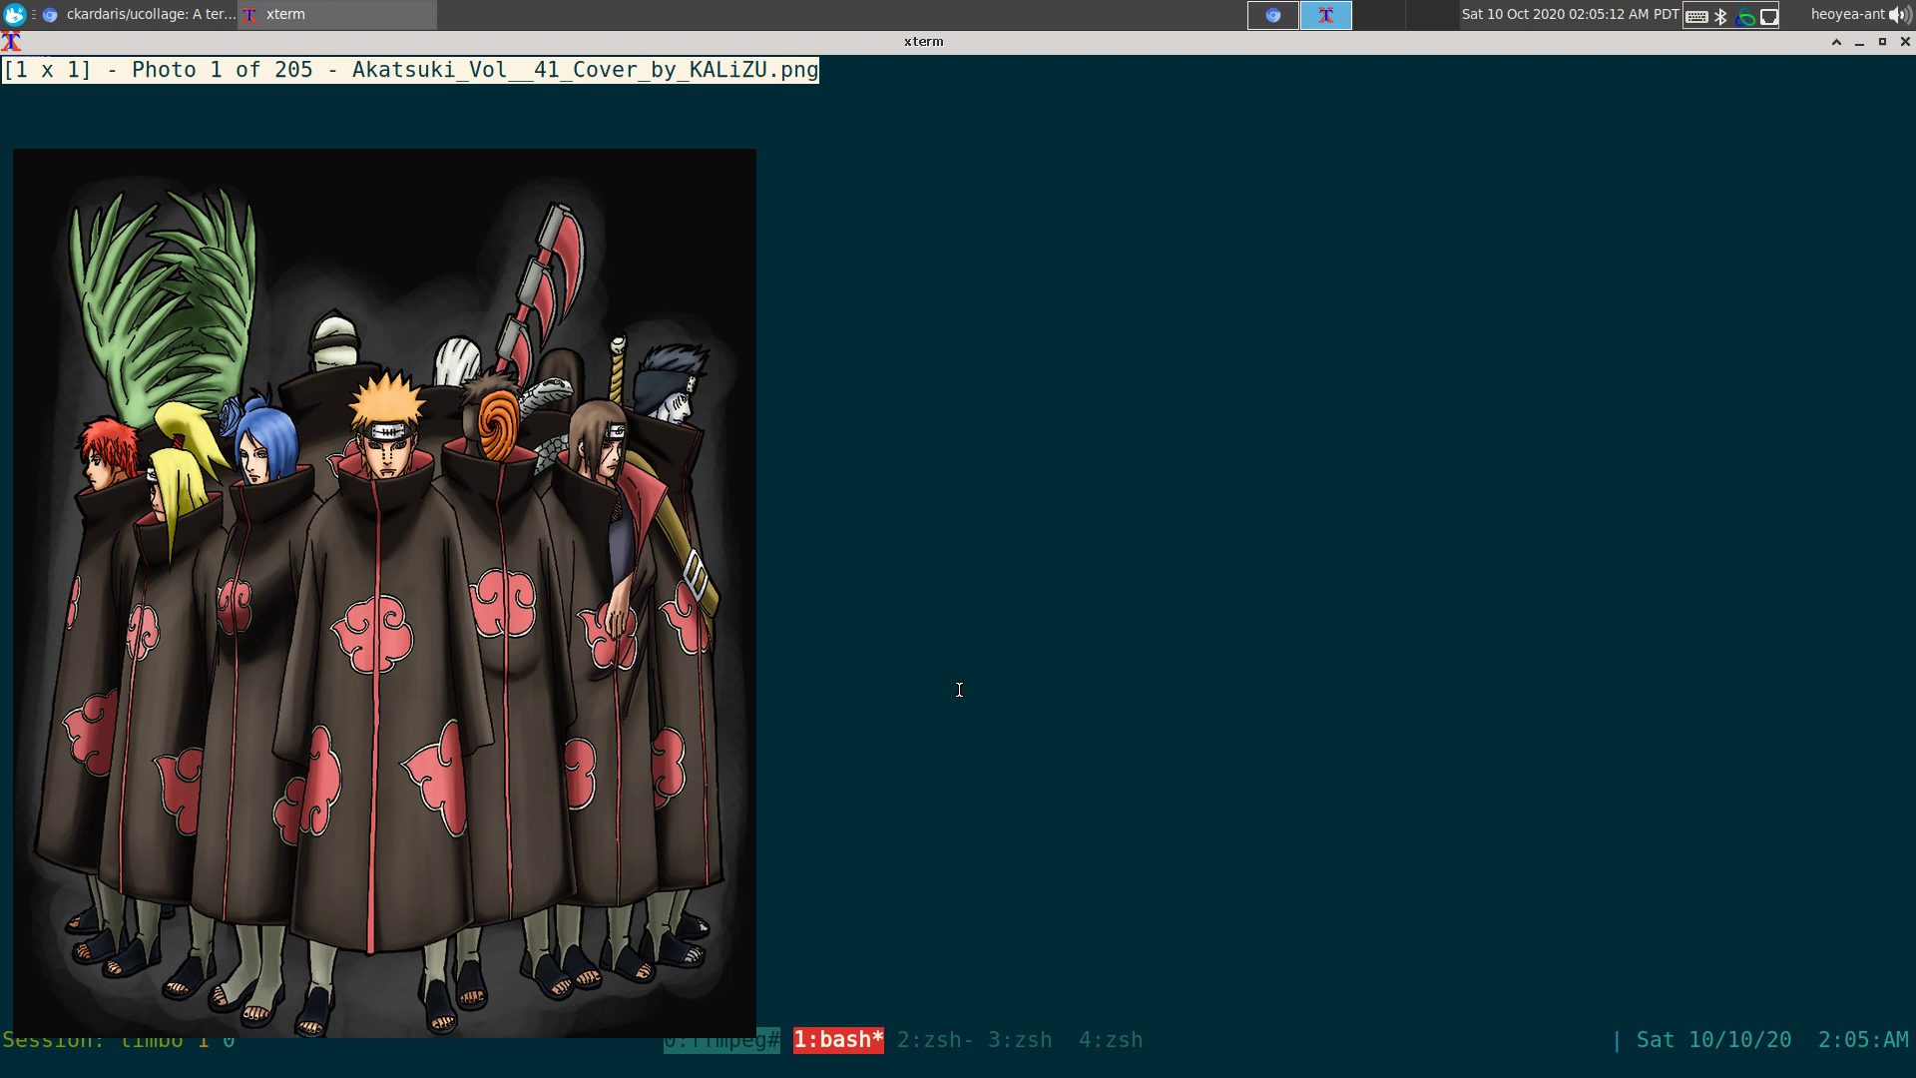
key(r)
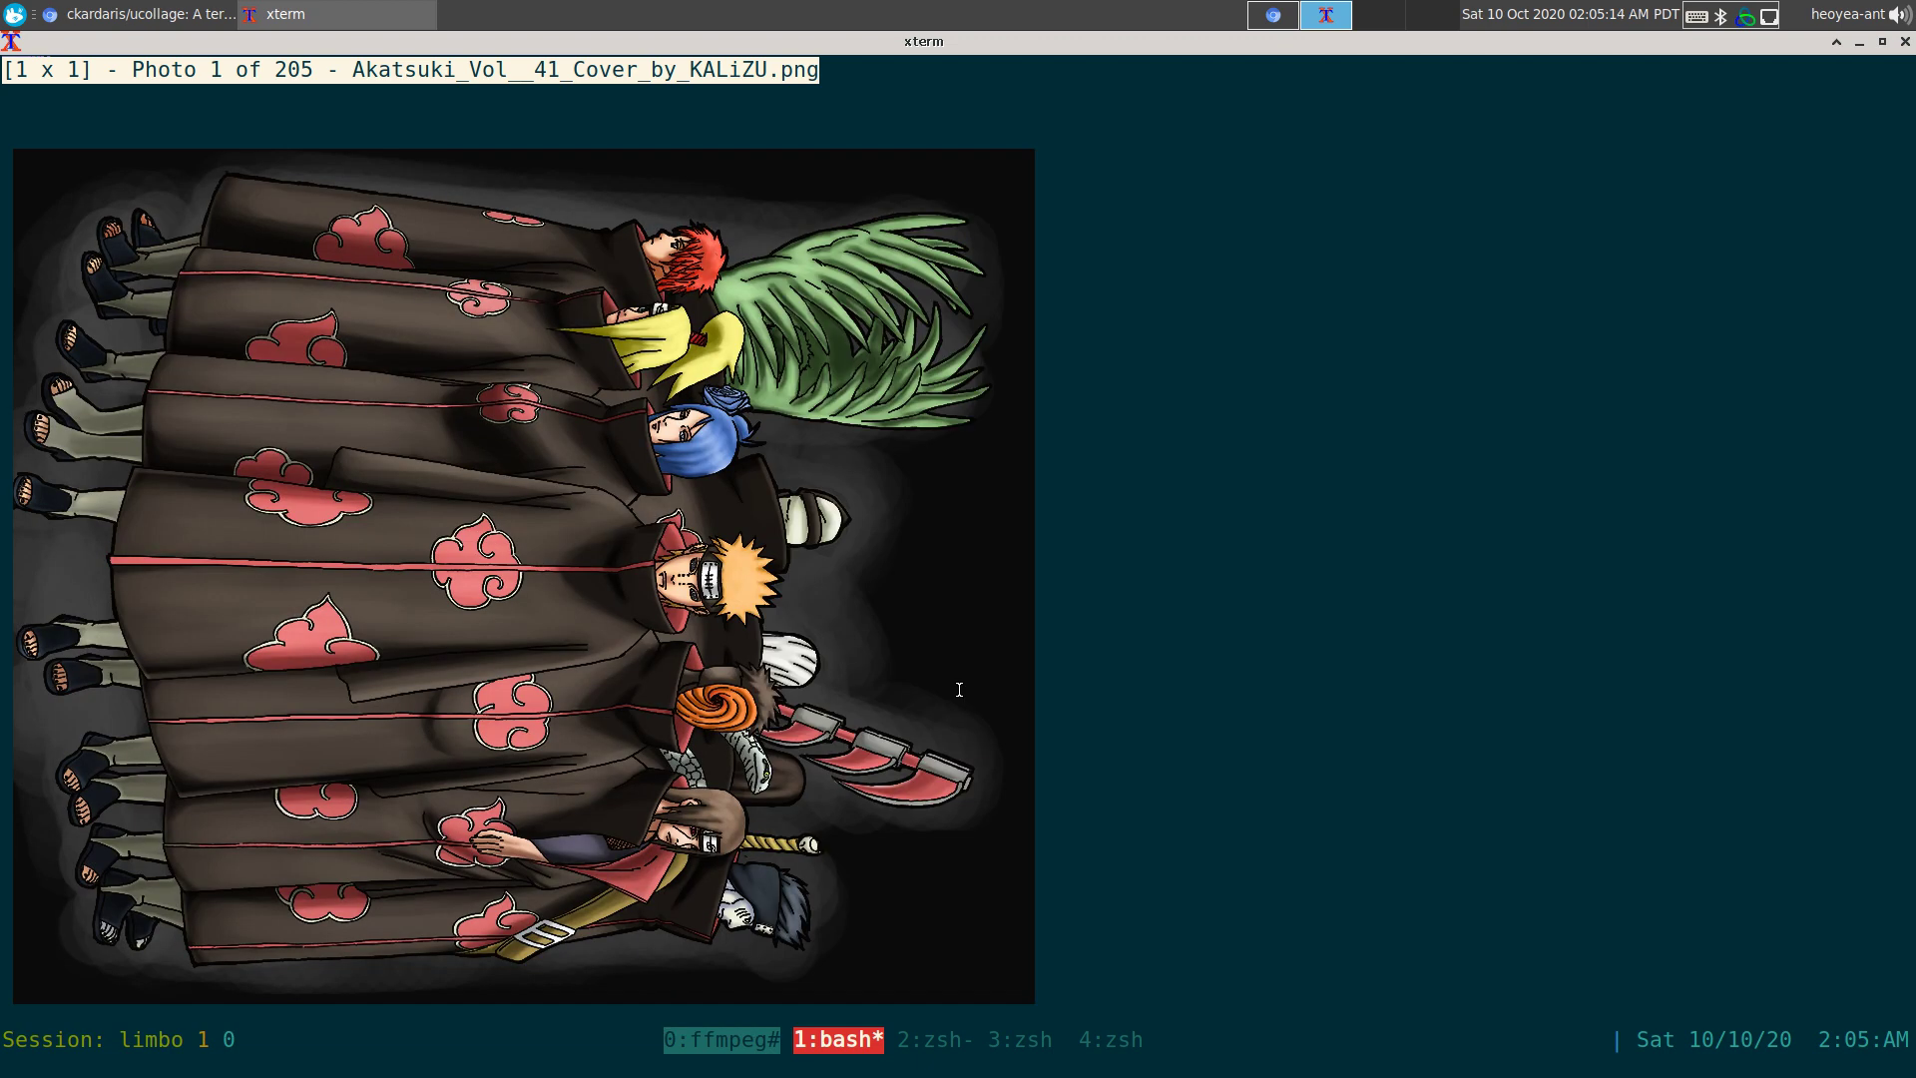
key(r)
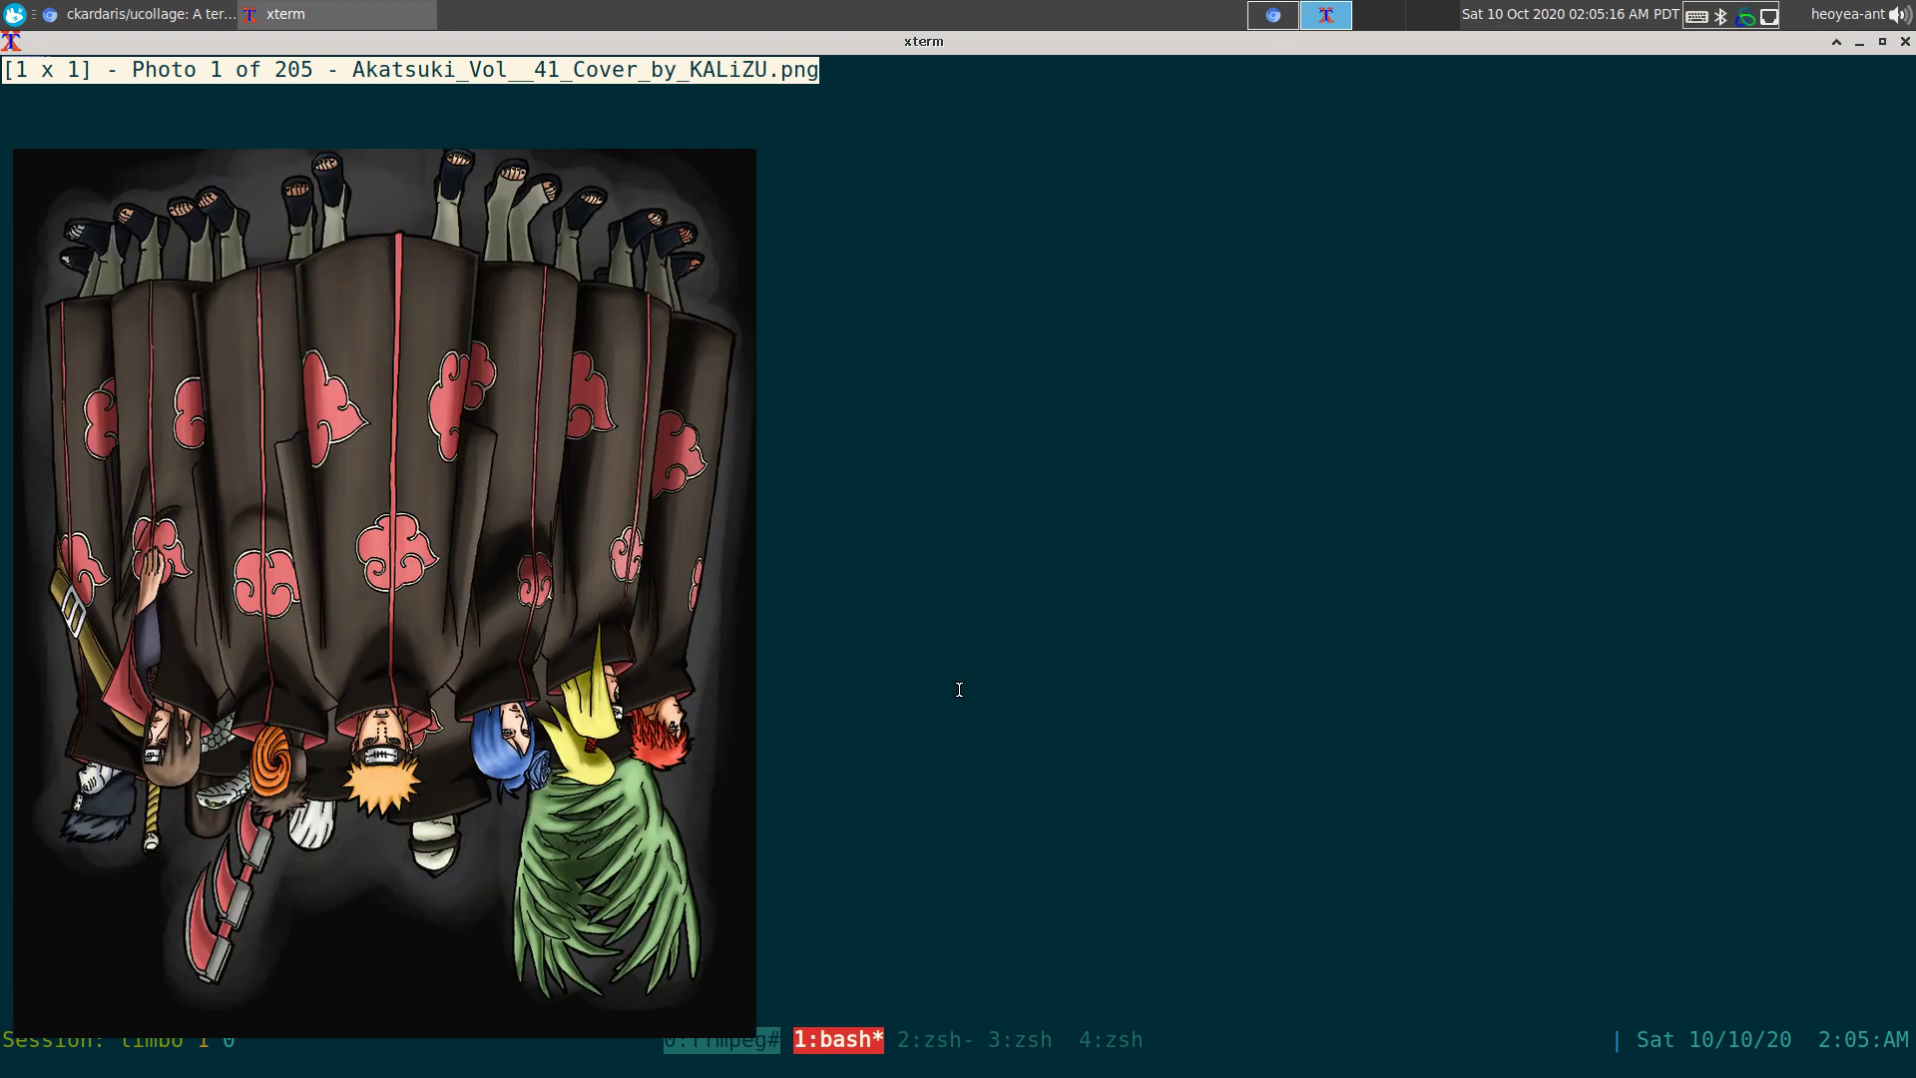
key(r)
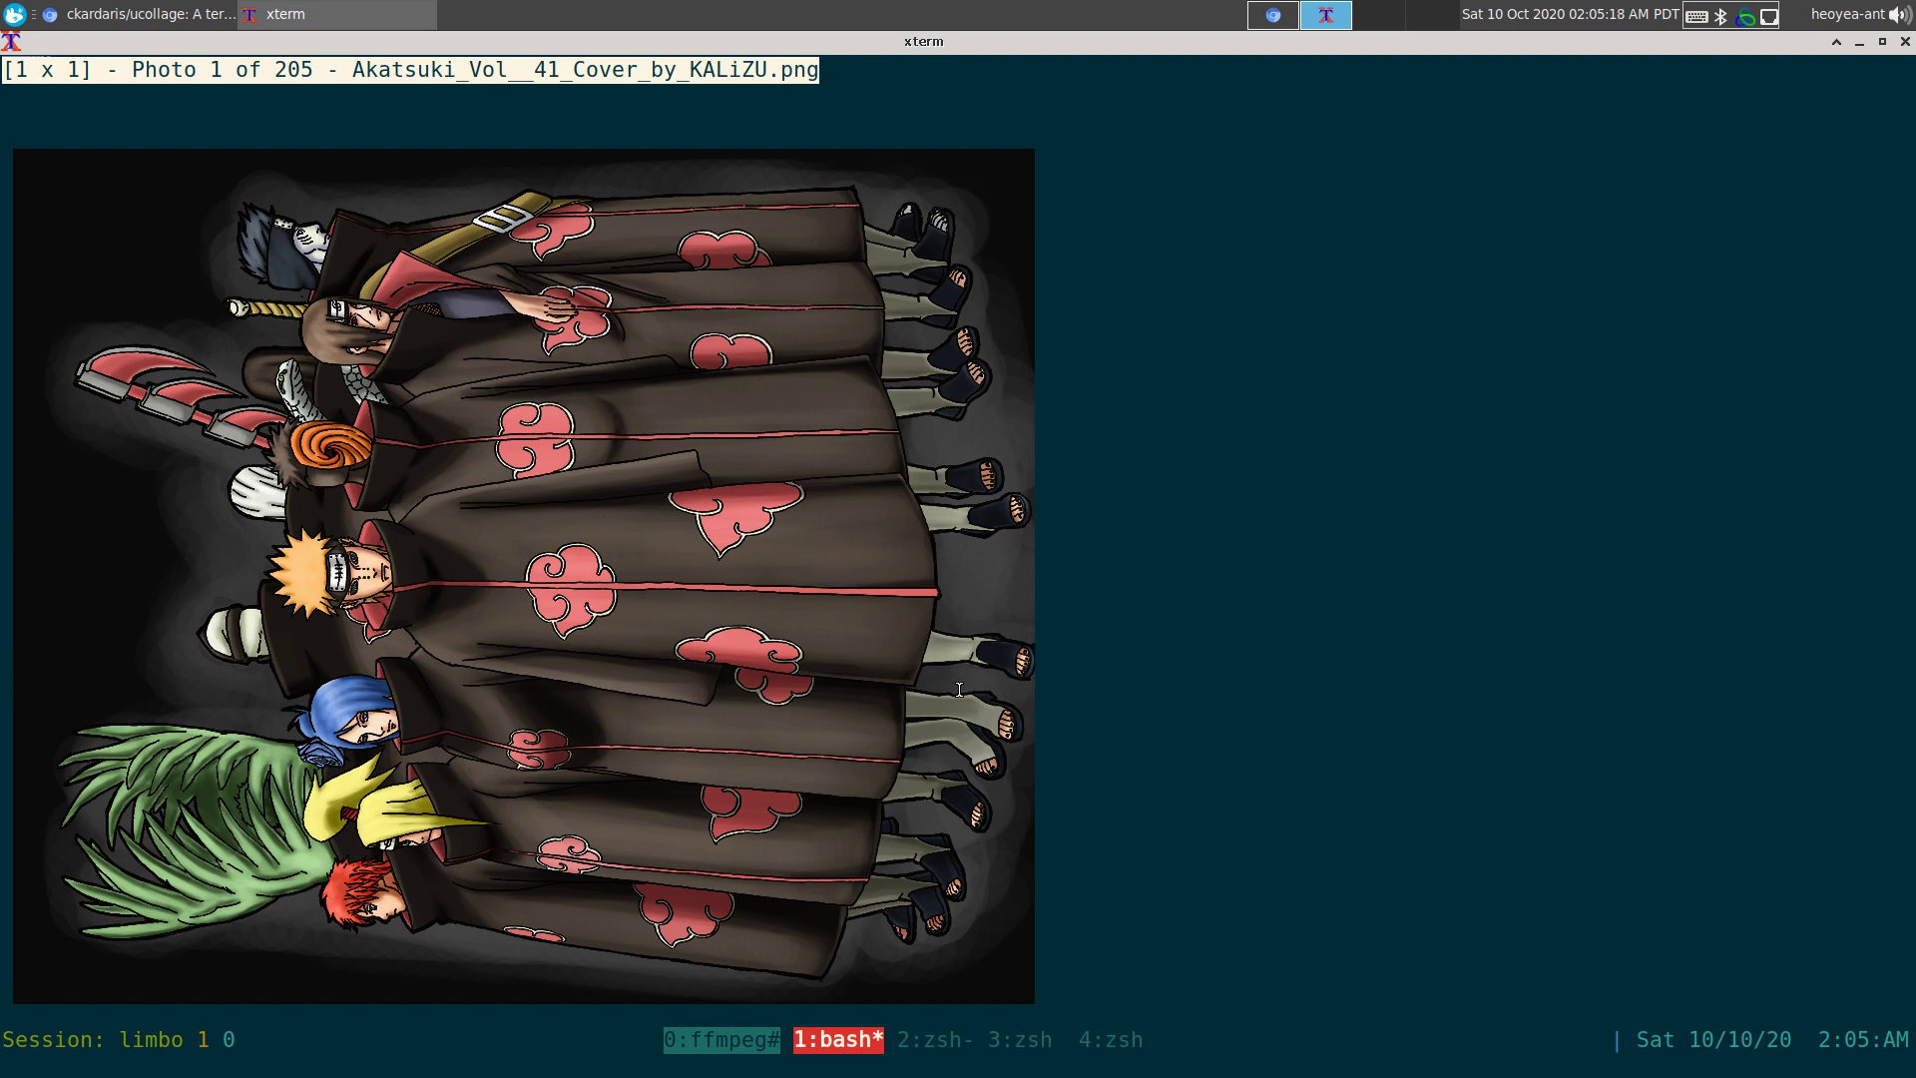
key(r)
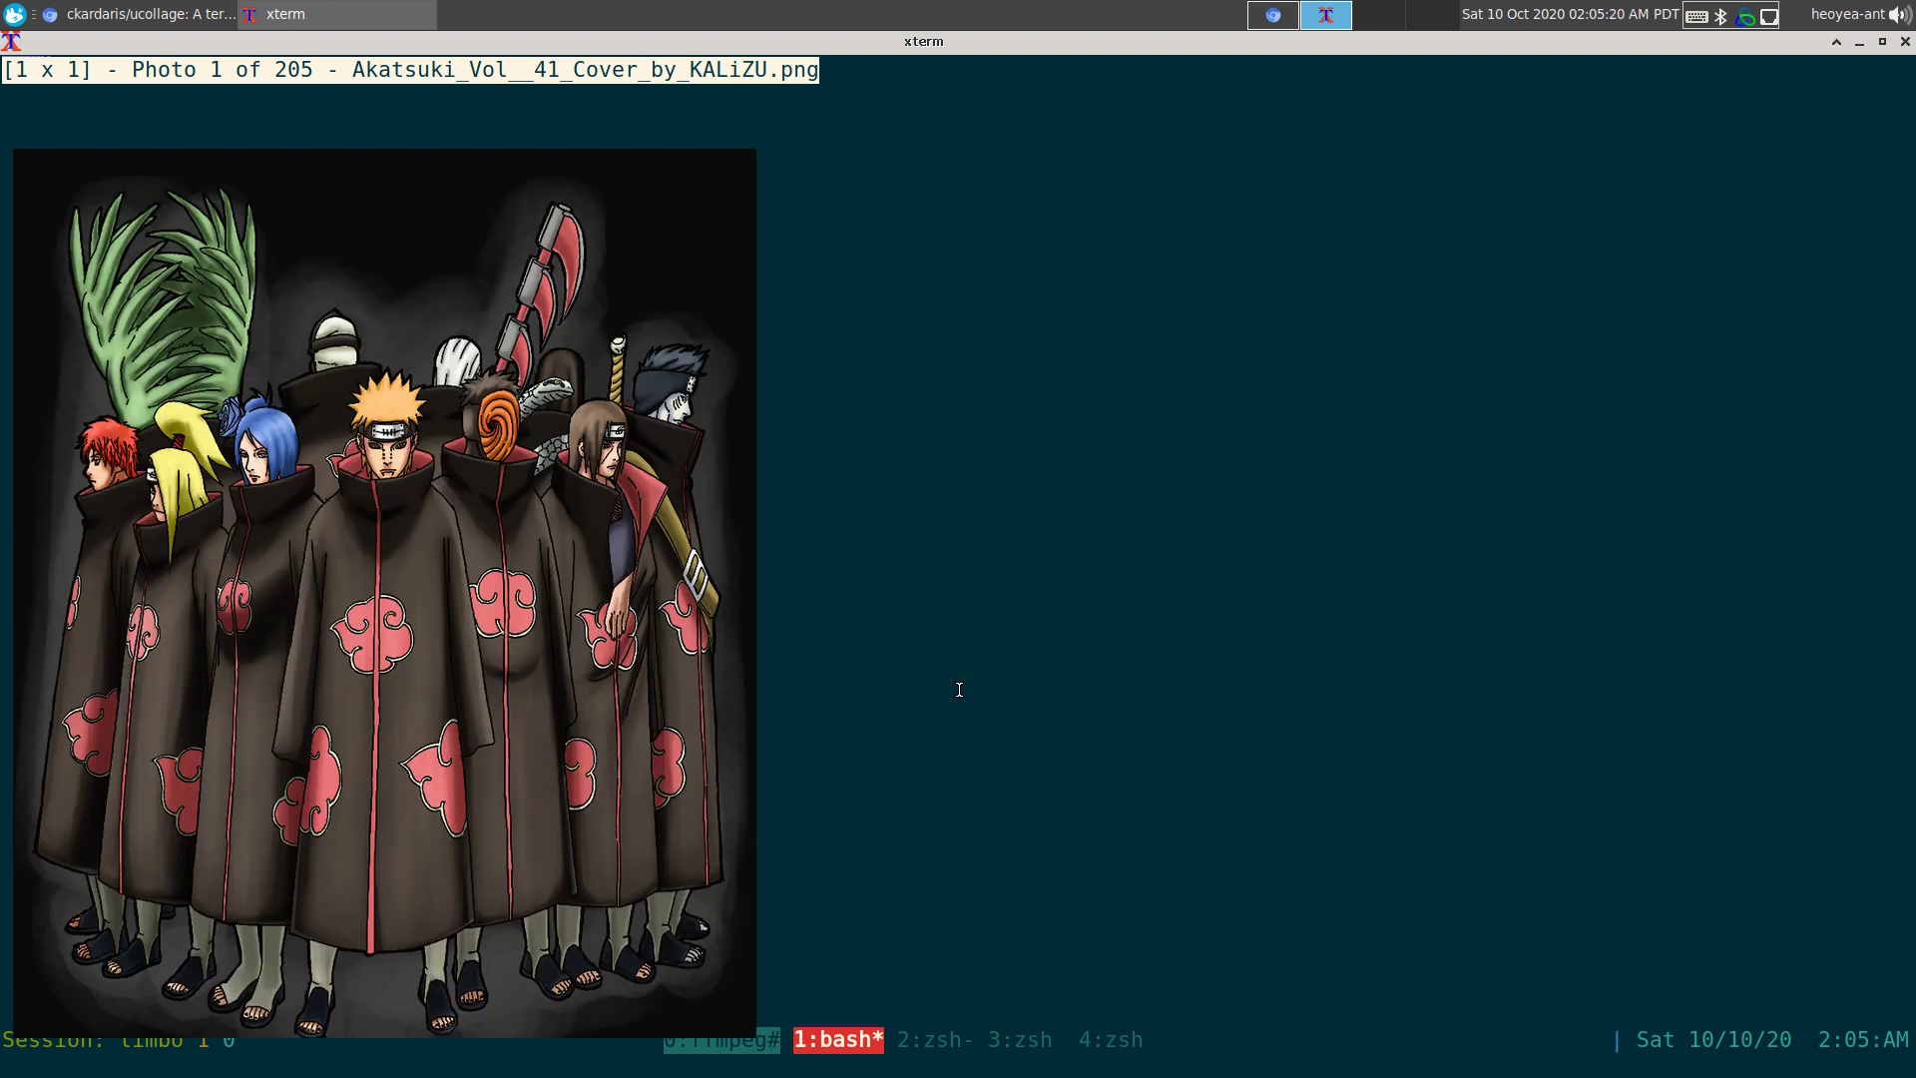
- Return to the grid, page to photos 17–24, and open Amaterasu_Tobi_by_KubaWRO.jpg alone
key(m)
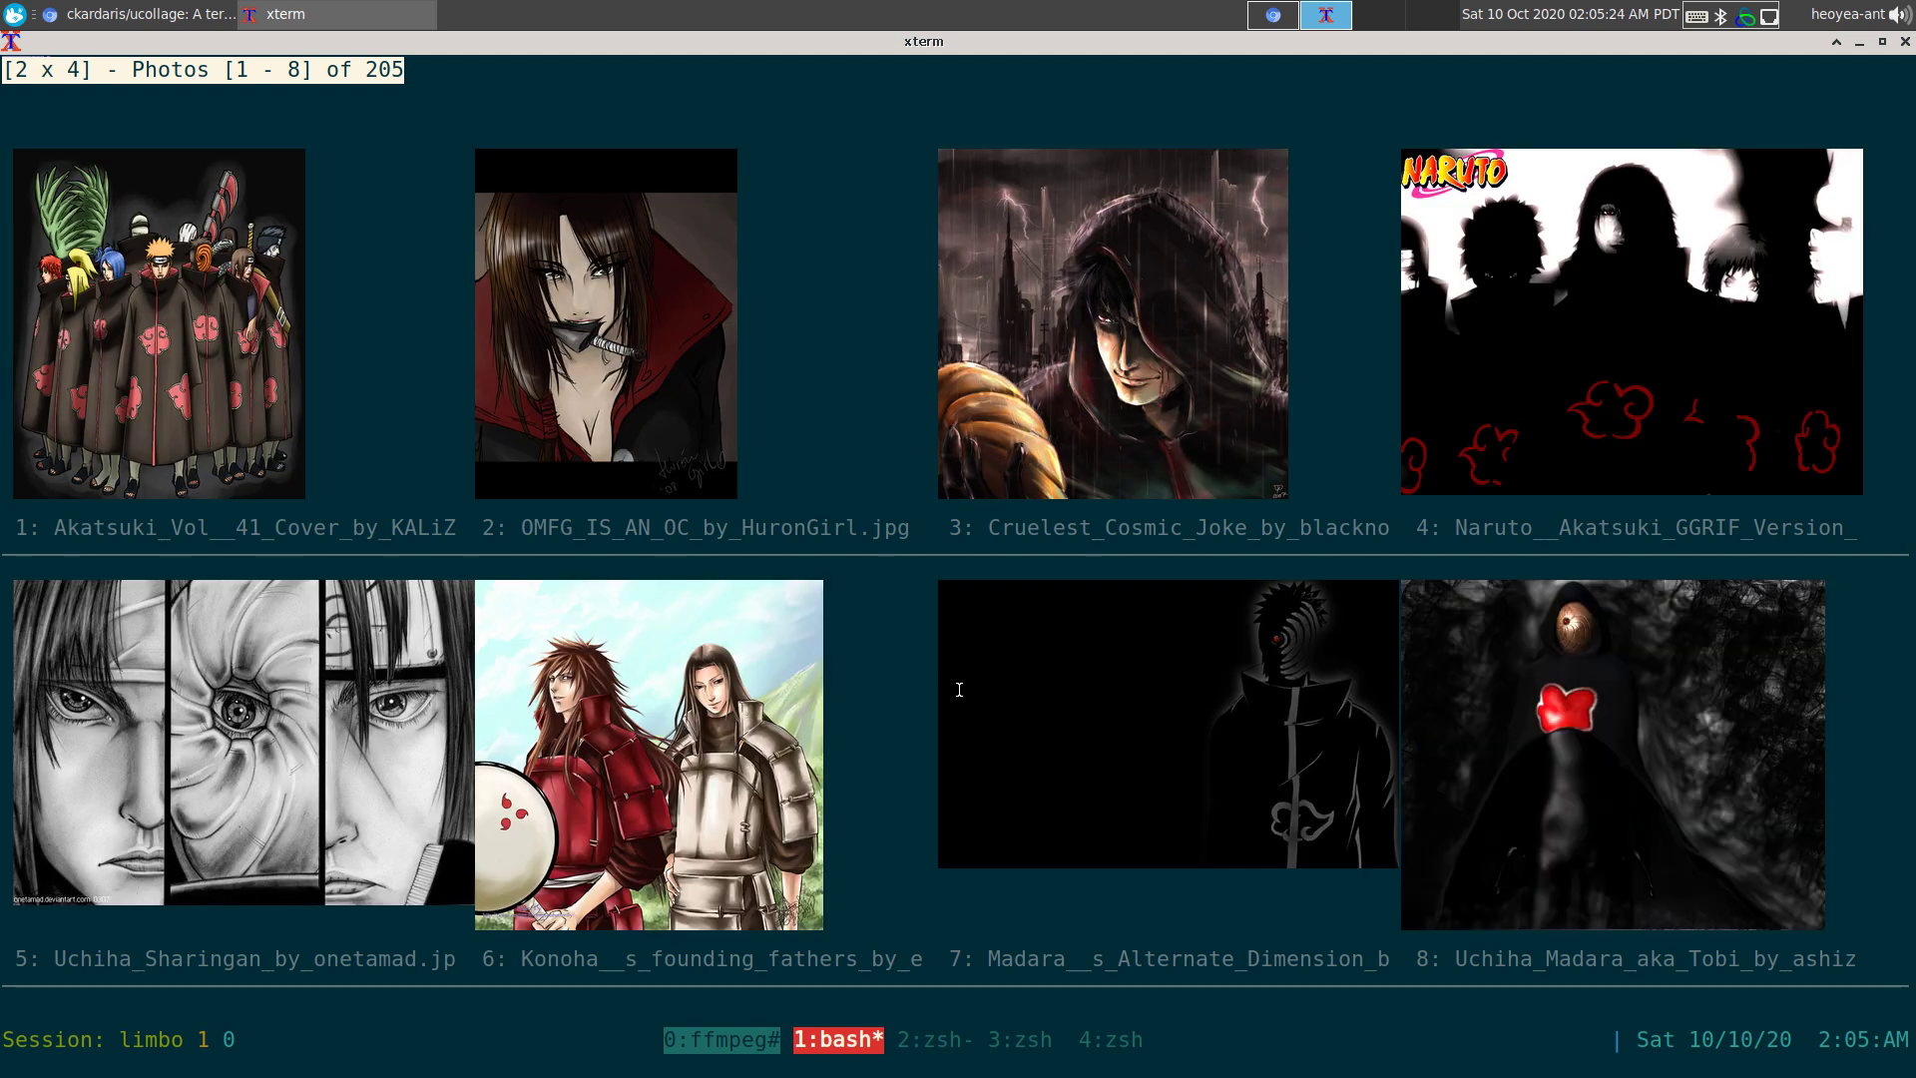
key(l)
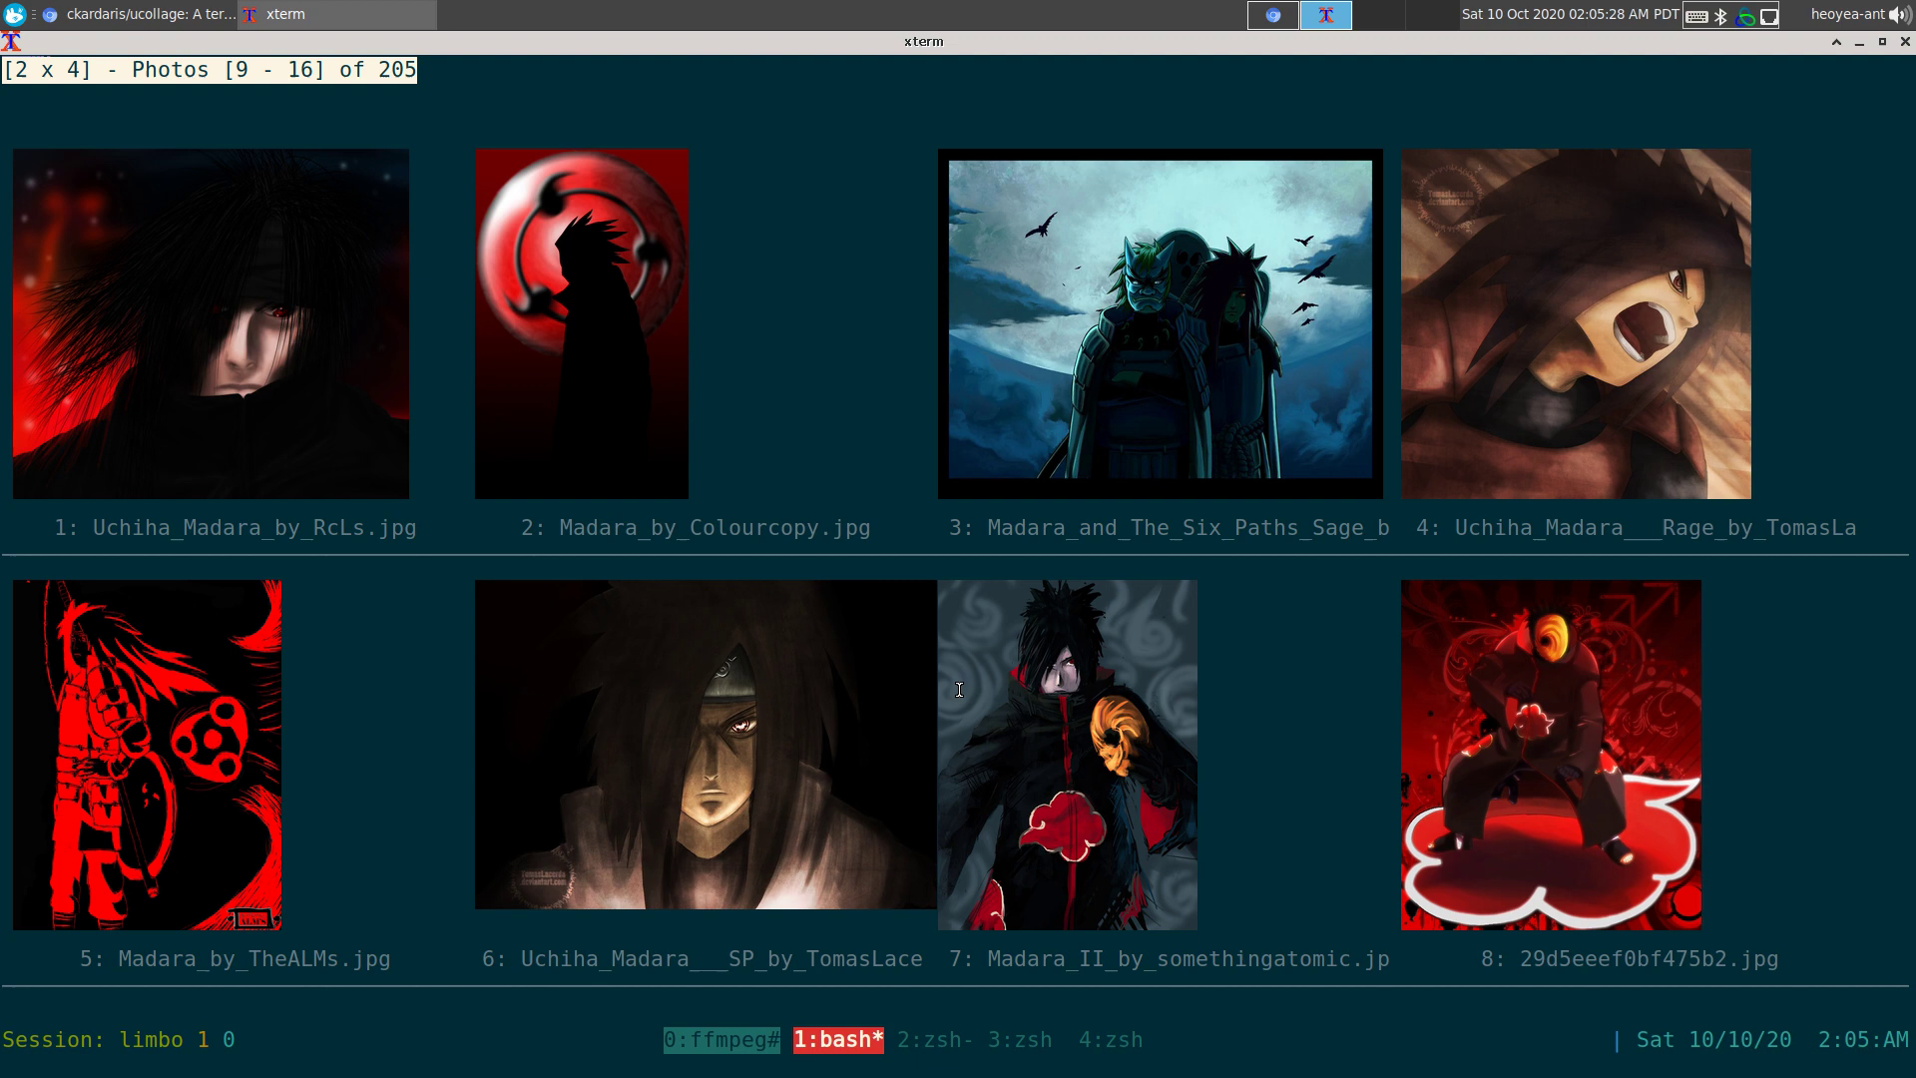
key(l)
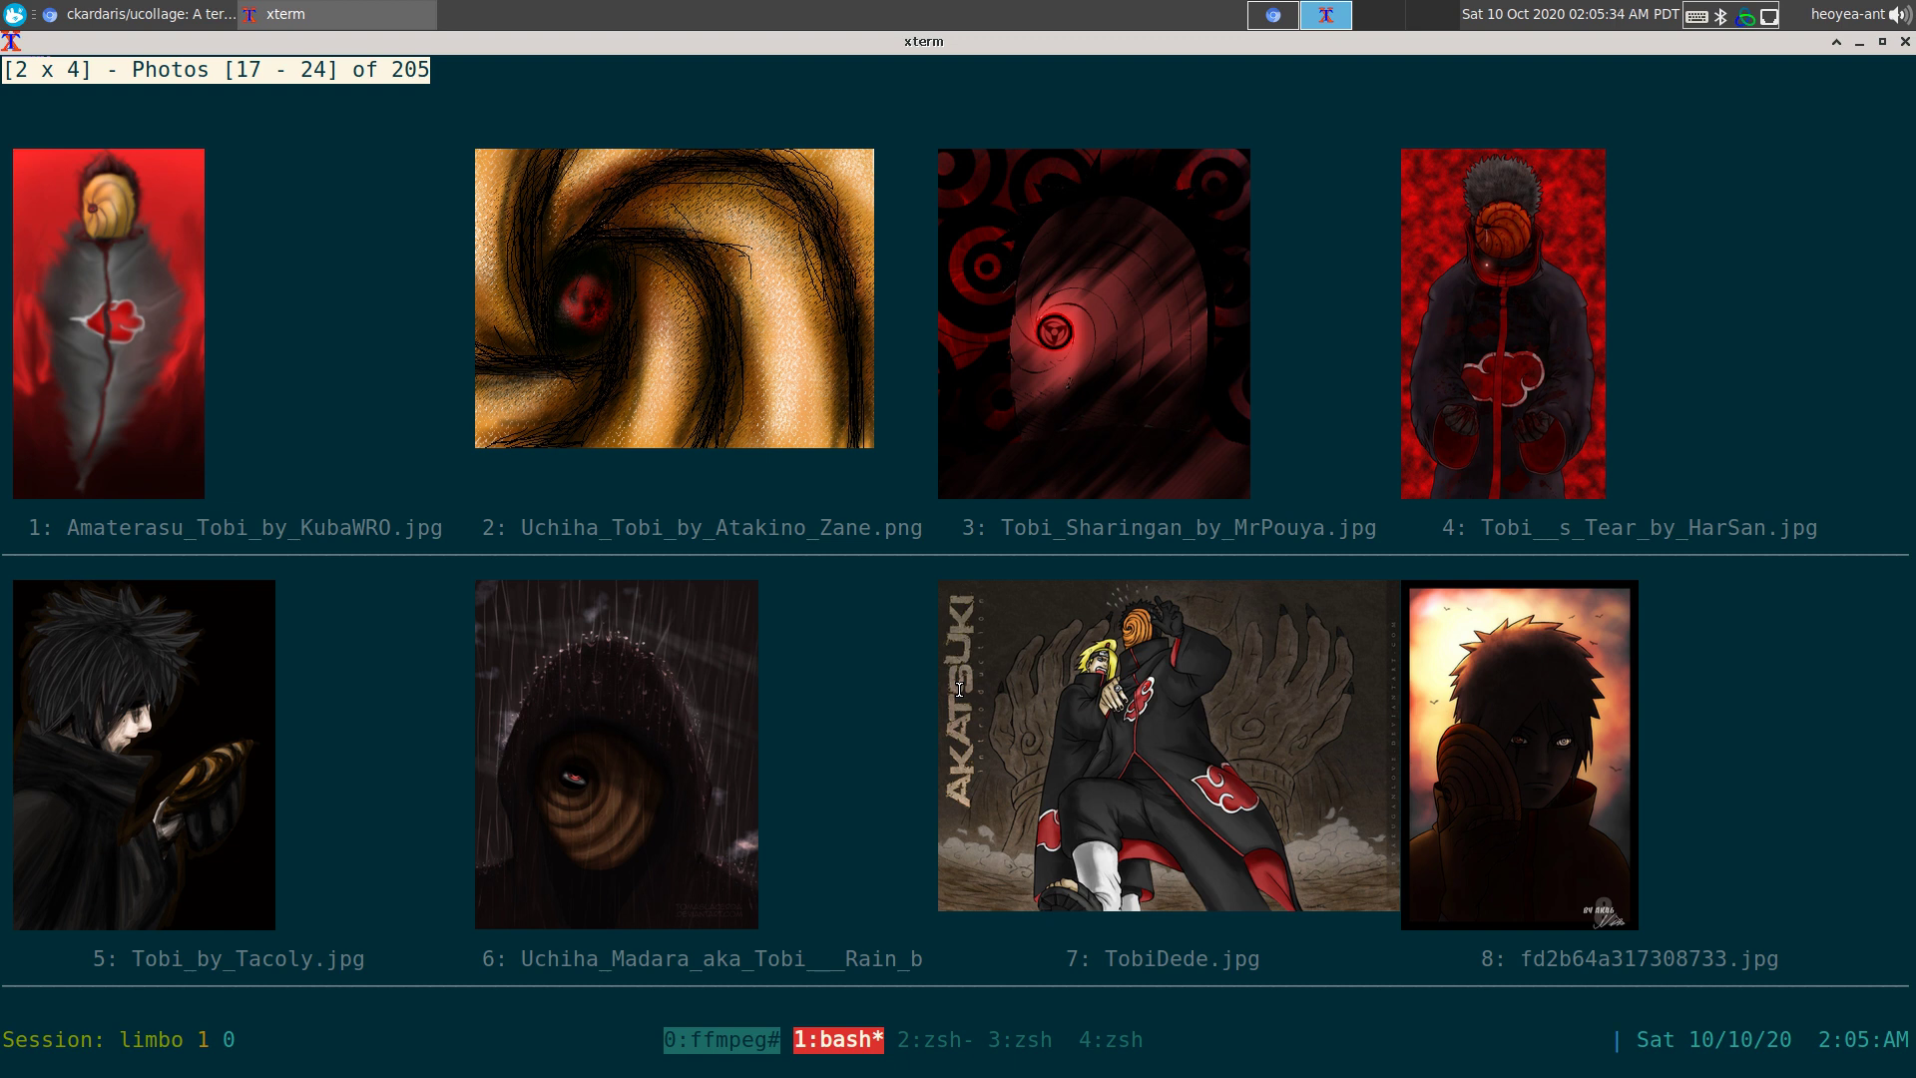
key(1)
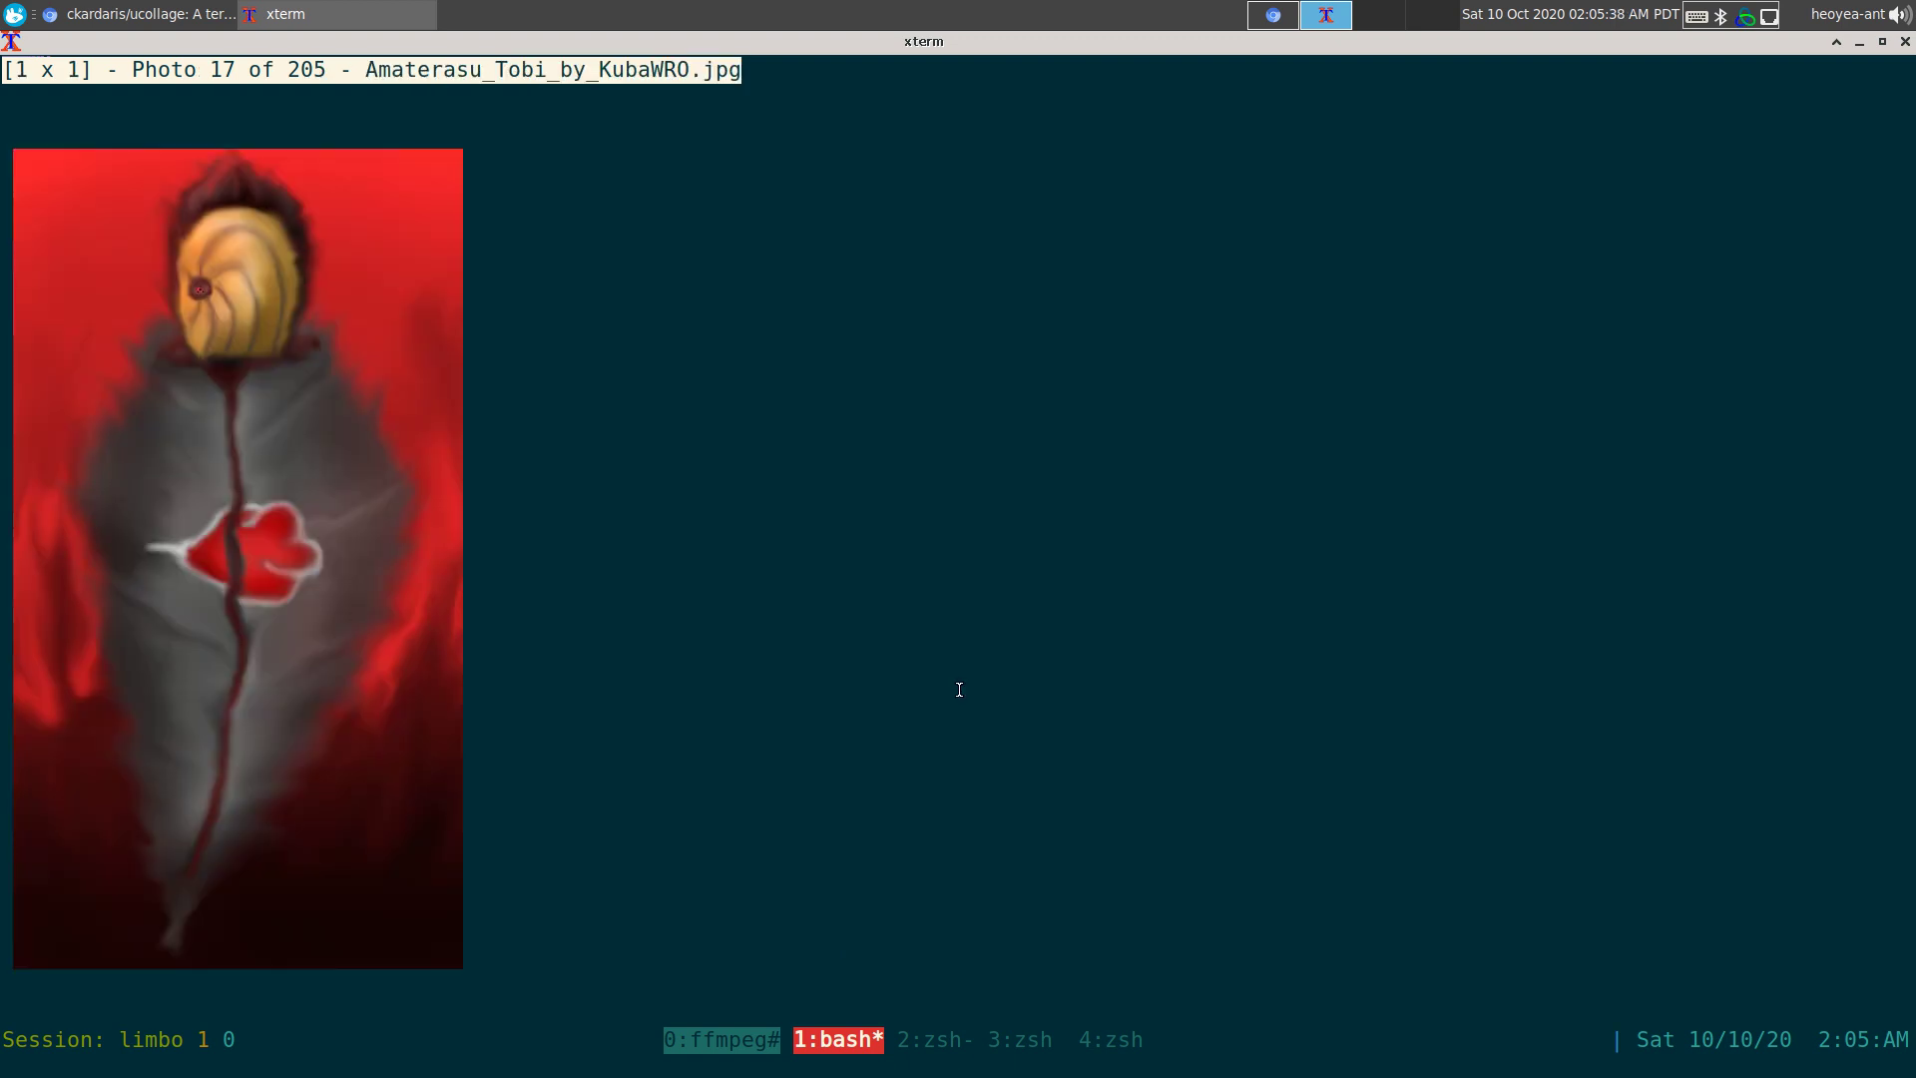
- Move the current photo to 0000.jpg with the command mv %s 0000.jpg
key(colon)
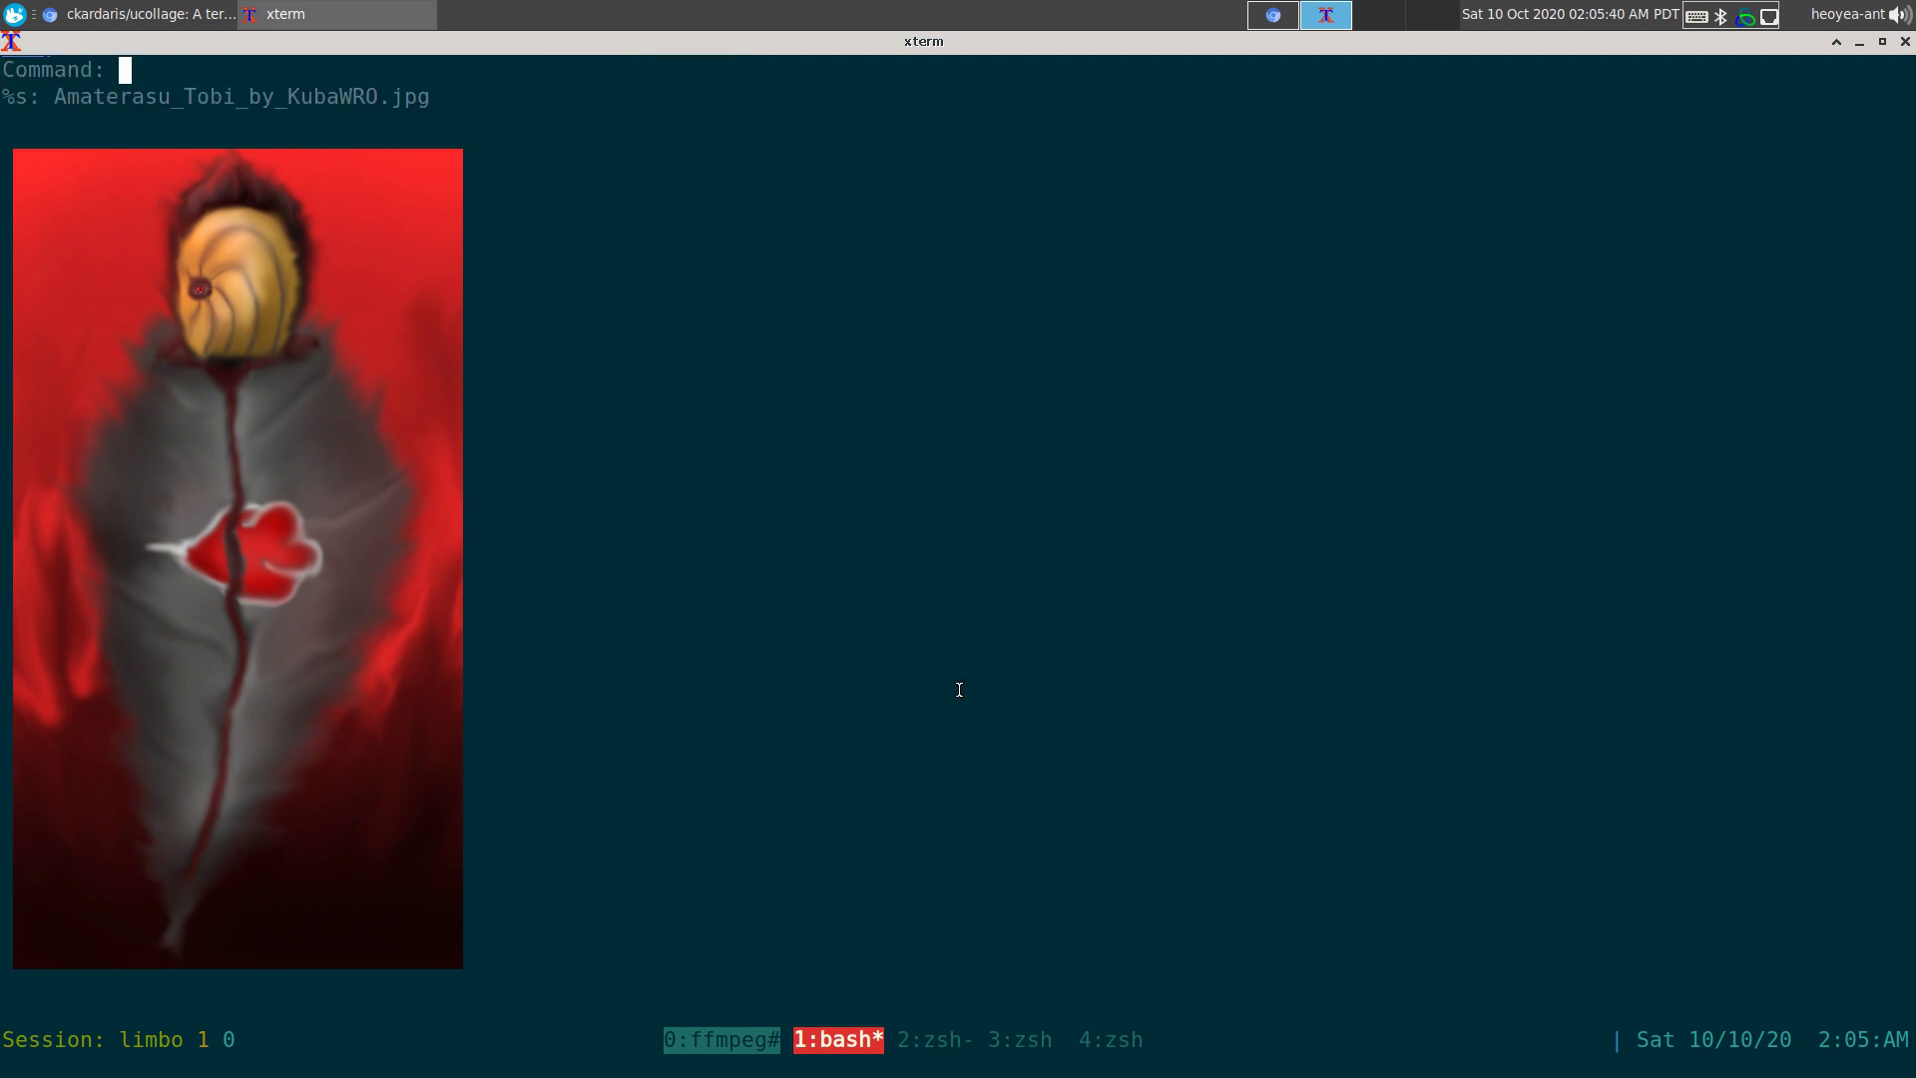
text(mv %s)
text(0000.jpg)
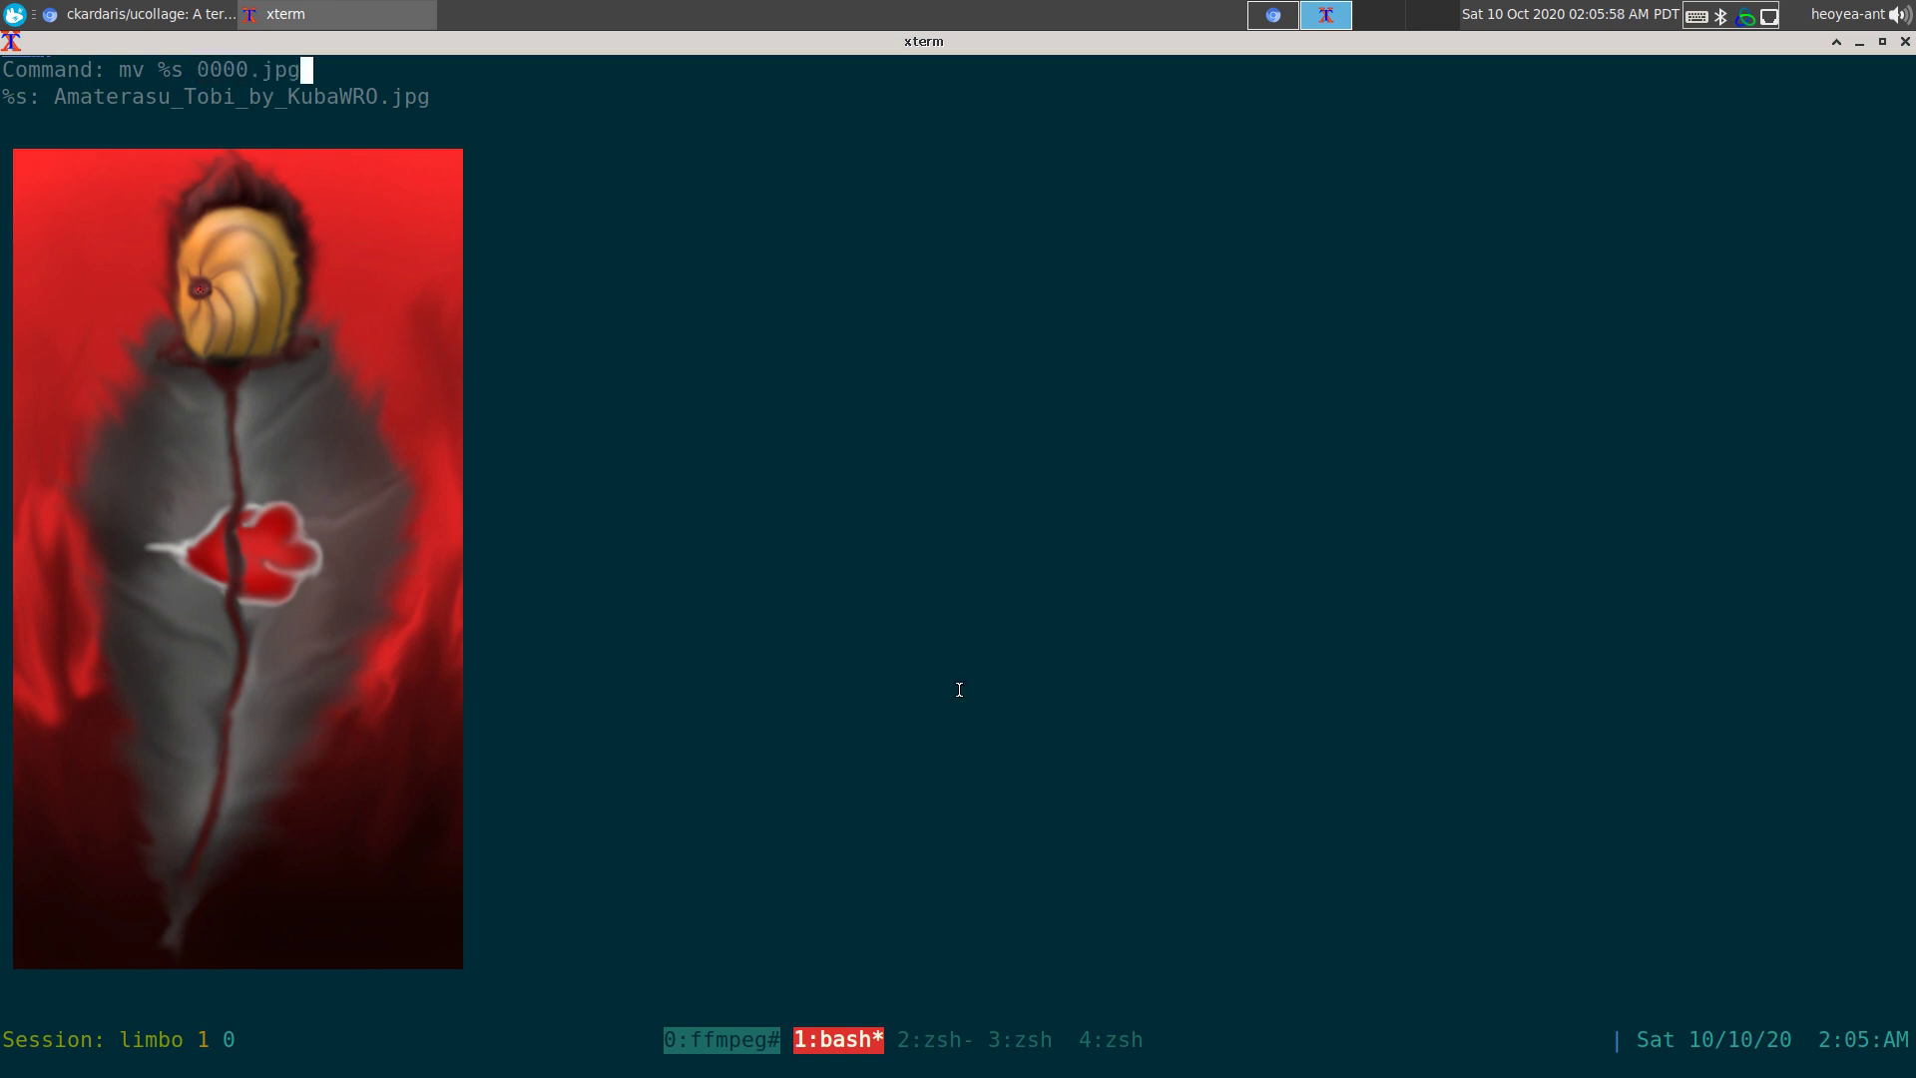
key(Return)
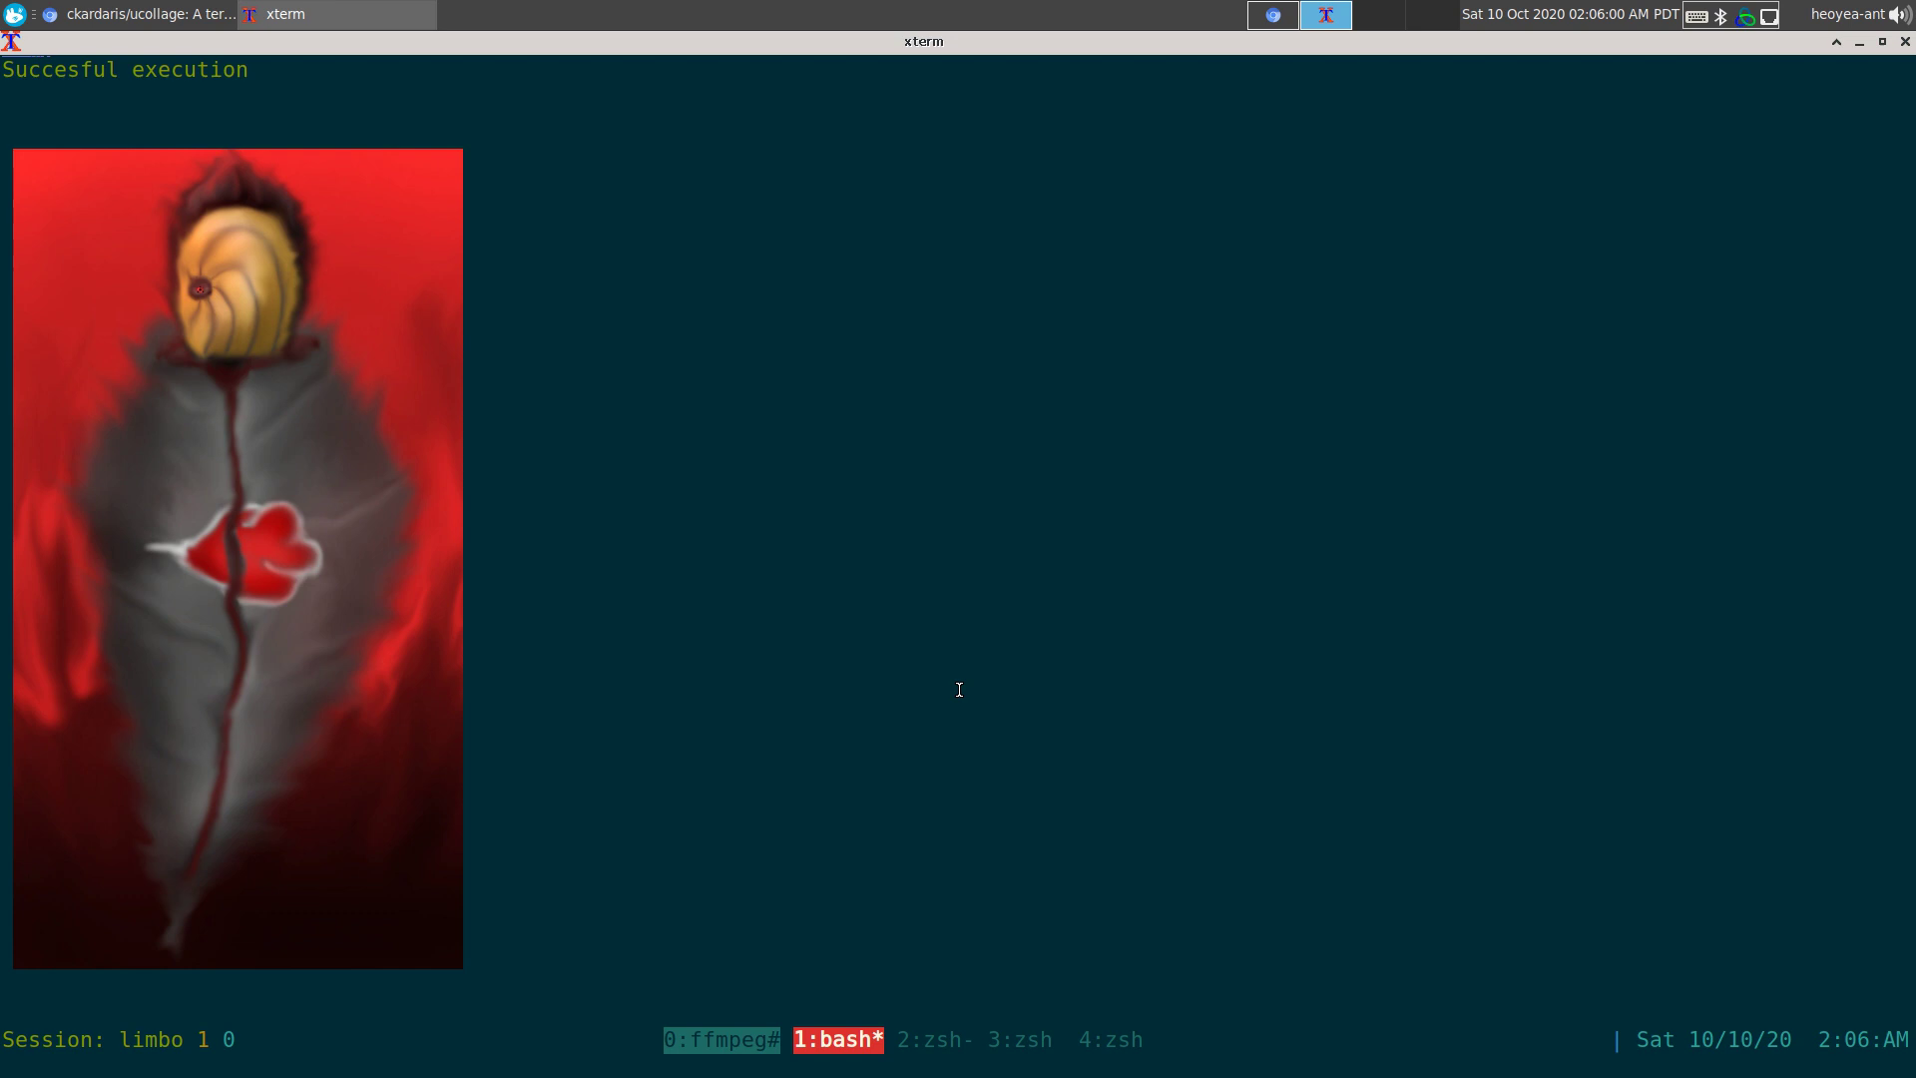
- Quit and relaunch ucollage so it lists 204 photos
key(q)
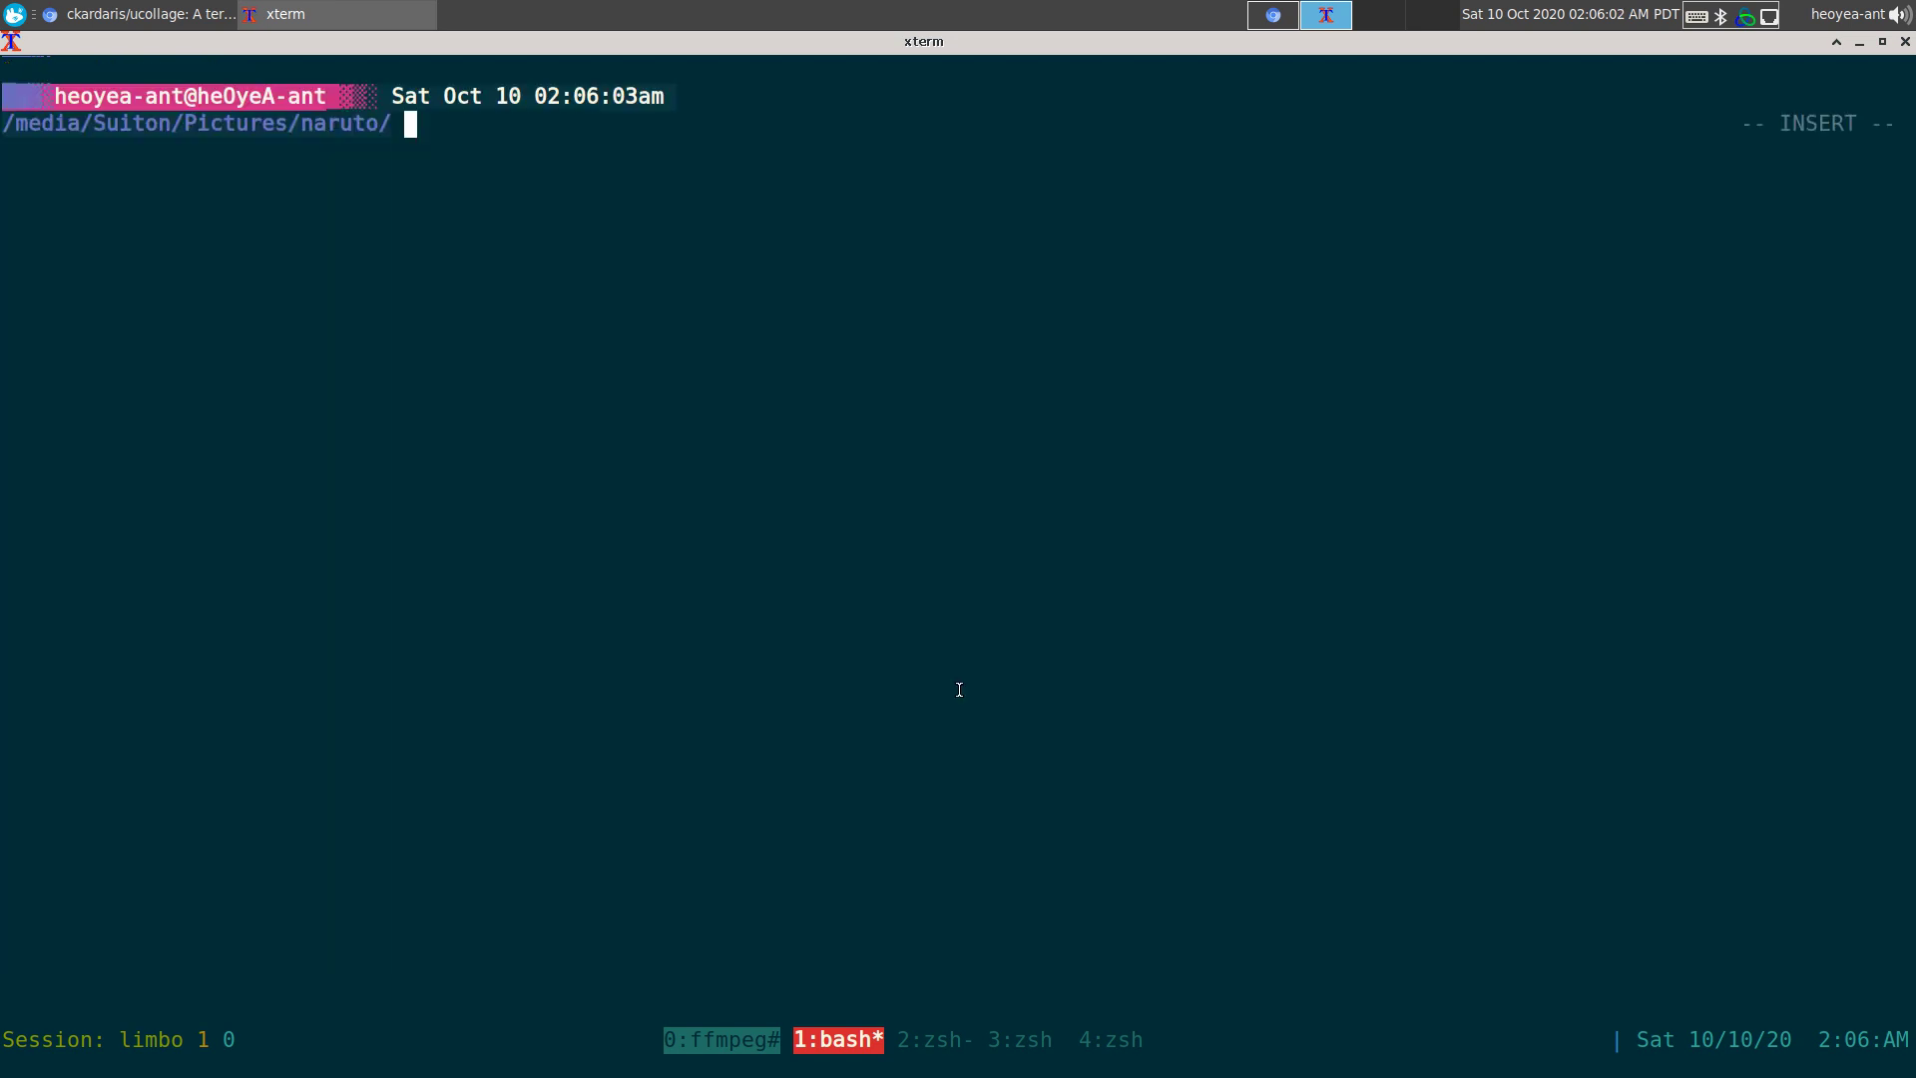
key(Up)
key(Return)
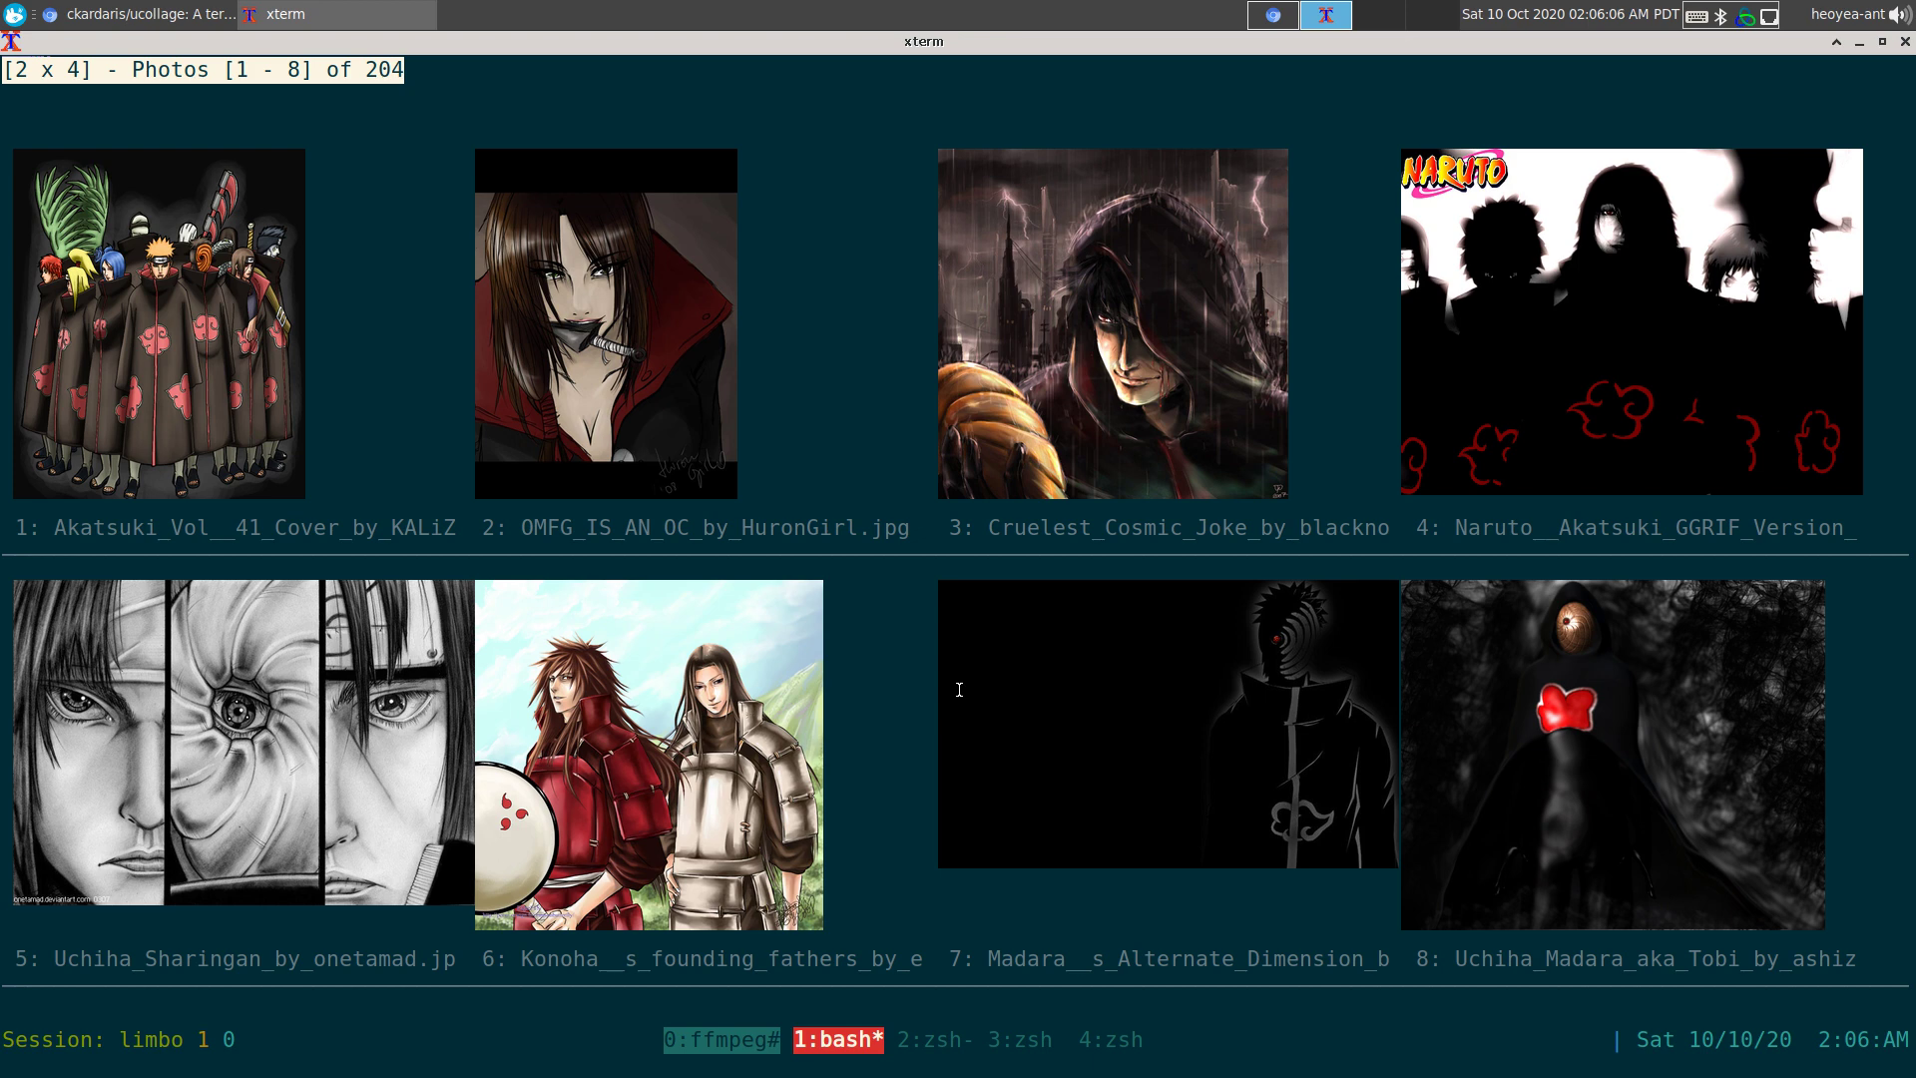
- Open photo 2, OMFG_IS_AN_OC_by_HuronGirl.jpg, on its own and rename it girl.jpg
key(m)
key(l)
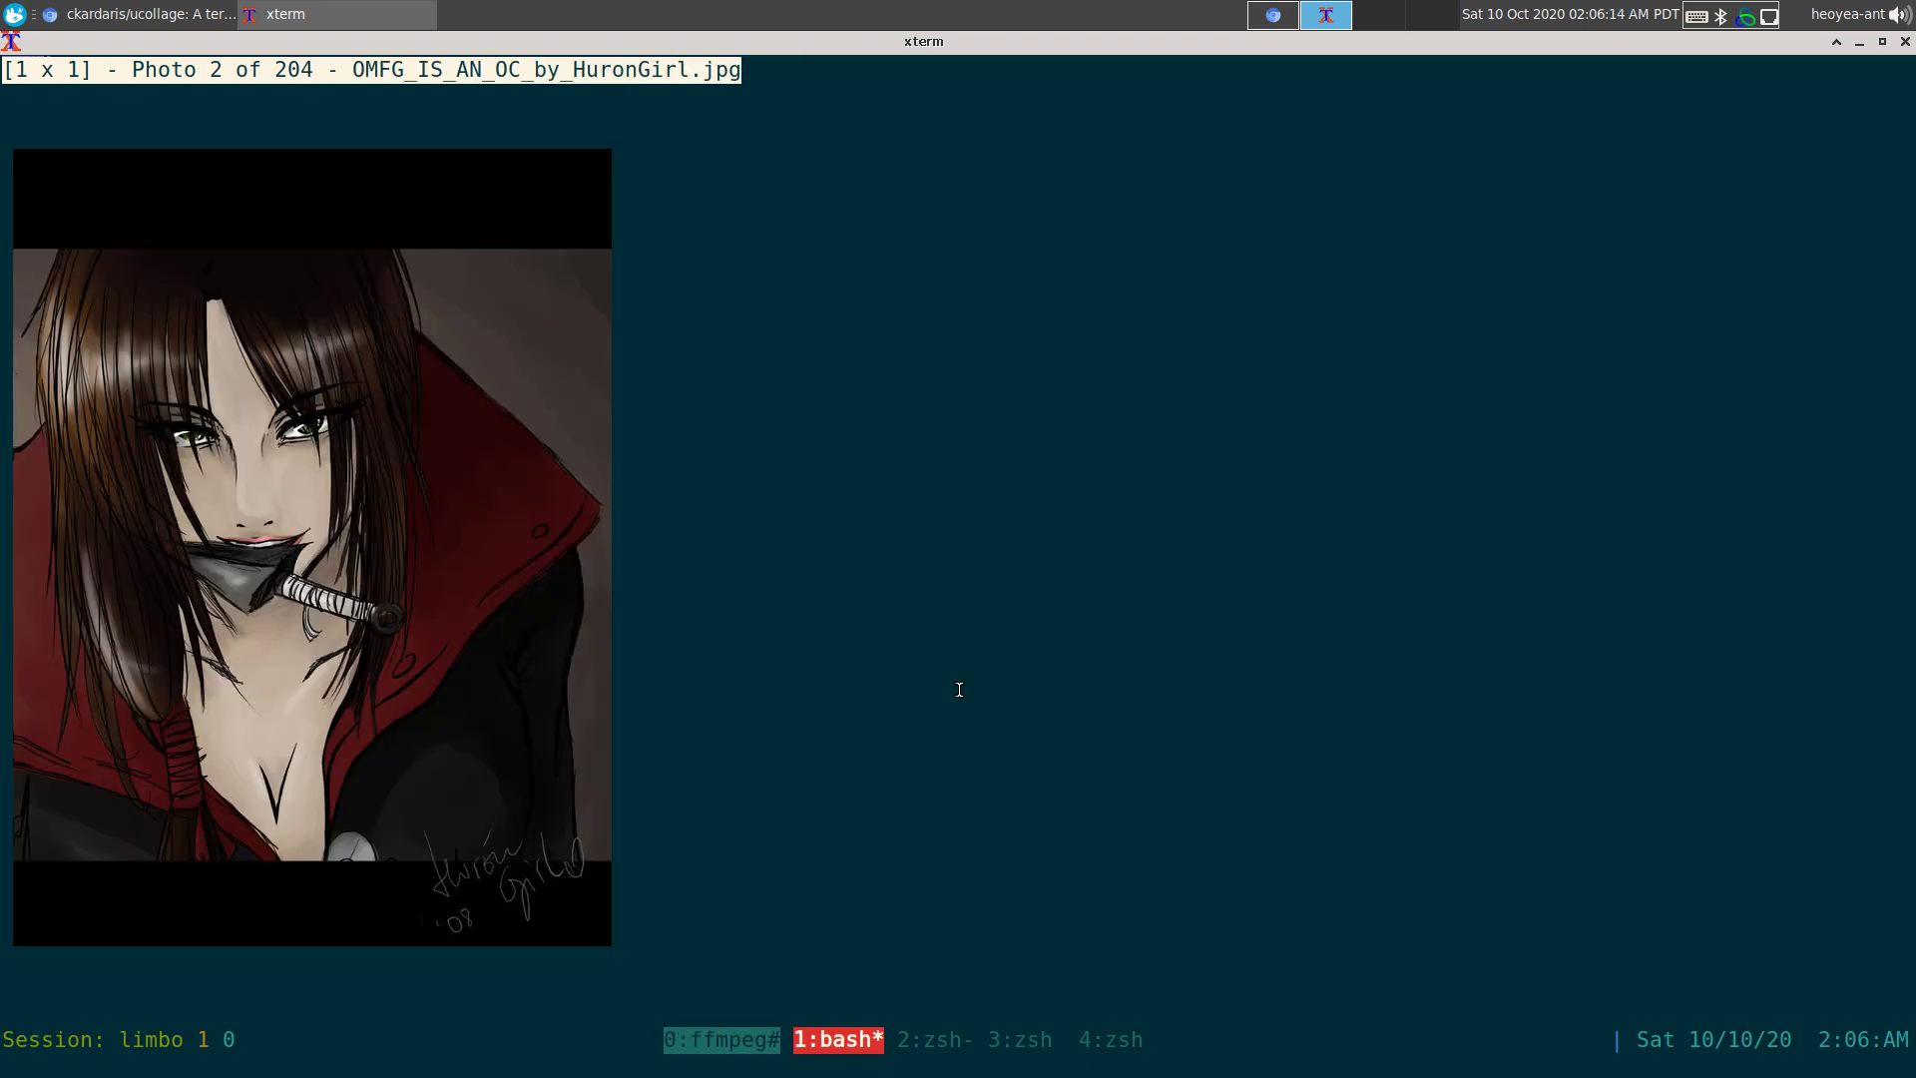
key(r)
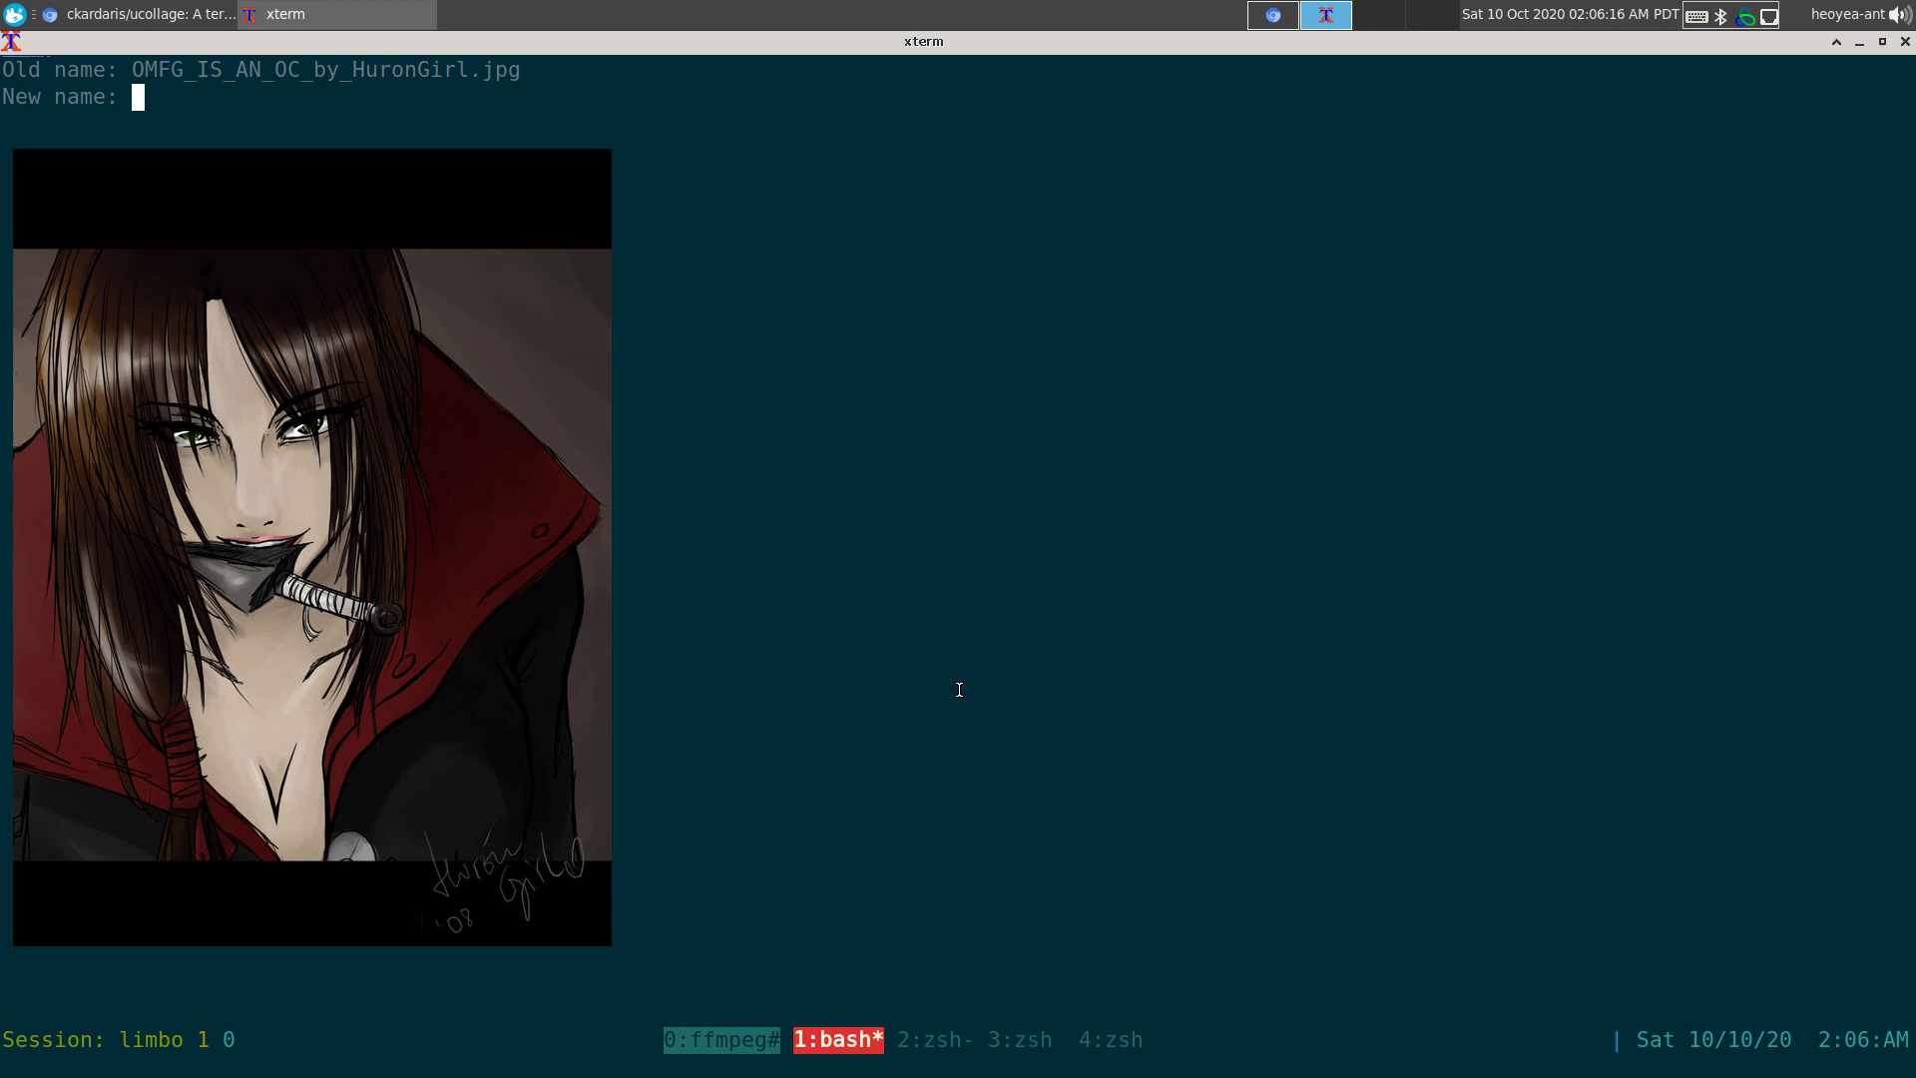
drag(3, 66, 431, 69)
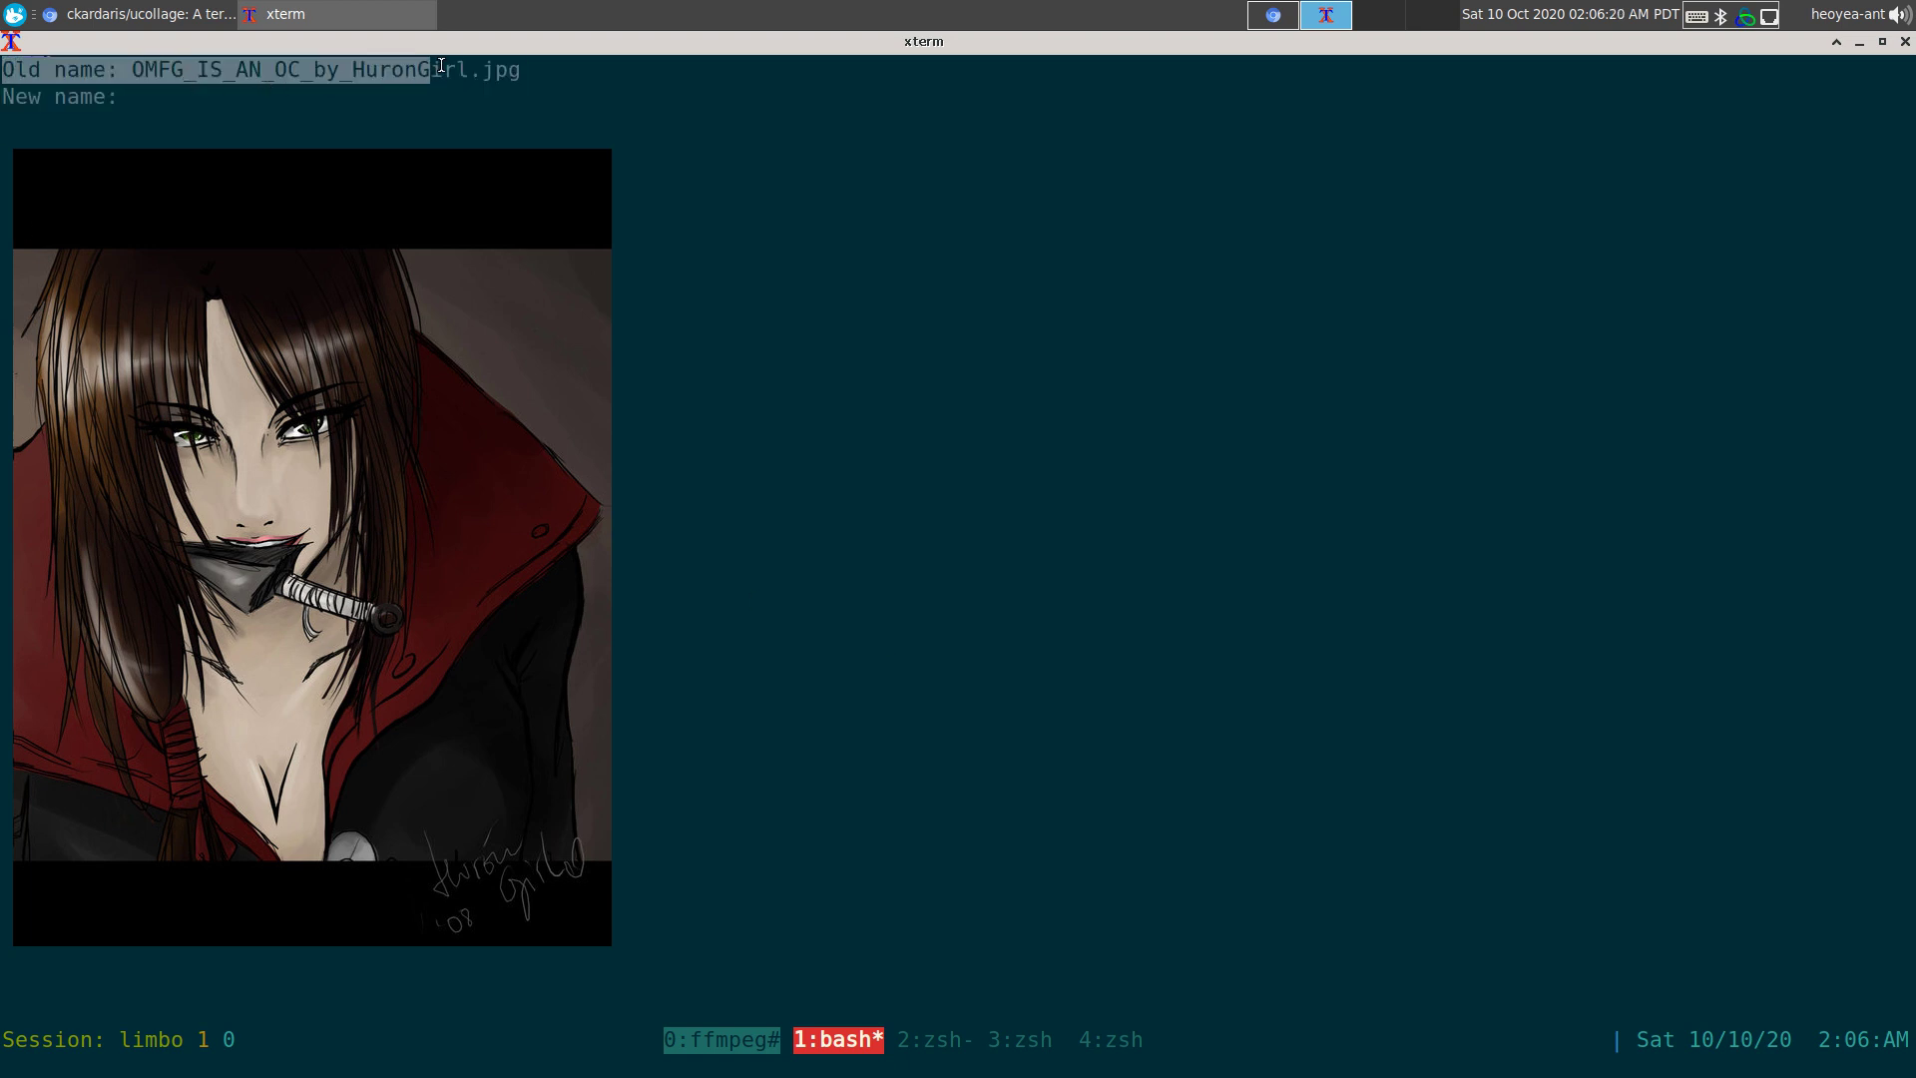
click(346, 120)
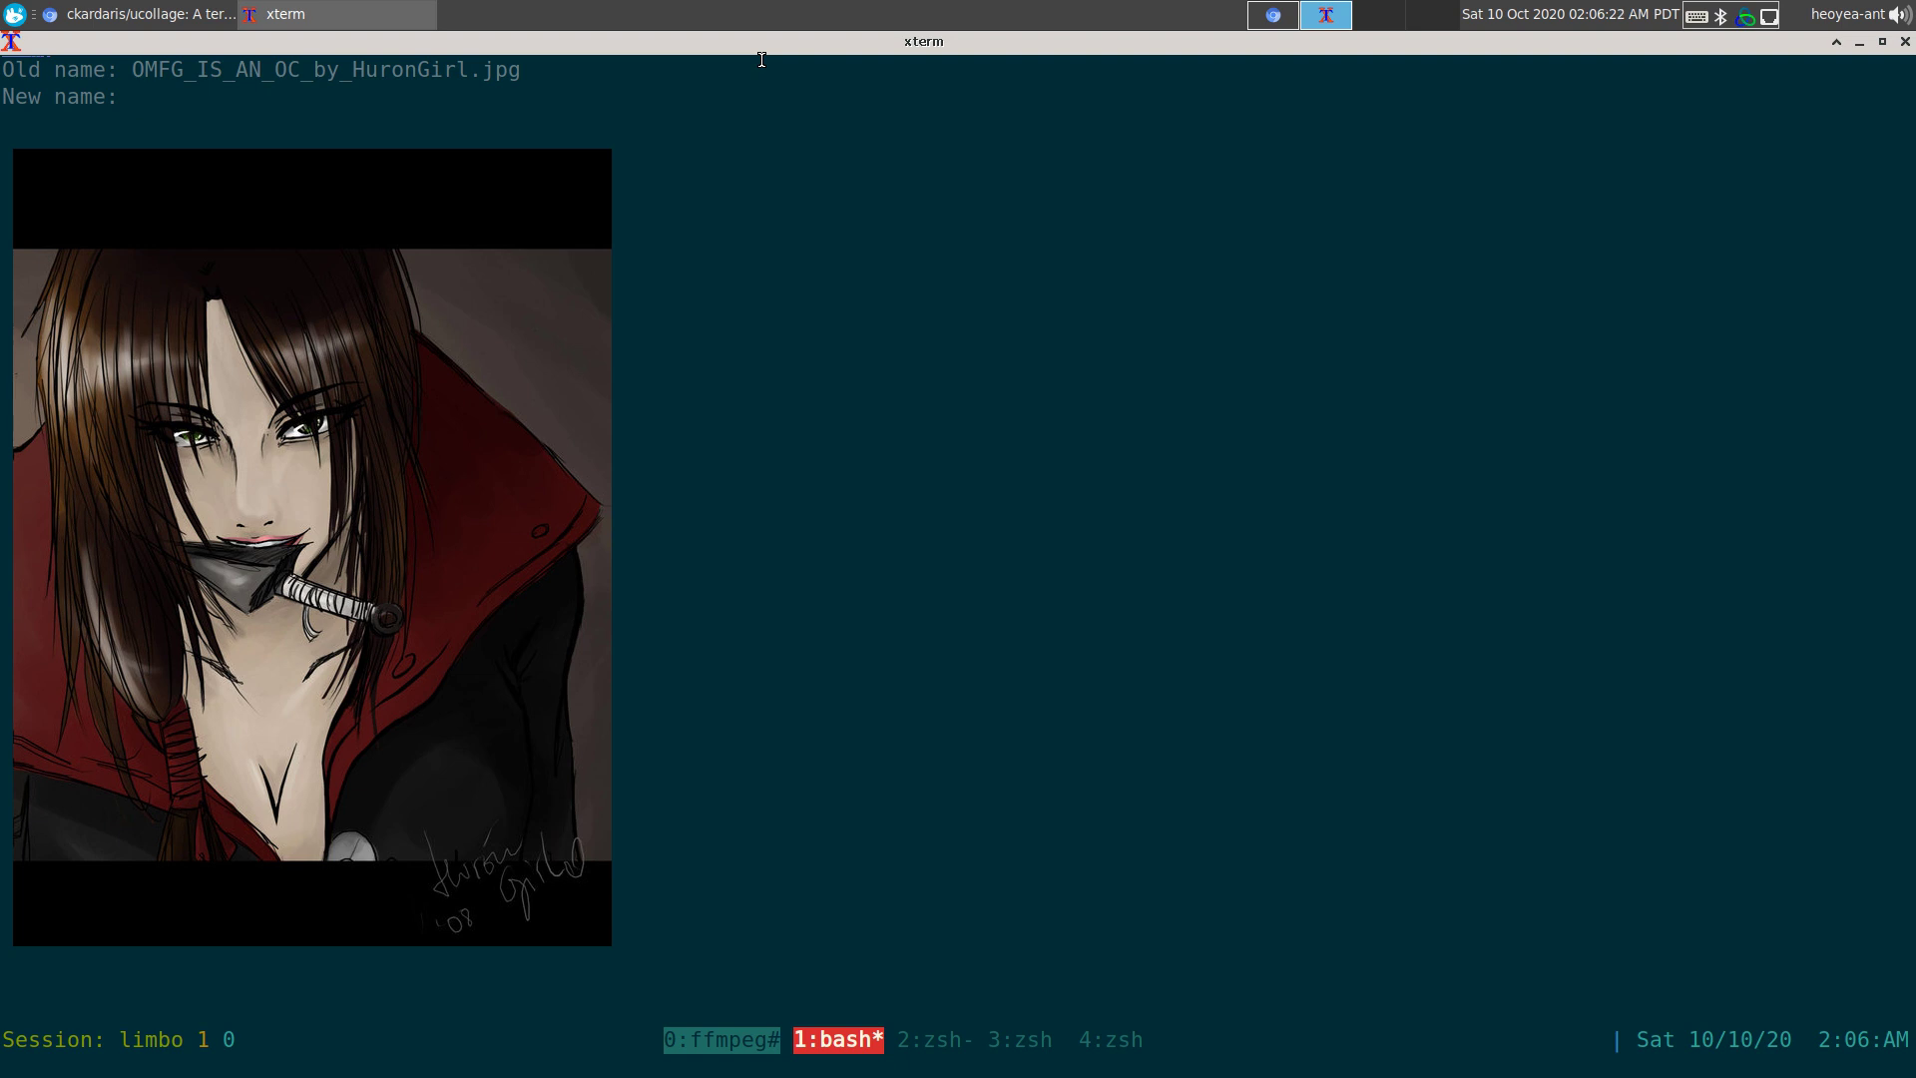
text(girl.jpg)
key(Return)
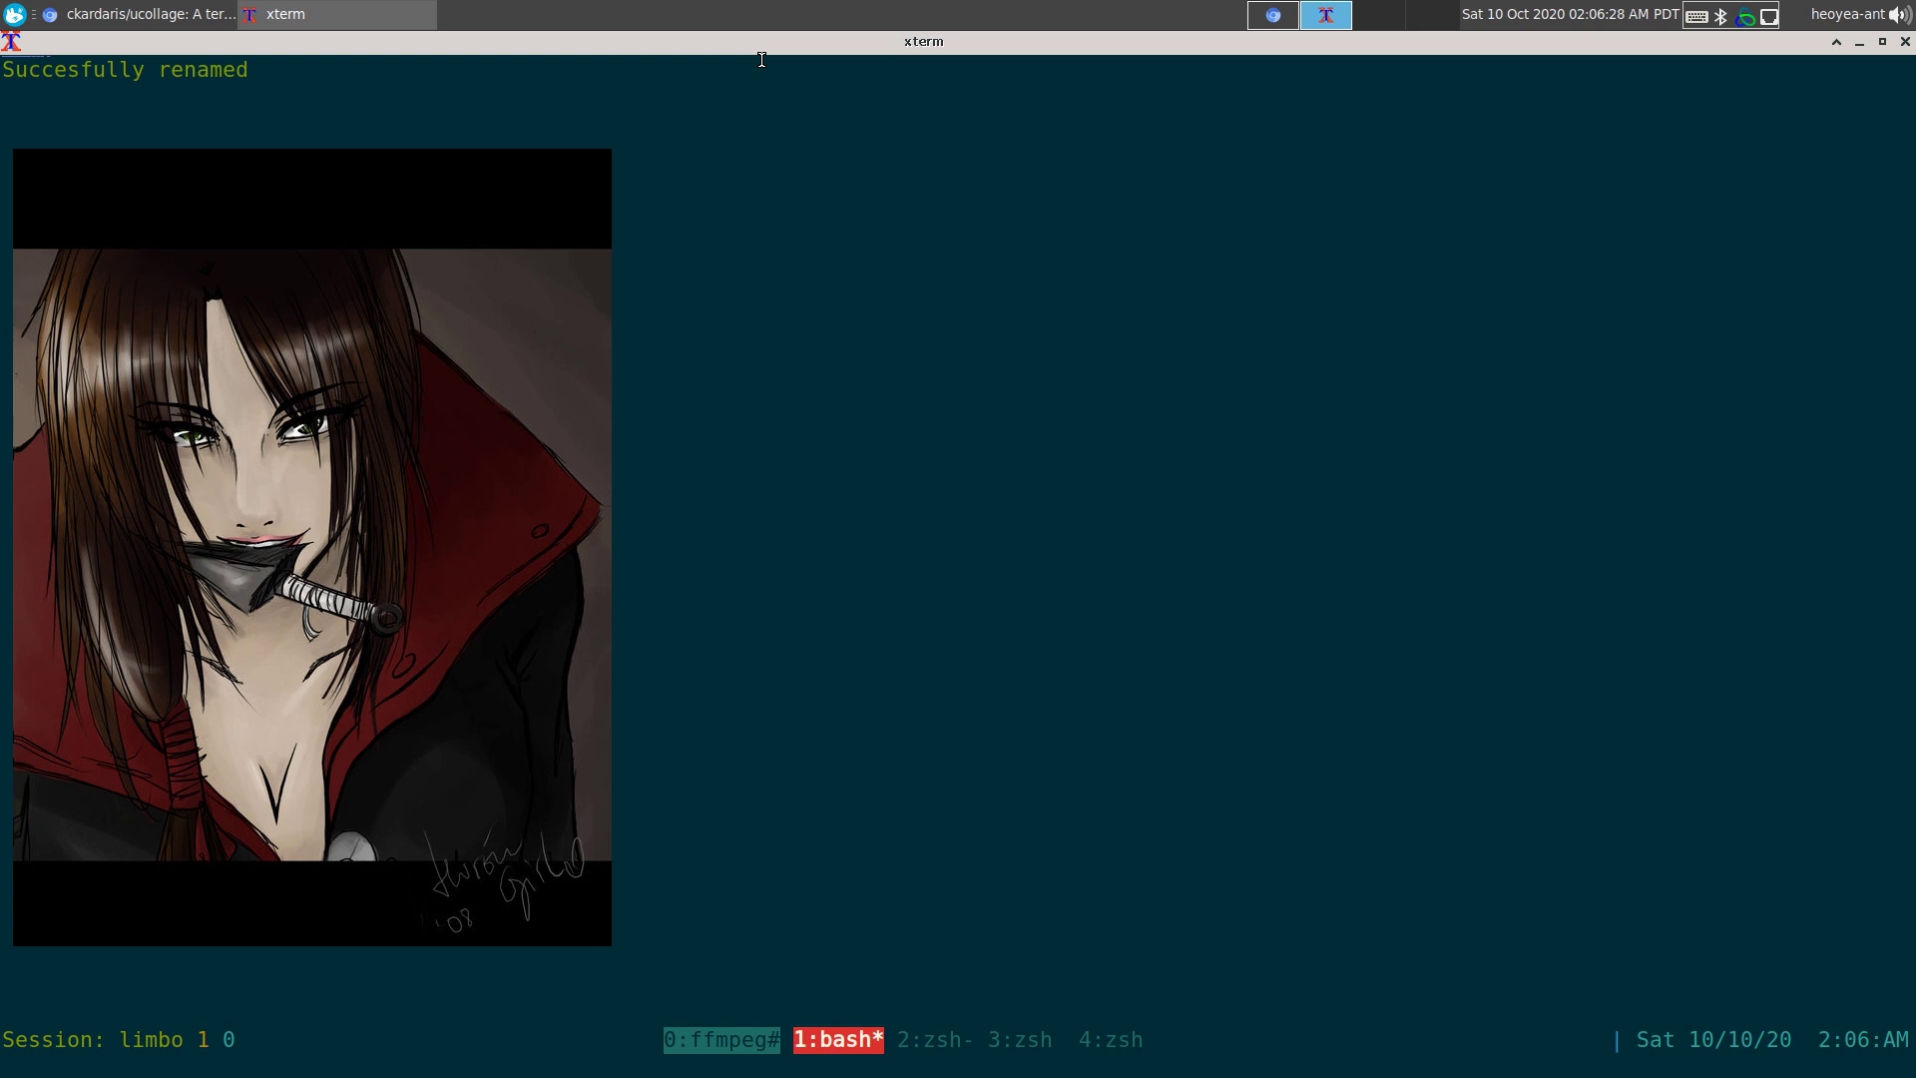
- Return to the grid, quit, and relaunch ucollage showing girl.jpg at position 2
key(m)
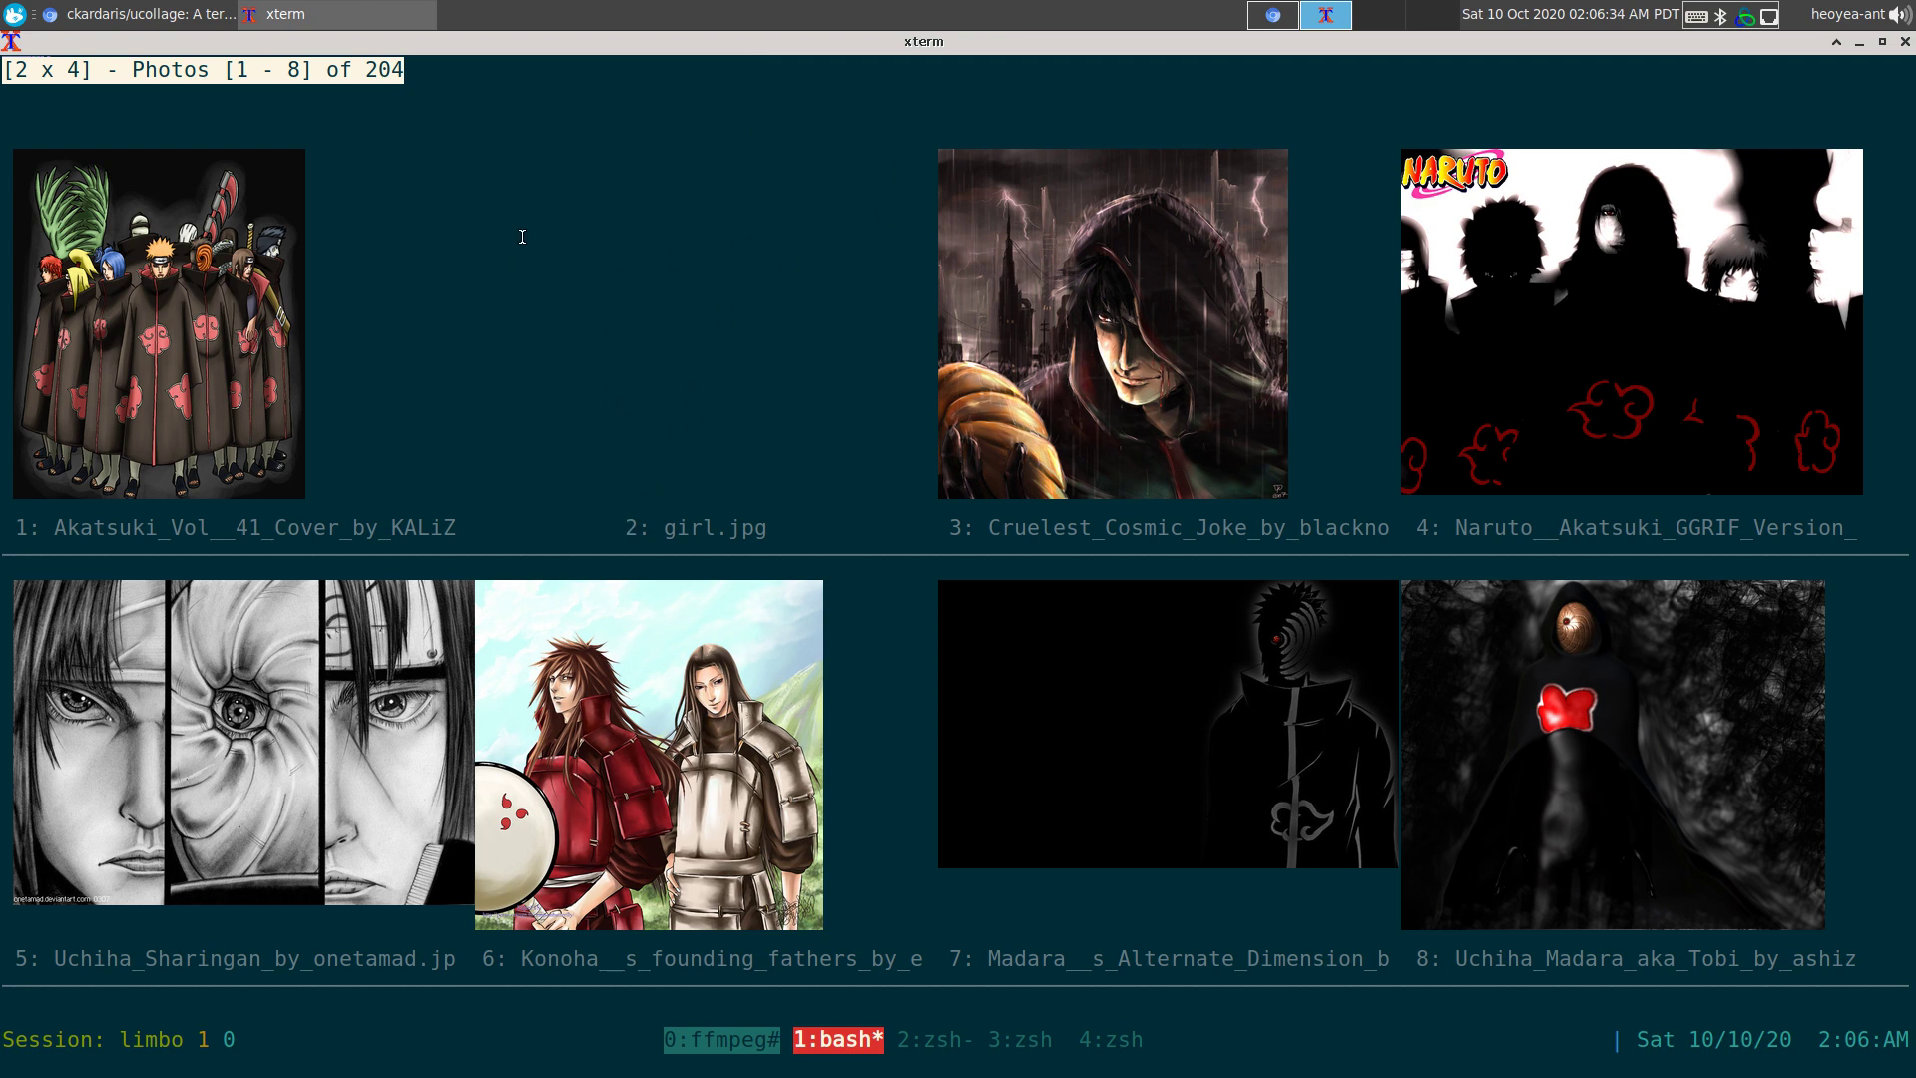
key(q)
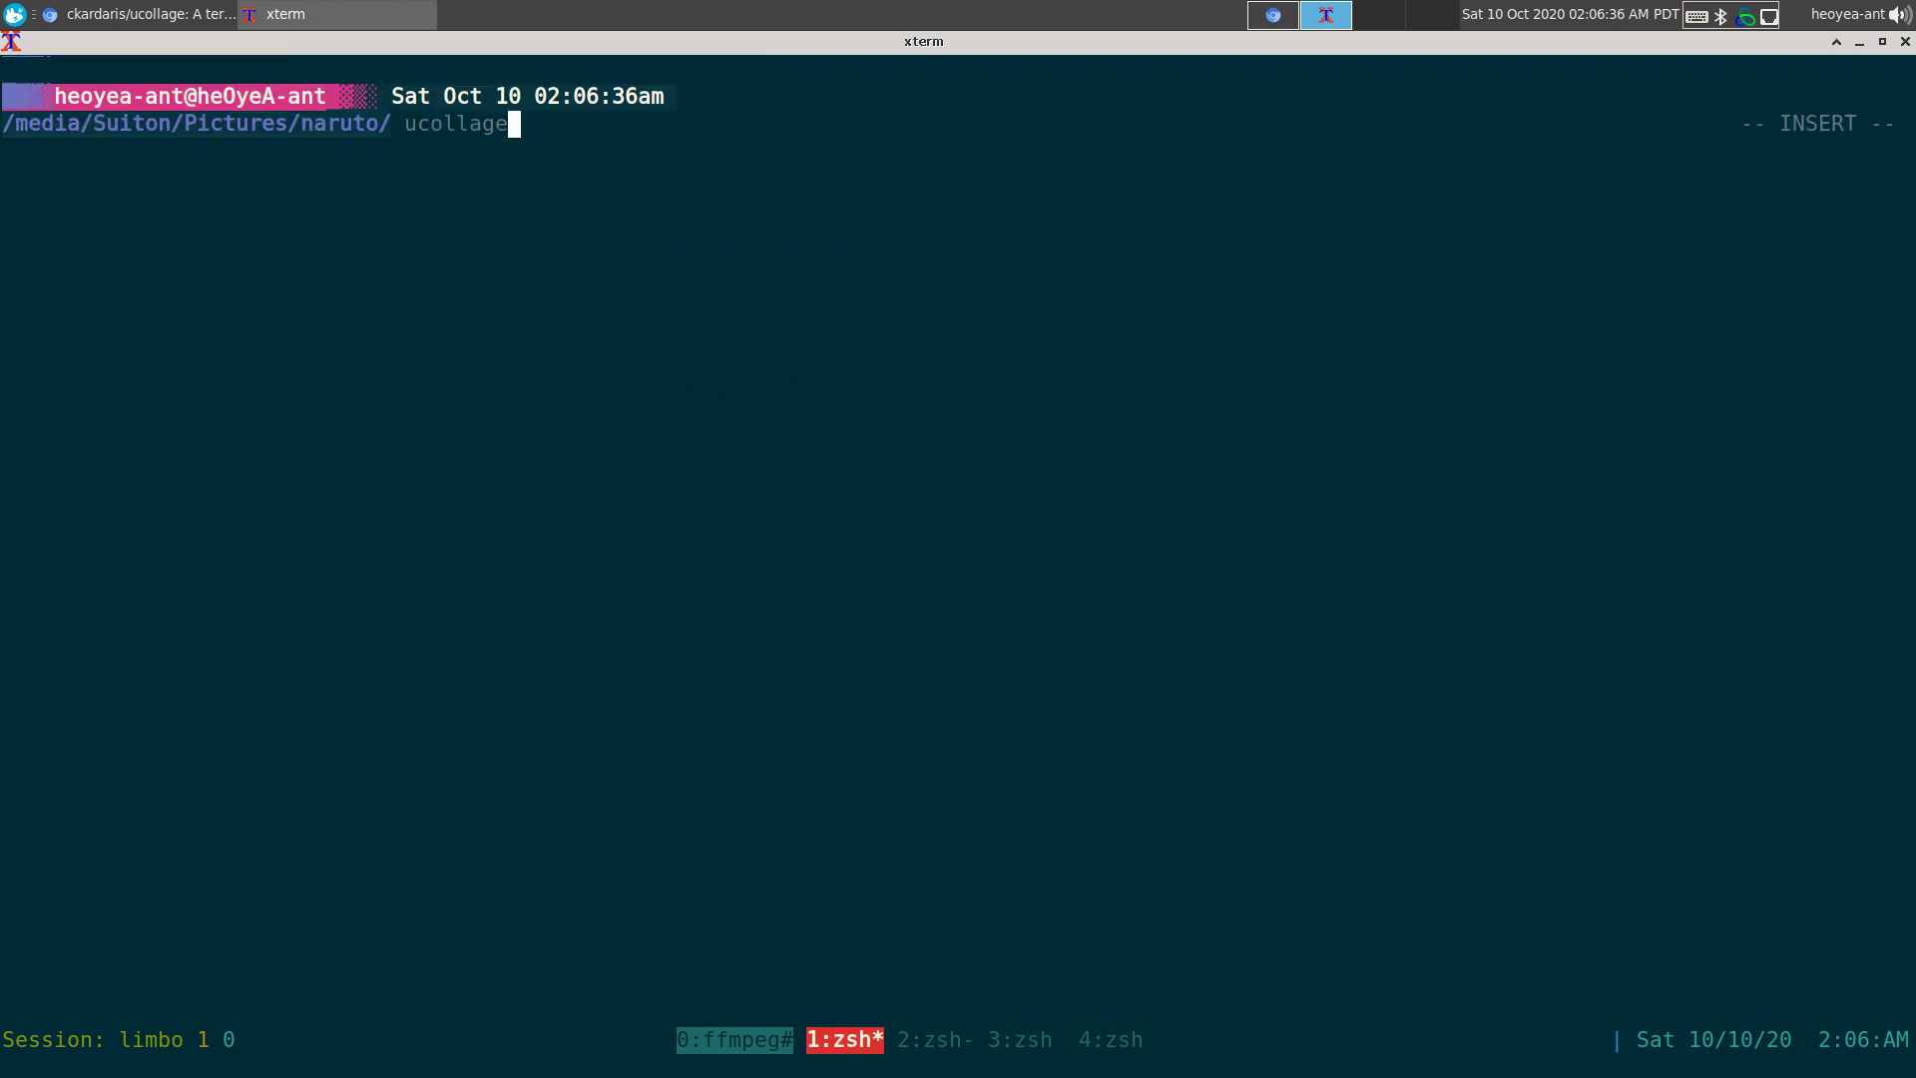
key(Return)
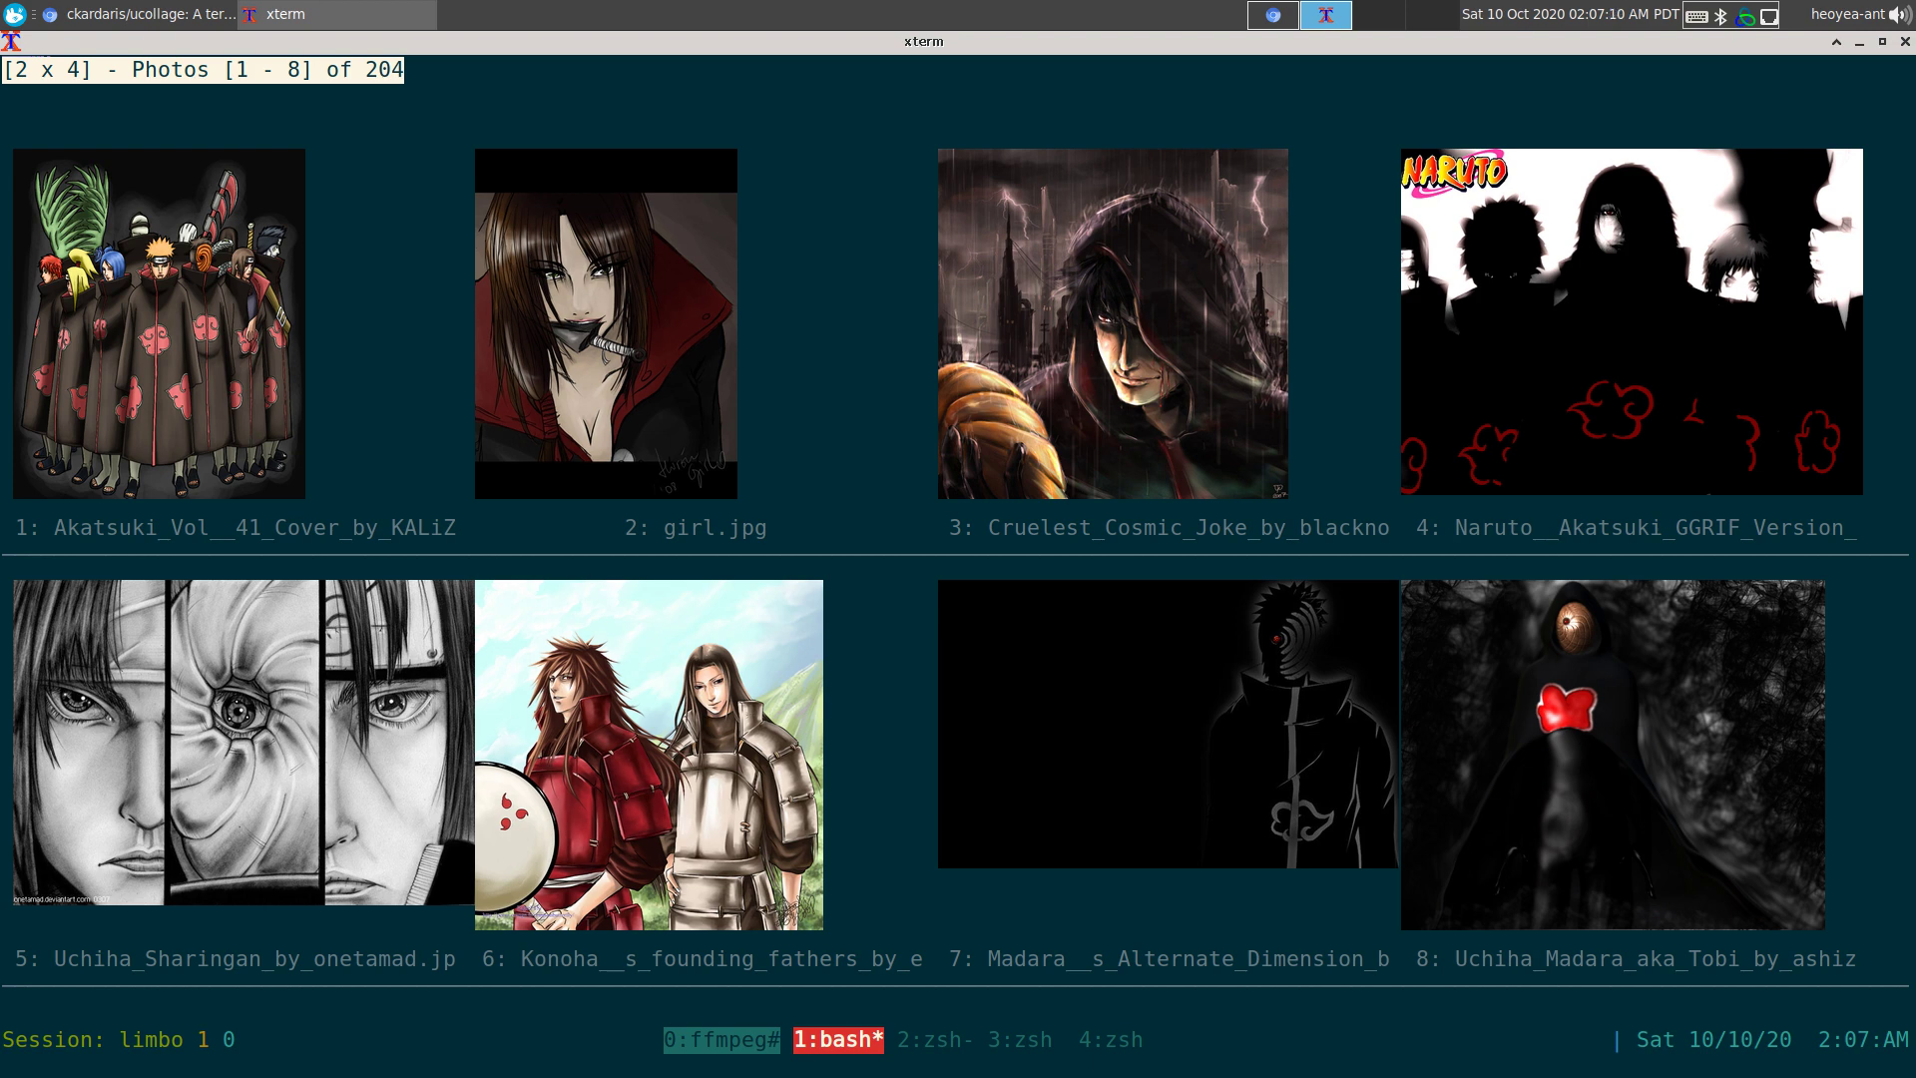
key(ctrl+b)
key(n)
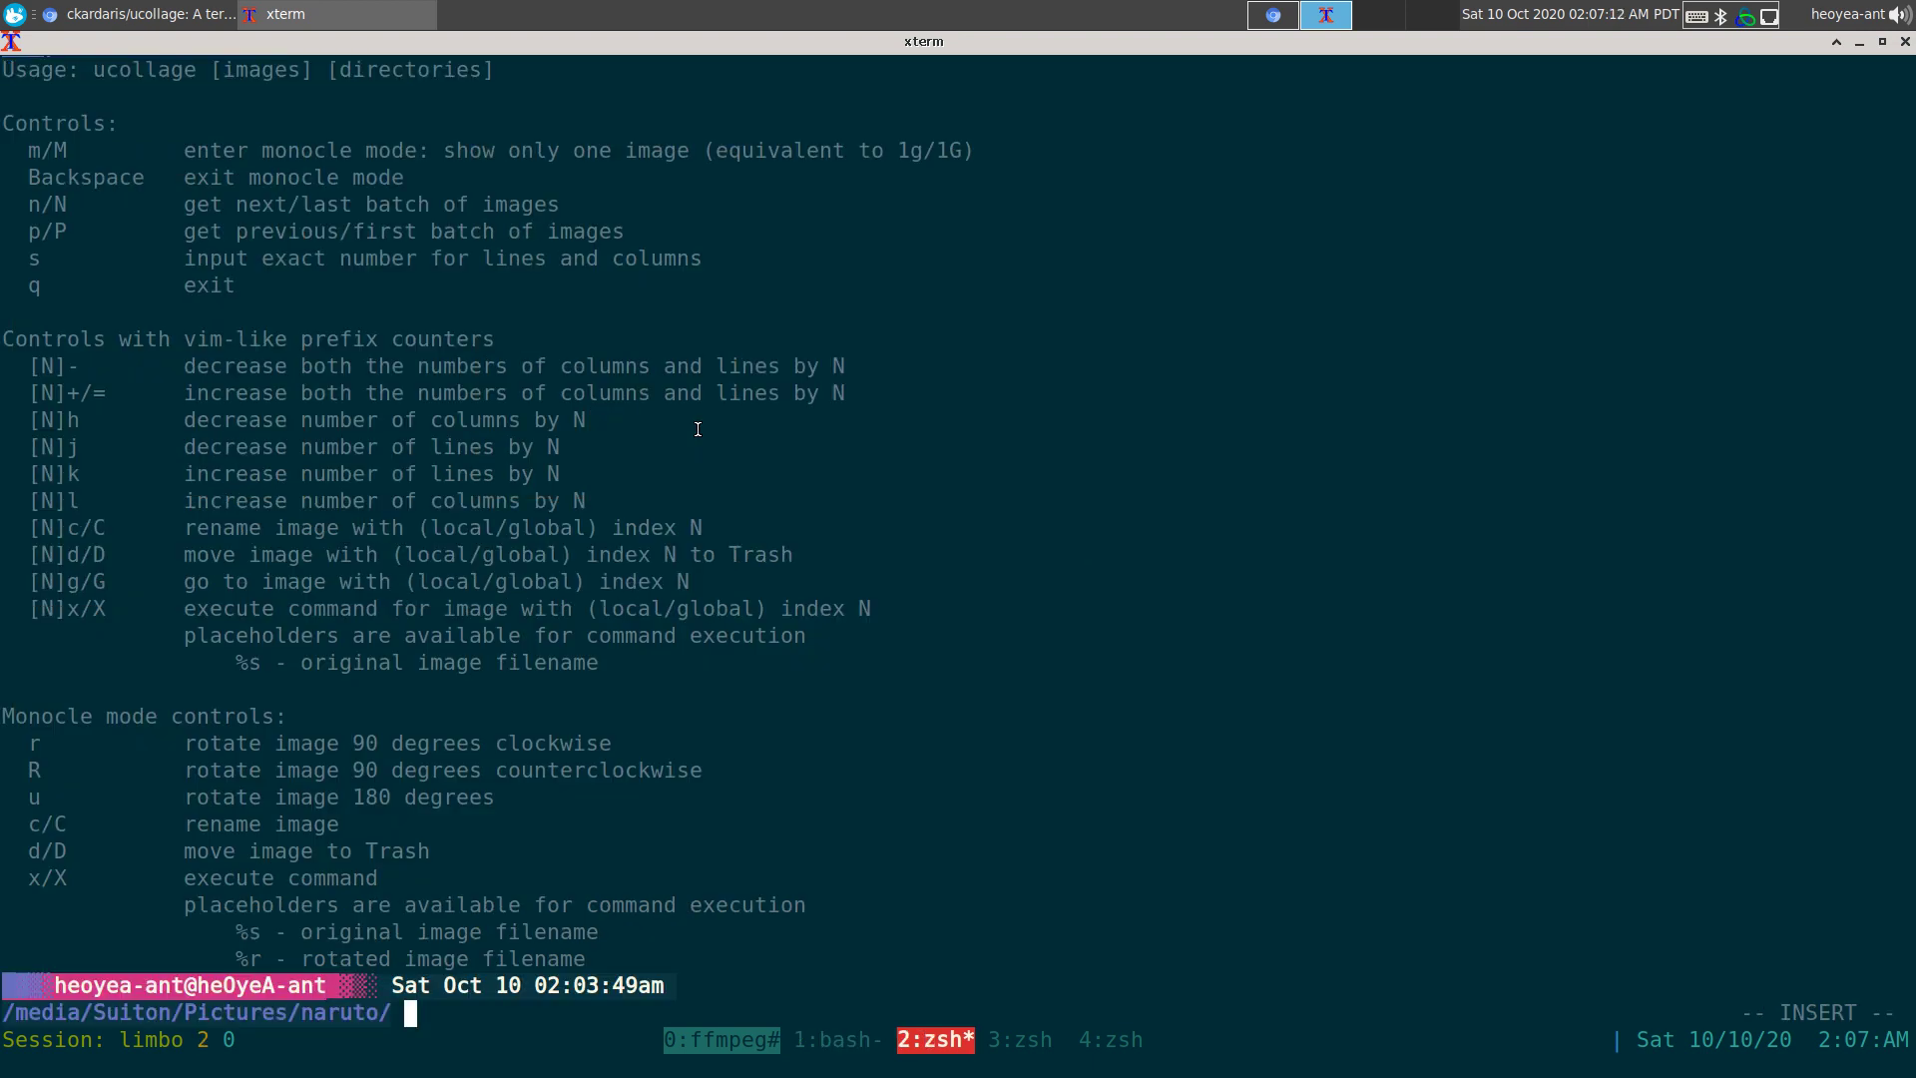
drag(42, 527, 470, 527)
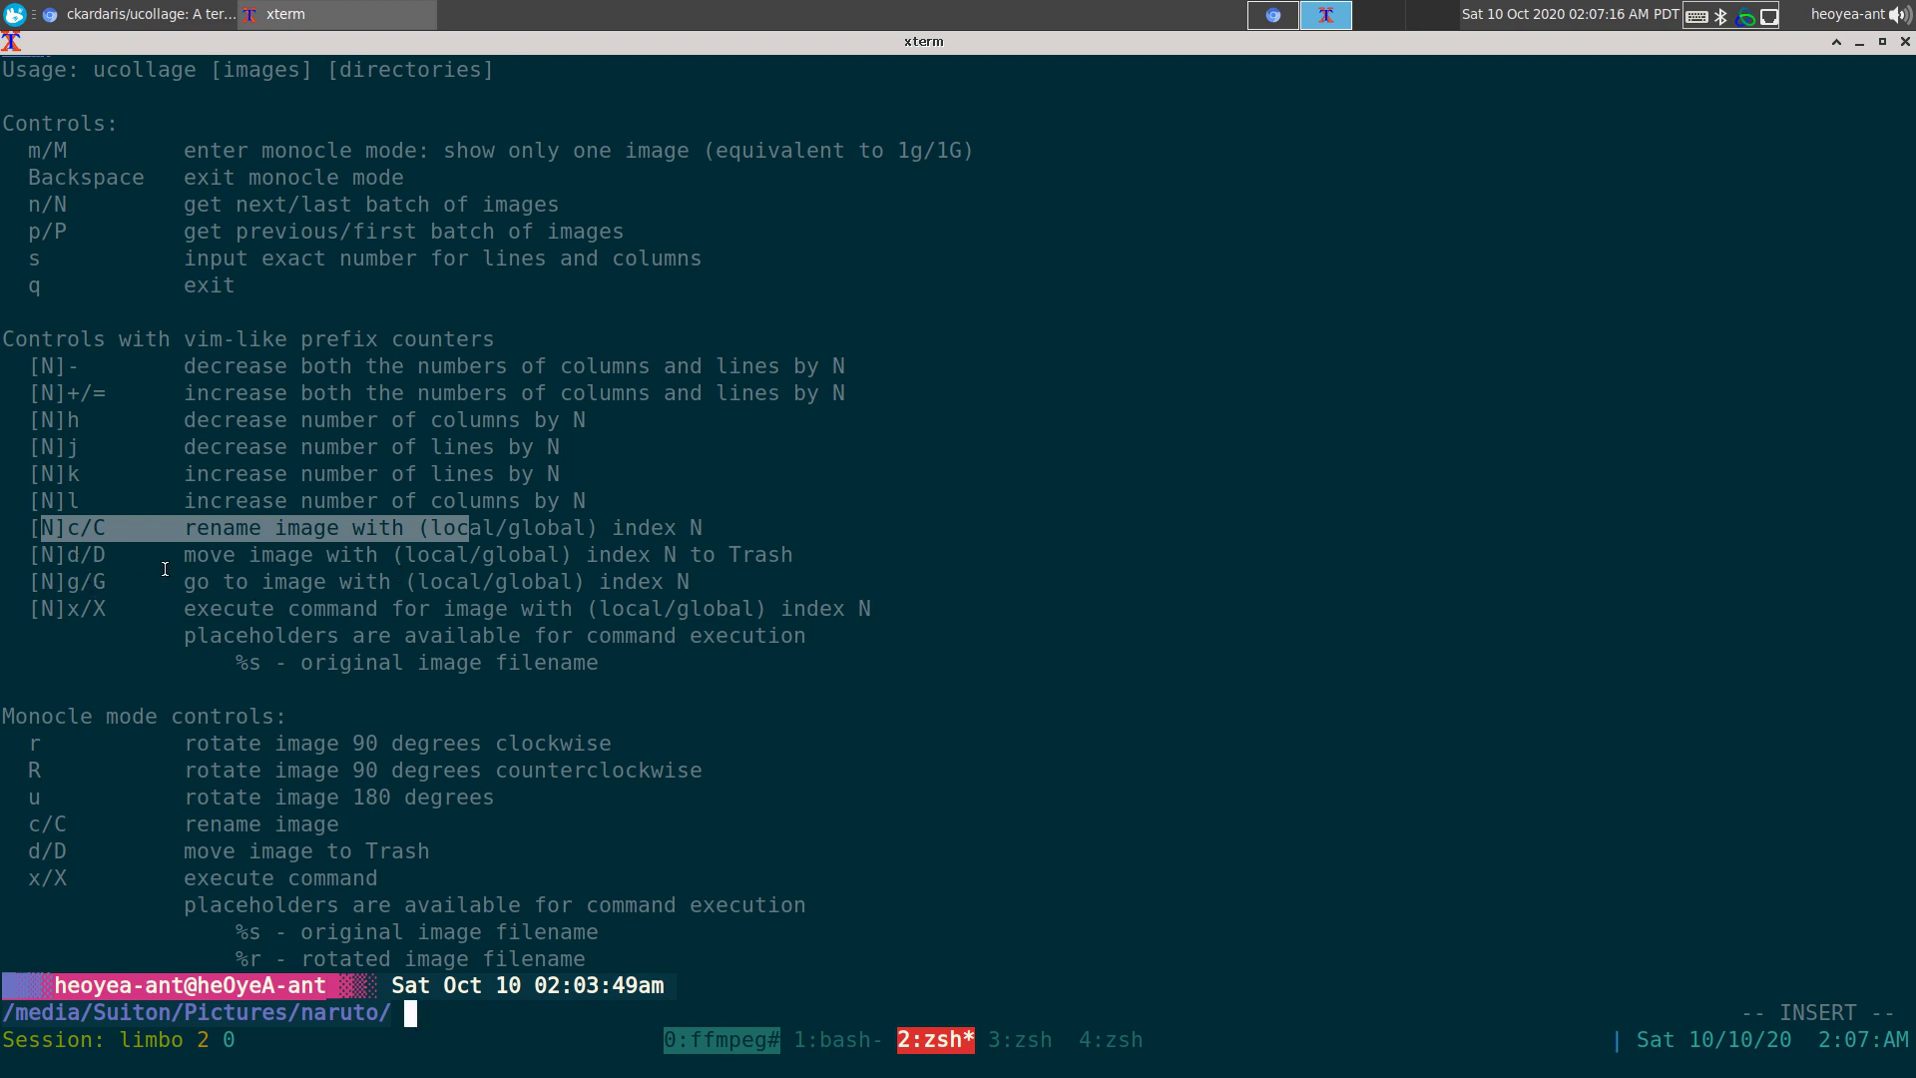
drag(208, 555, 689, 555)
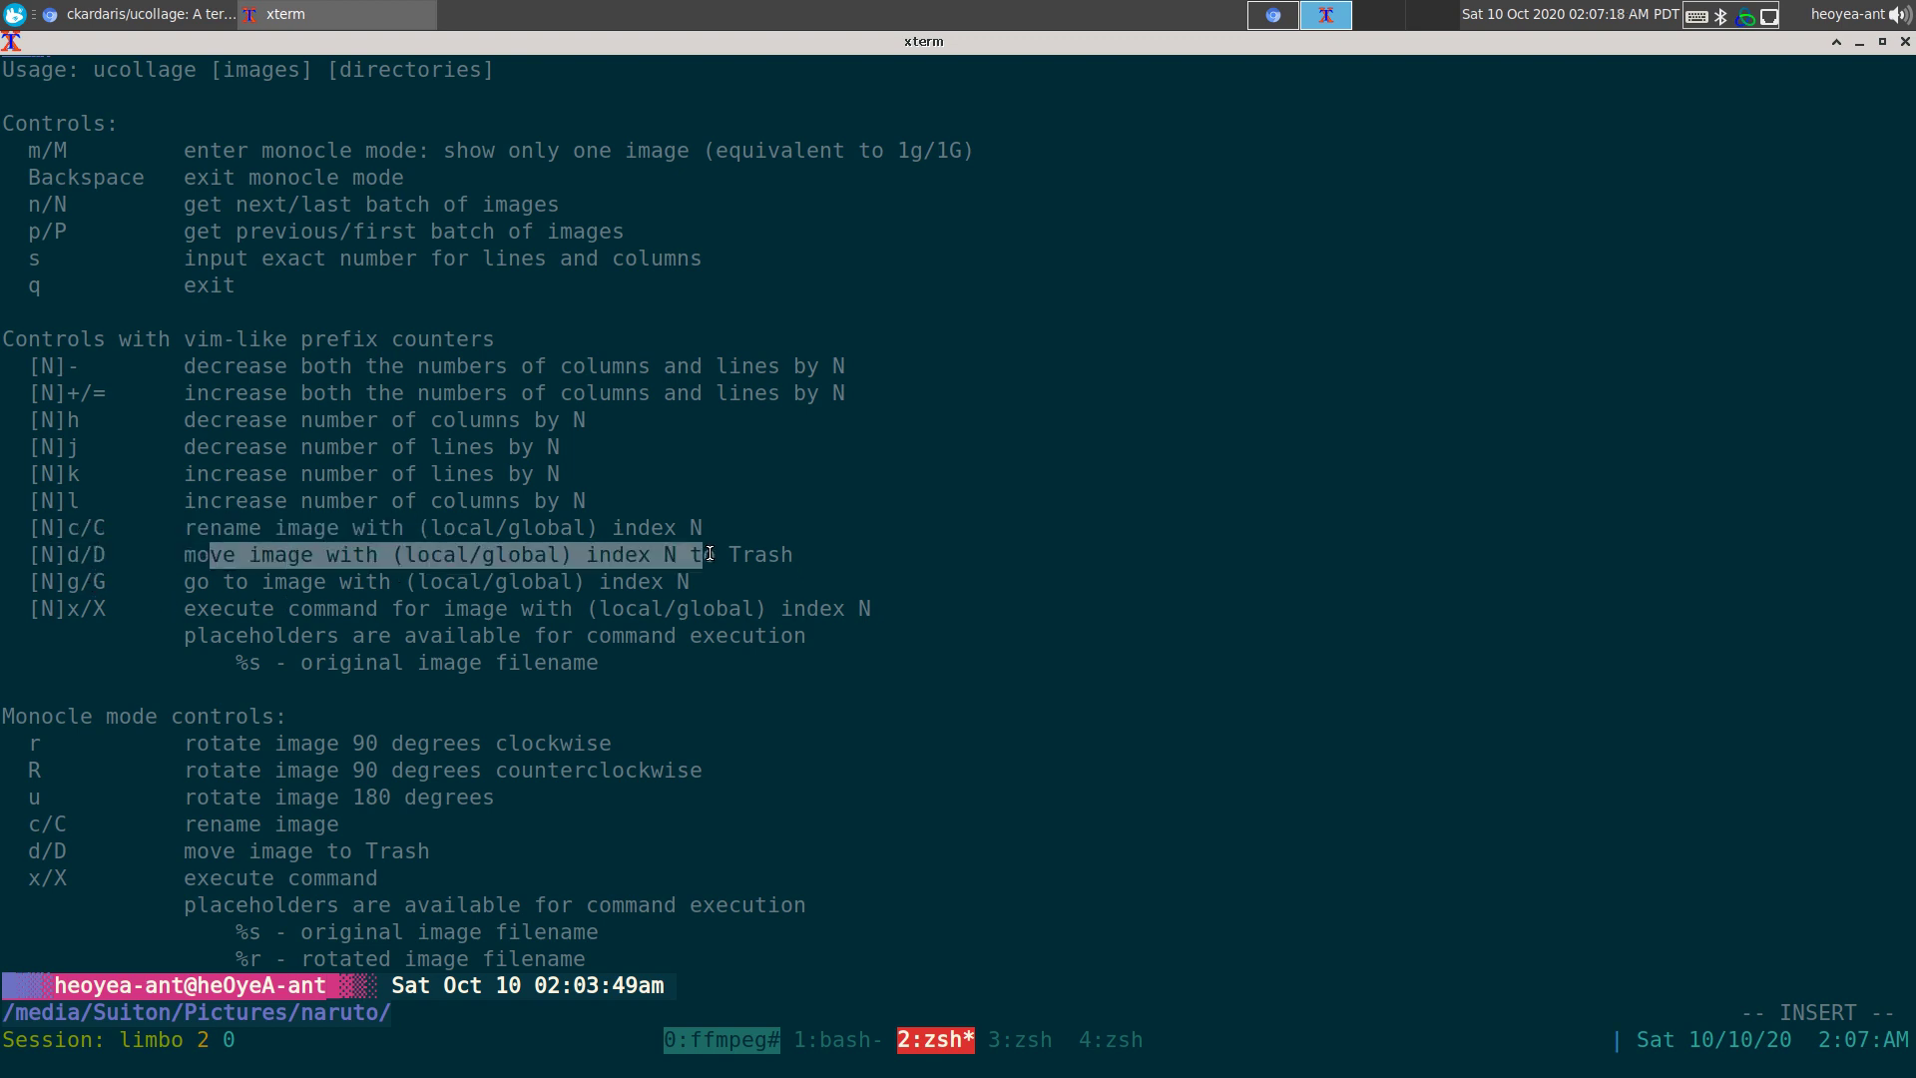
click(699, 563)
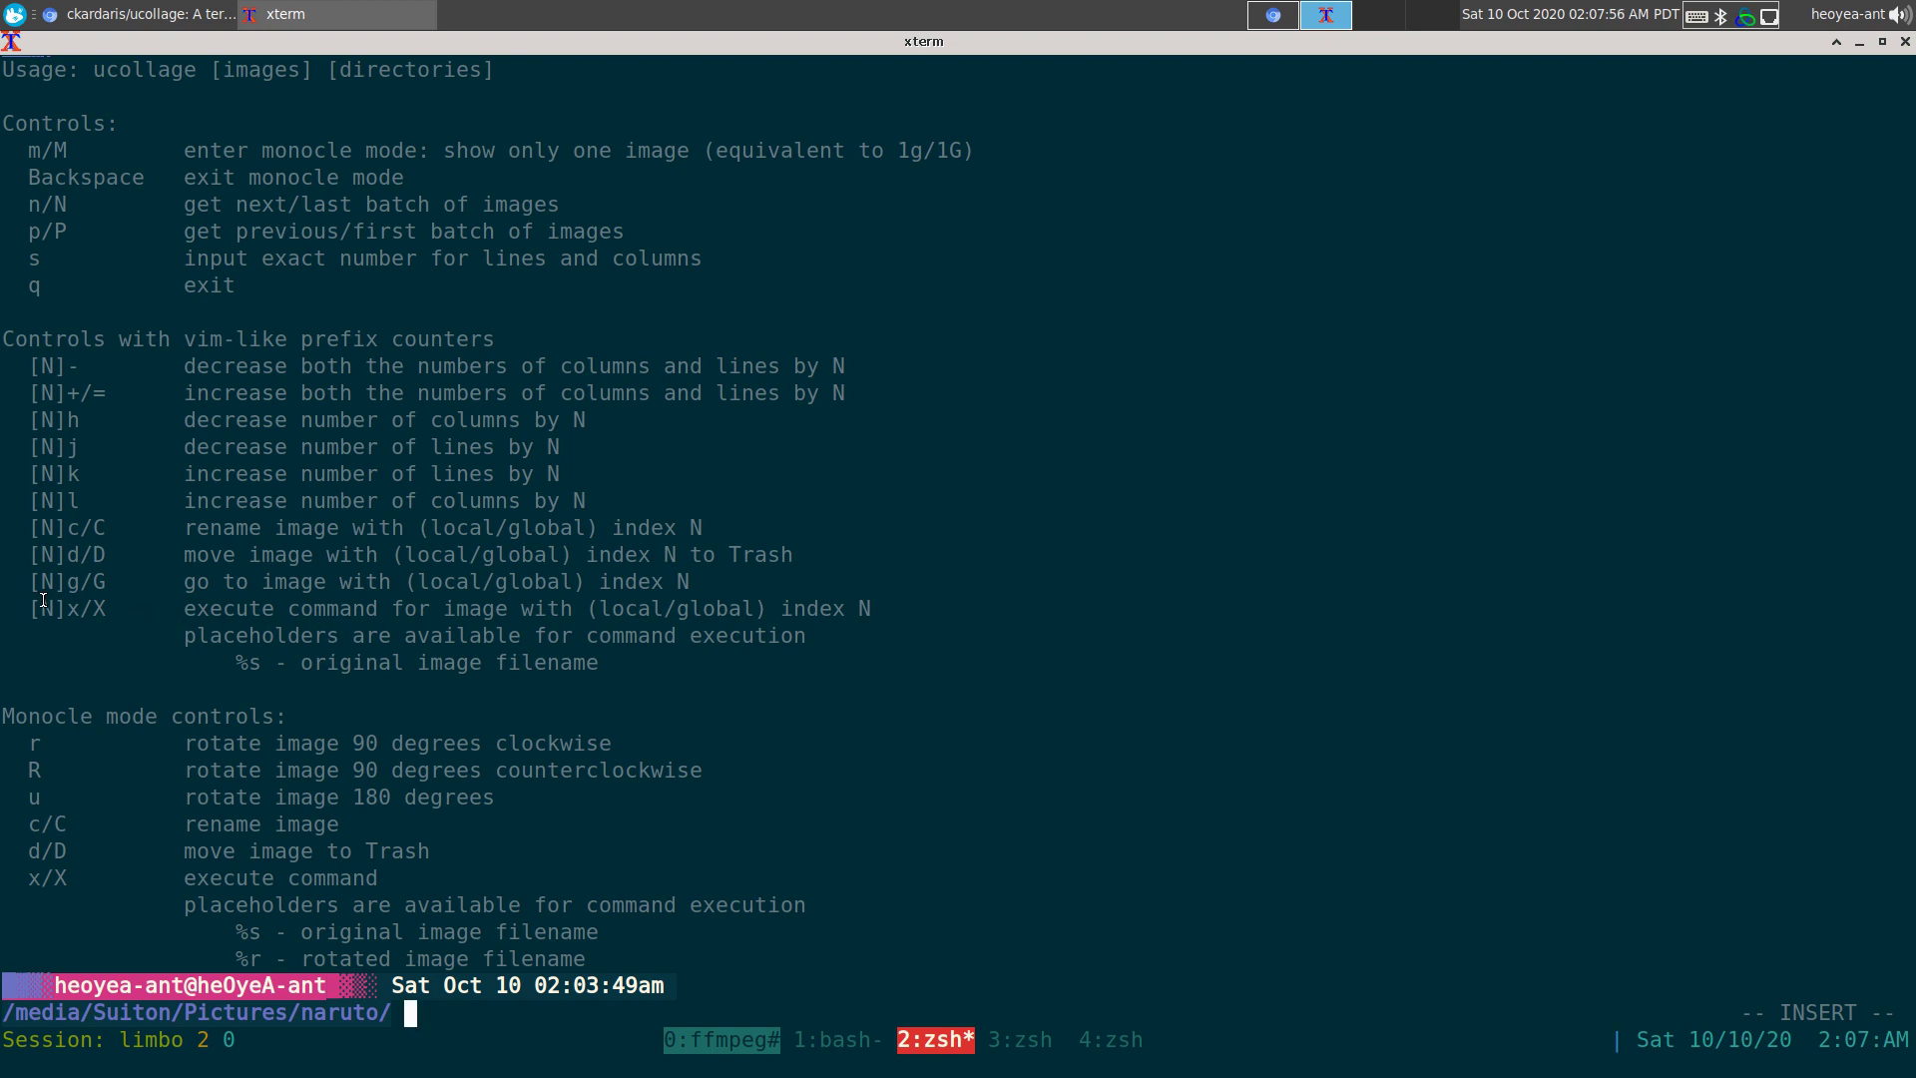
drag(43, 586, 446, 587)
- In the torrent folder window, list files and launch ucollage, declining to expand Extras
key(ctrl+b)
key(n)
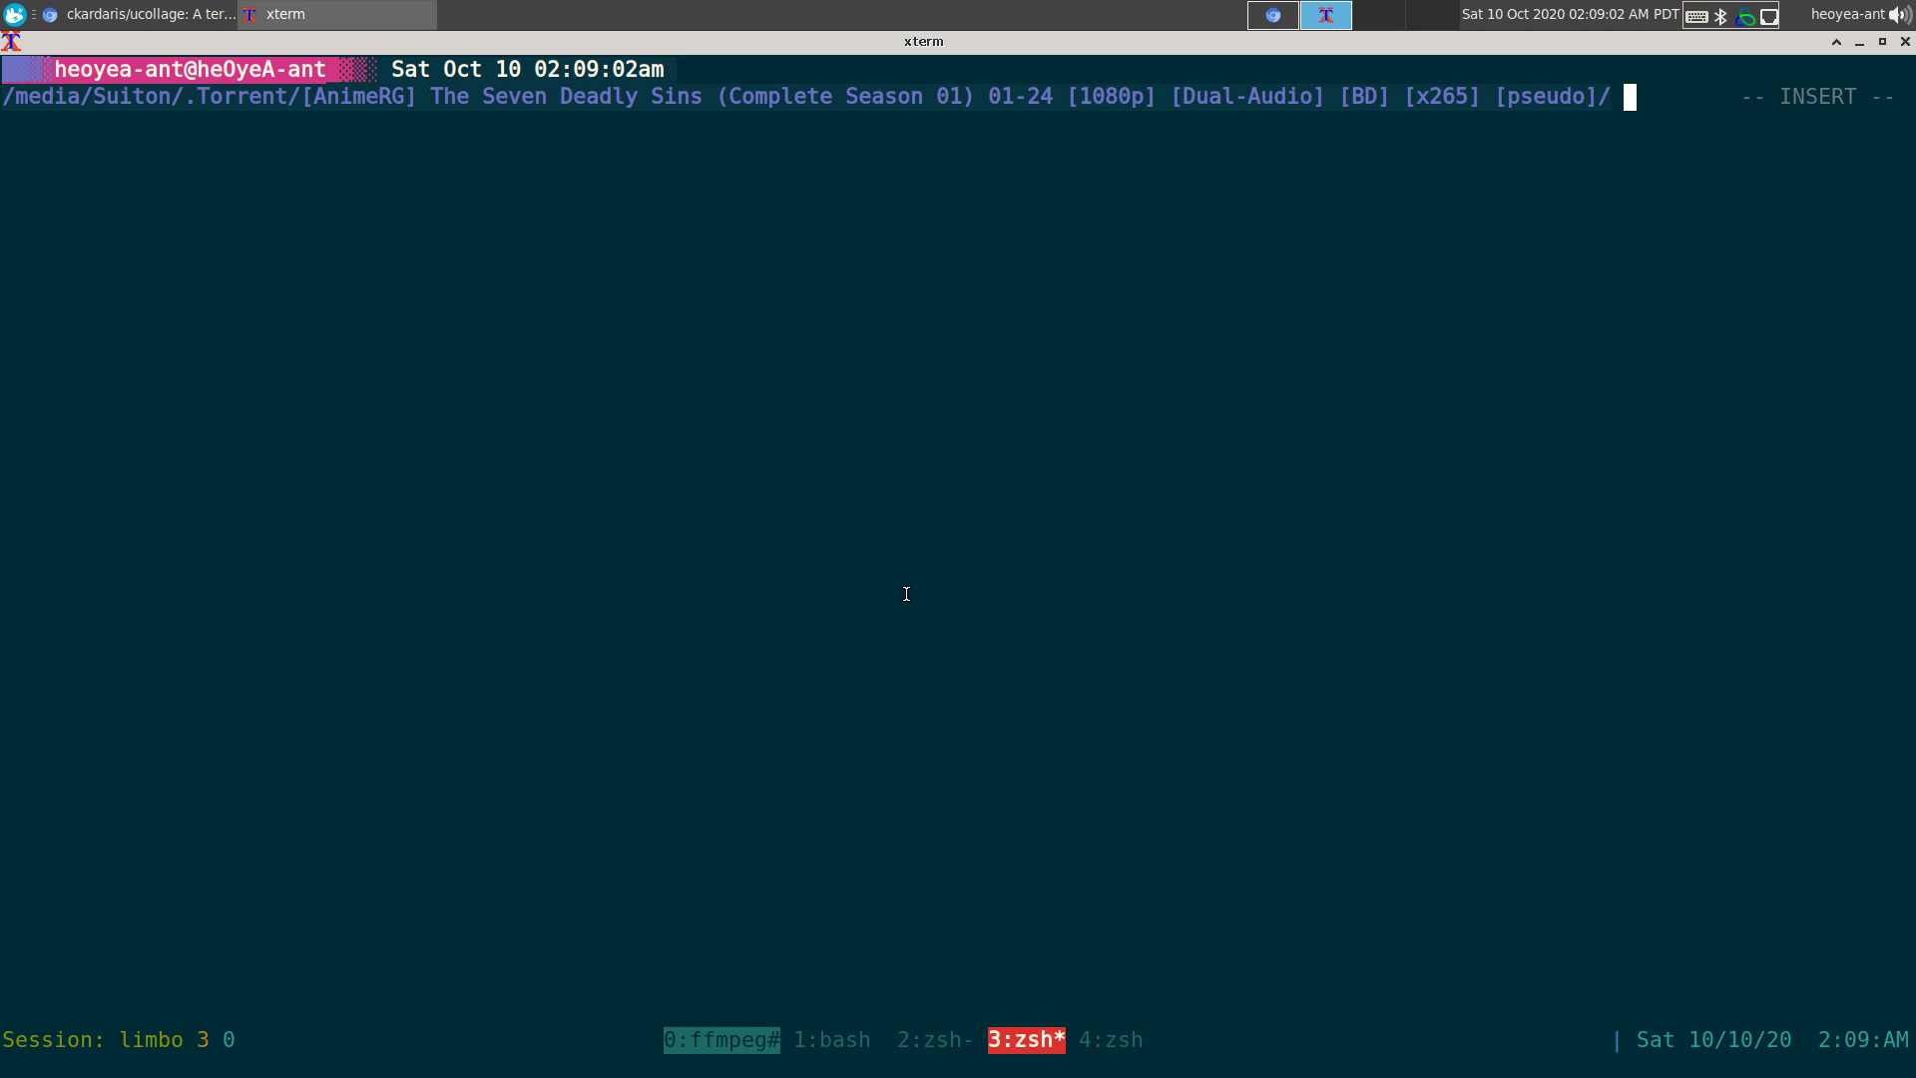
text(ls)
key(Return)
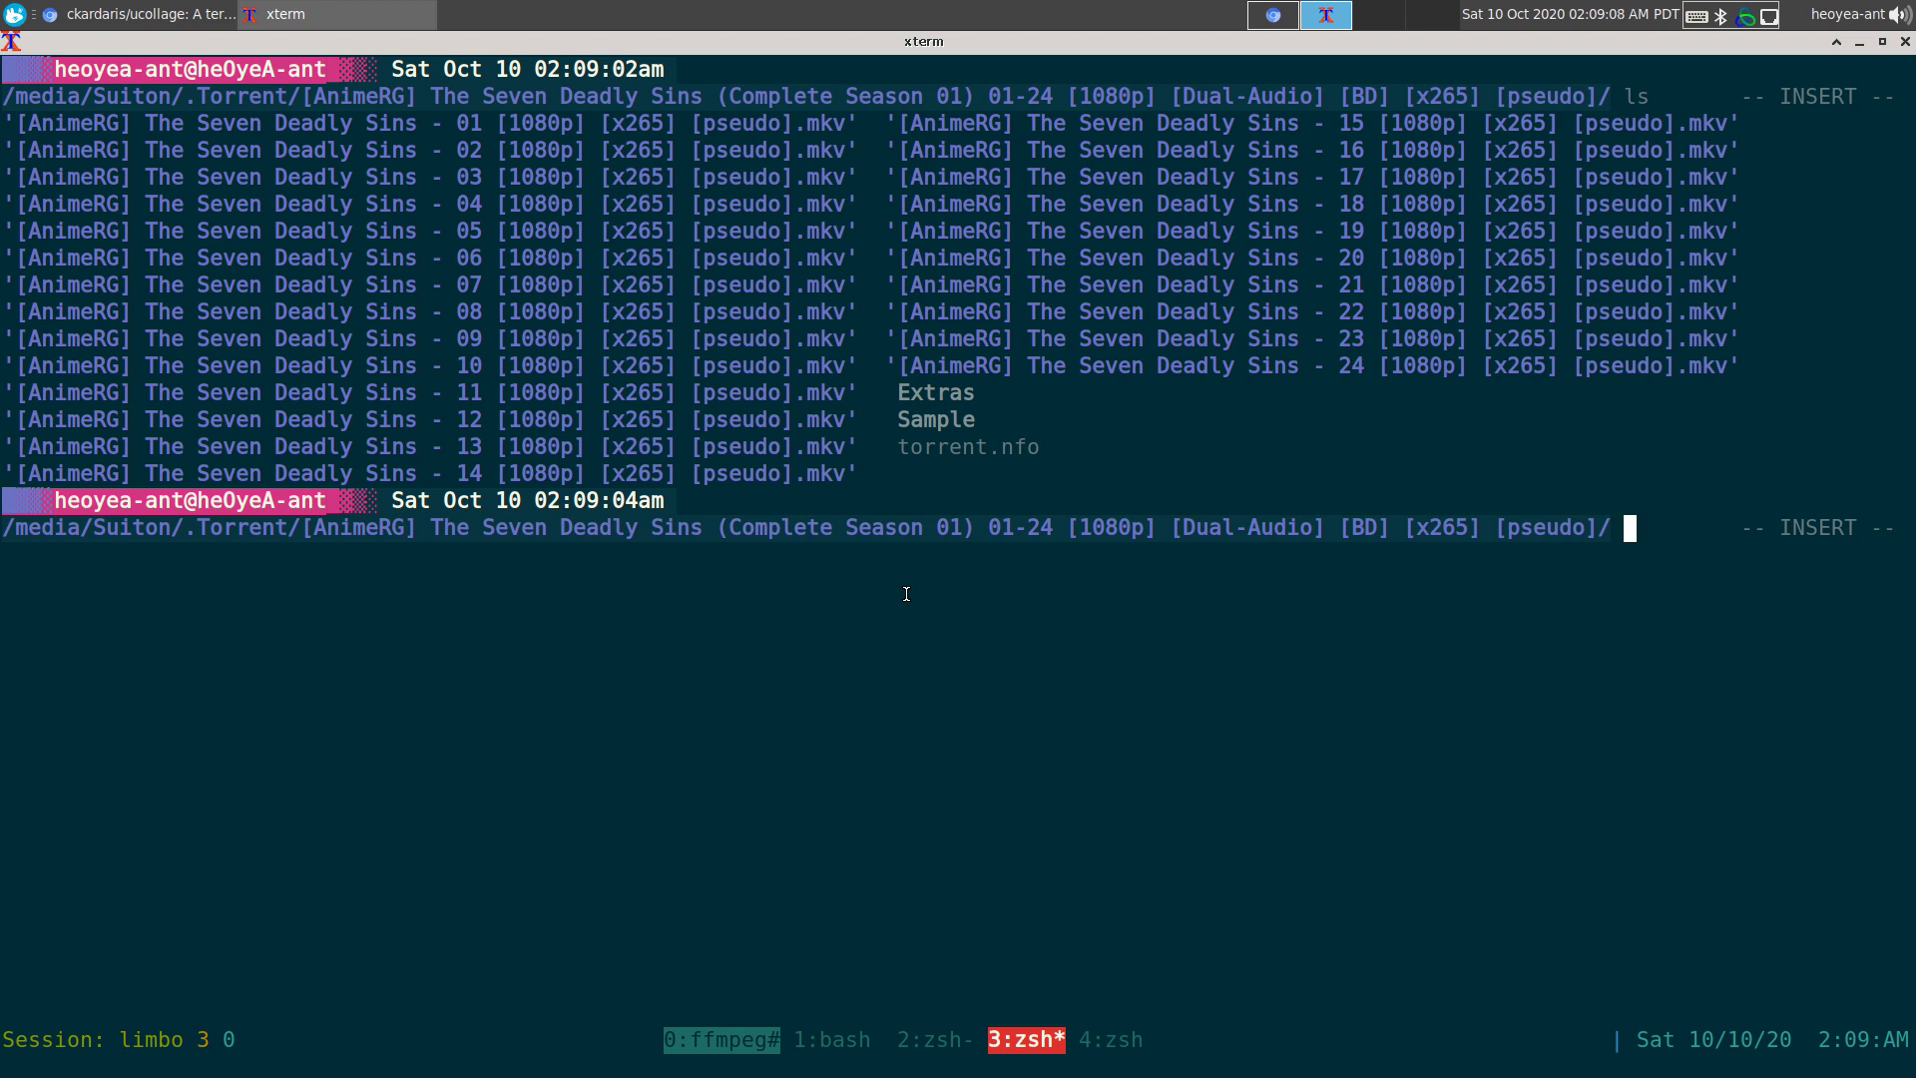
text(ucollage)
key(Return)
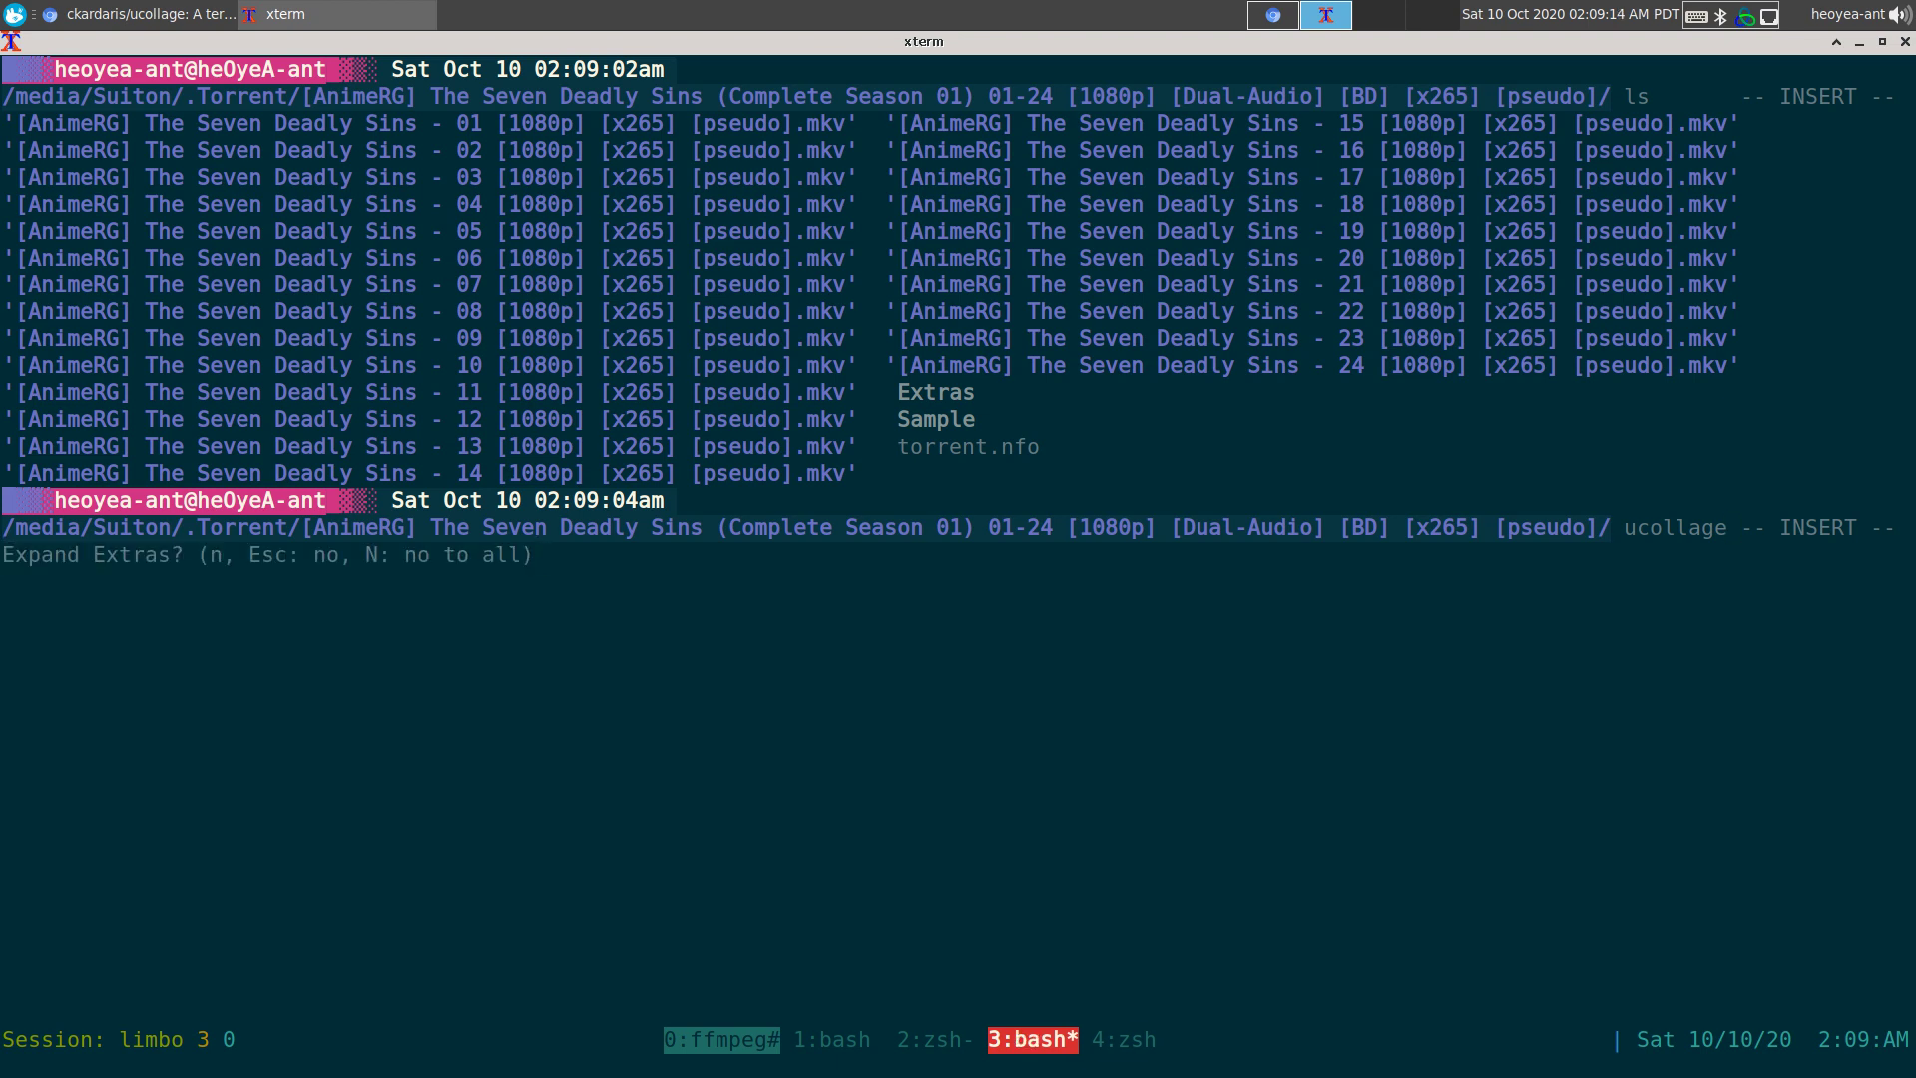
key(shift+n)
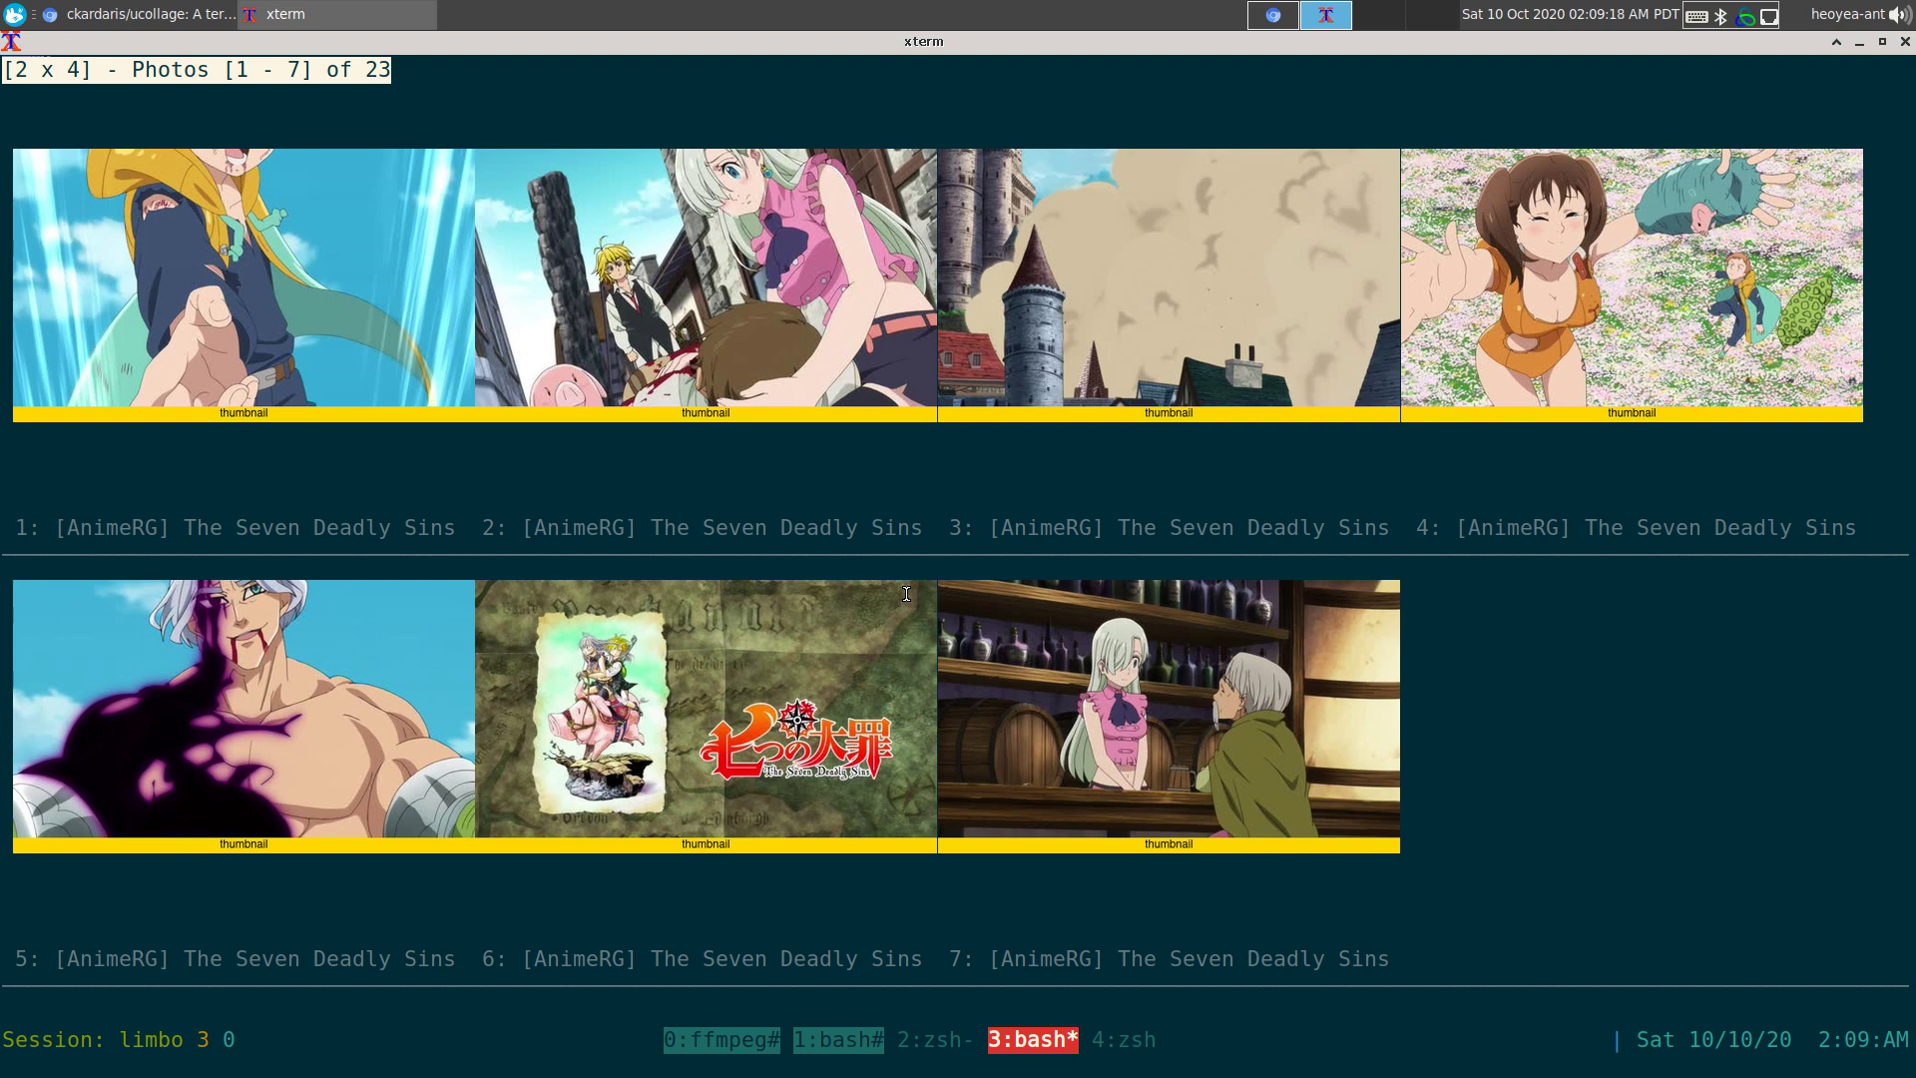
- Page from the first batch through photos 8–15 to the final episodes 16–23 of 23
key(p)
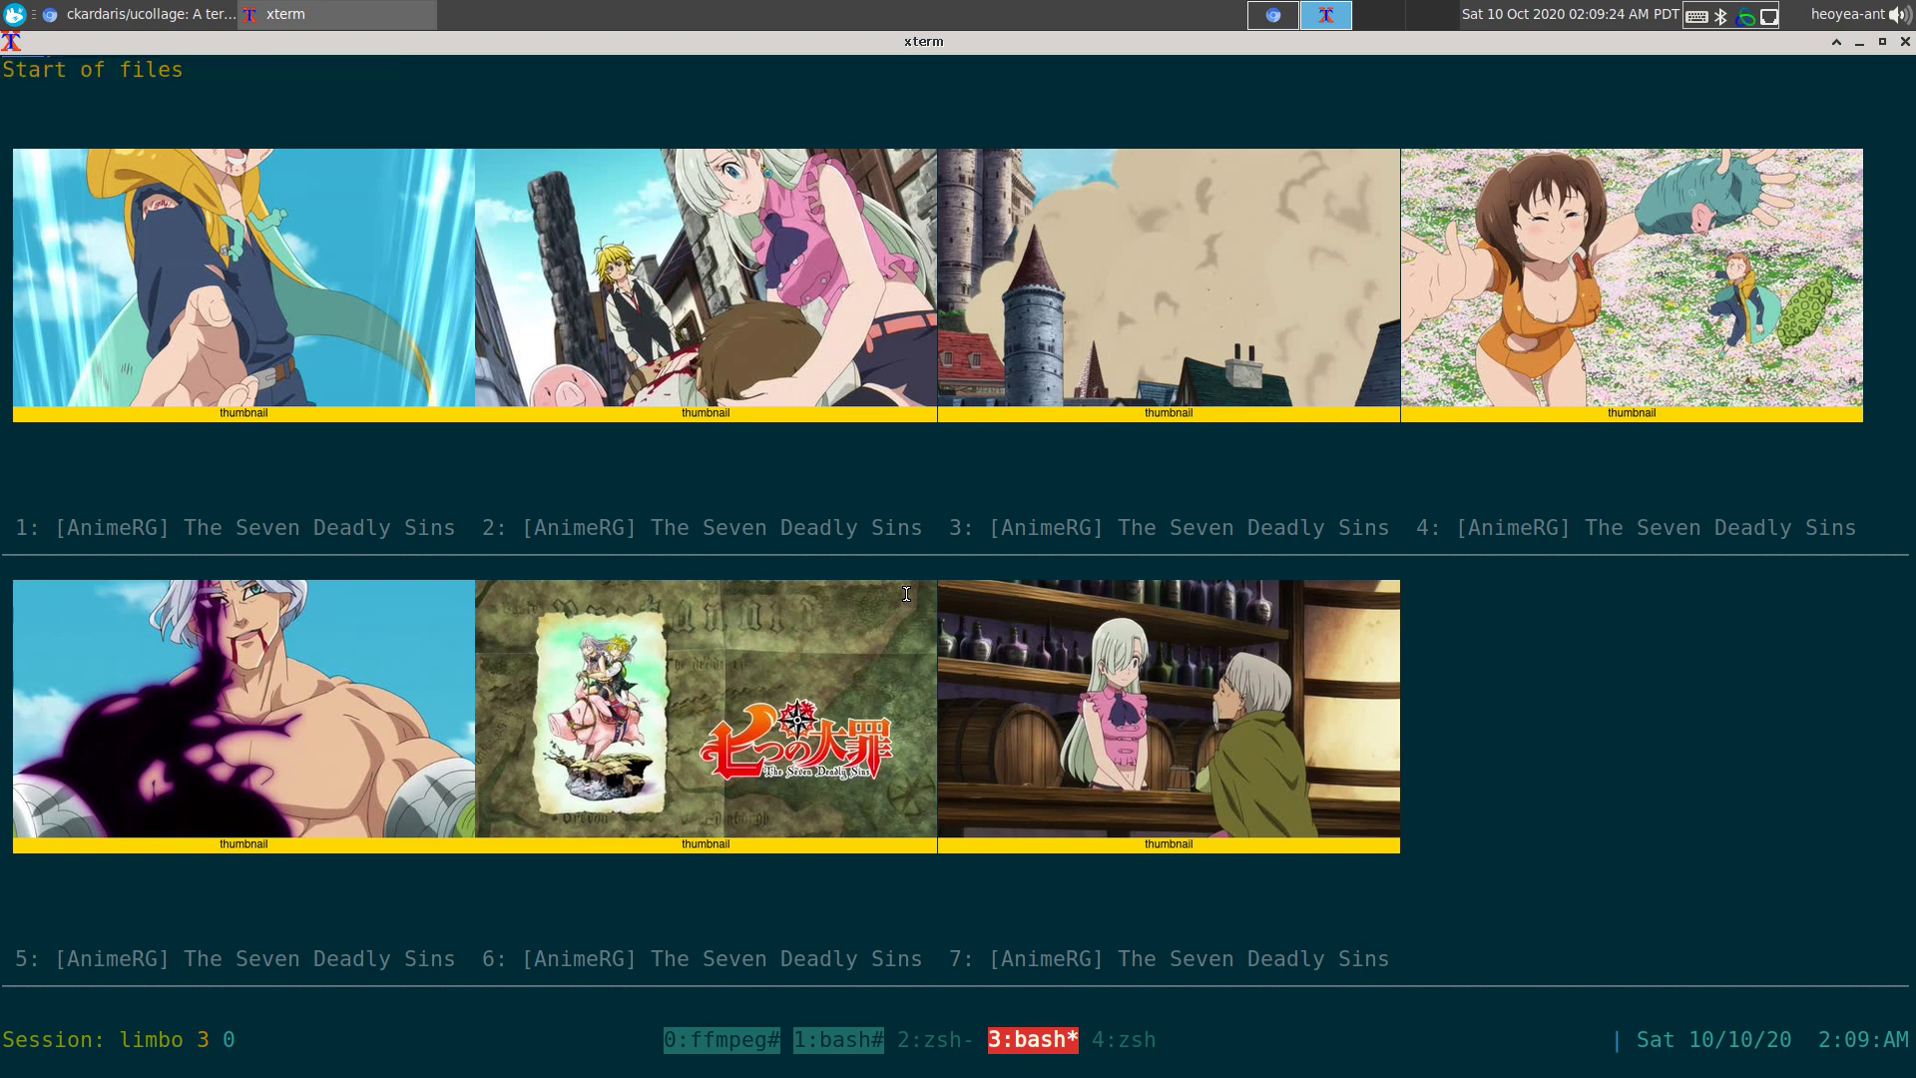
key(n)
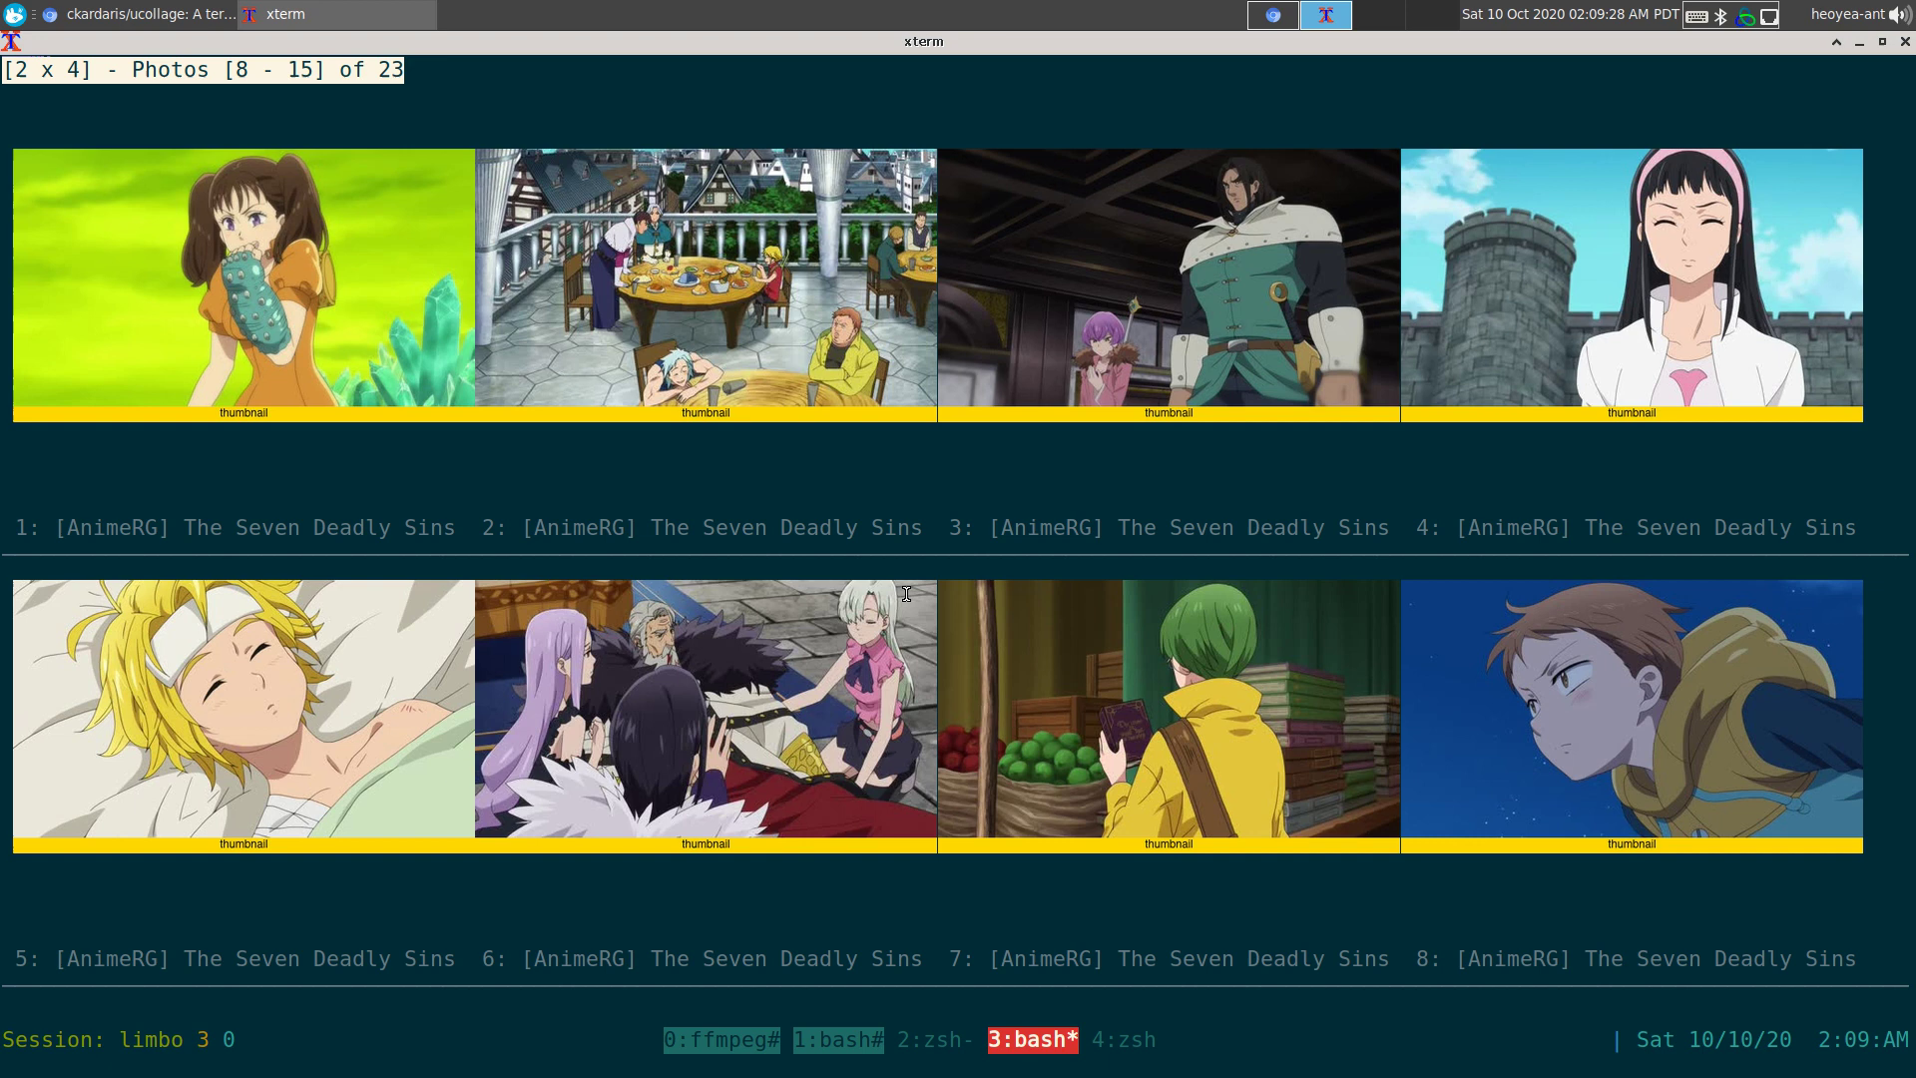
key(n)
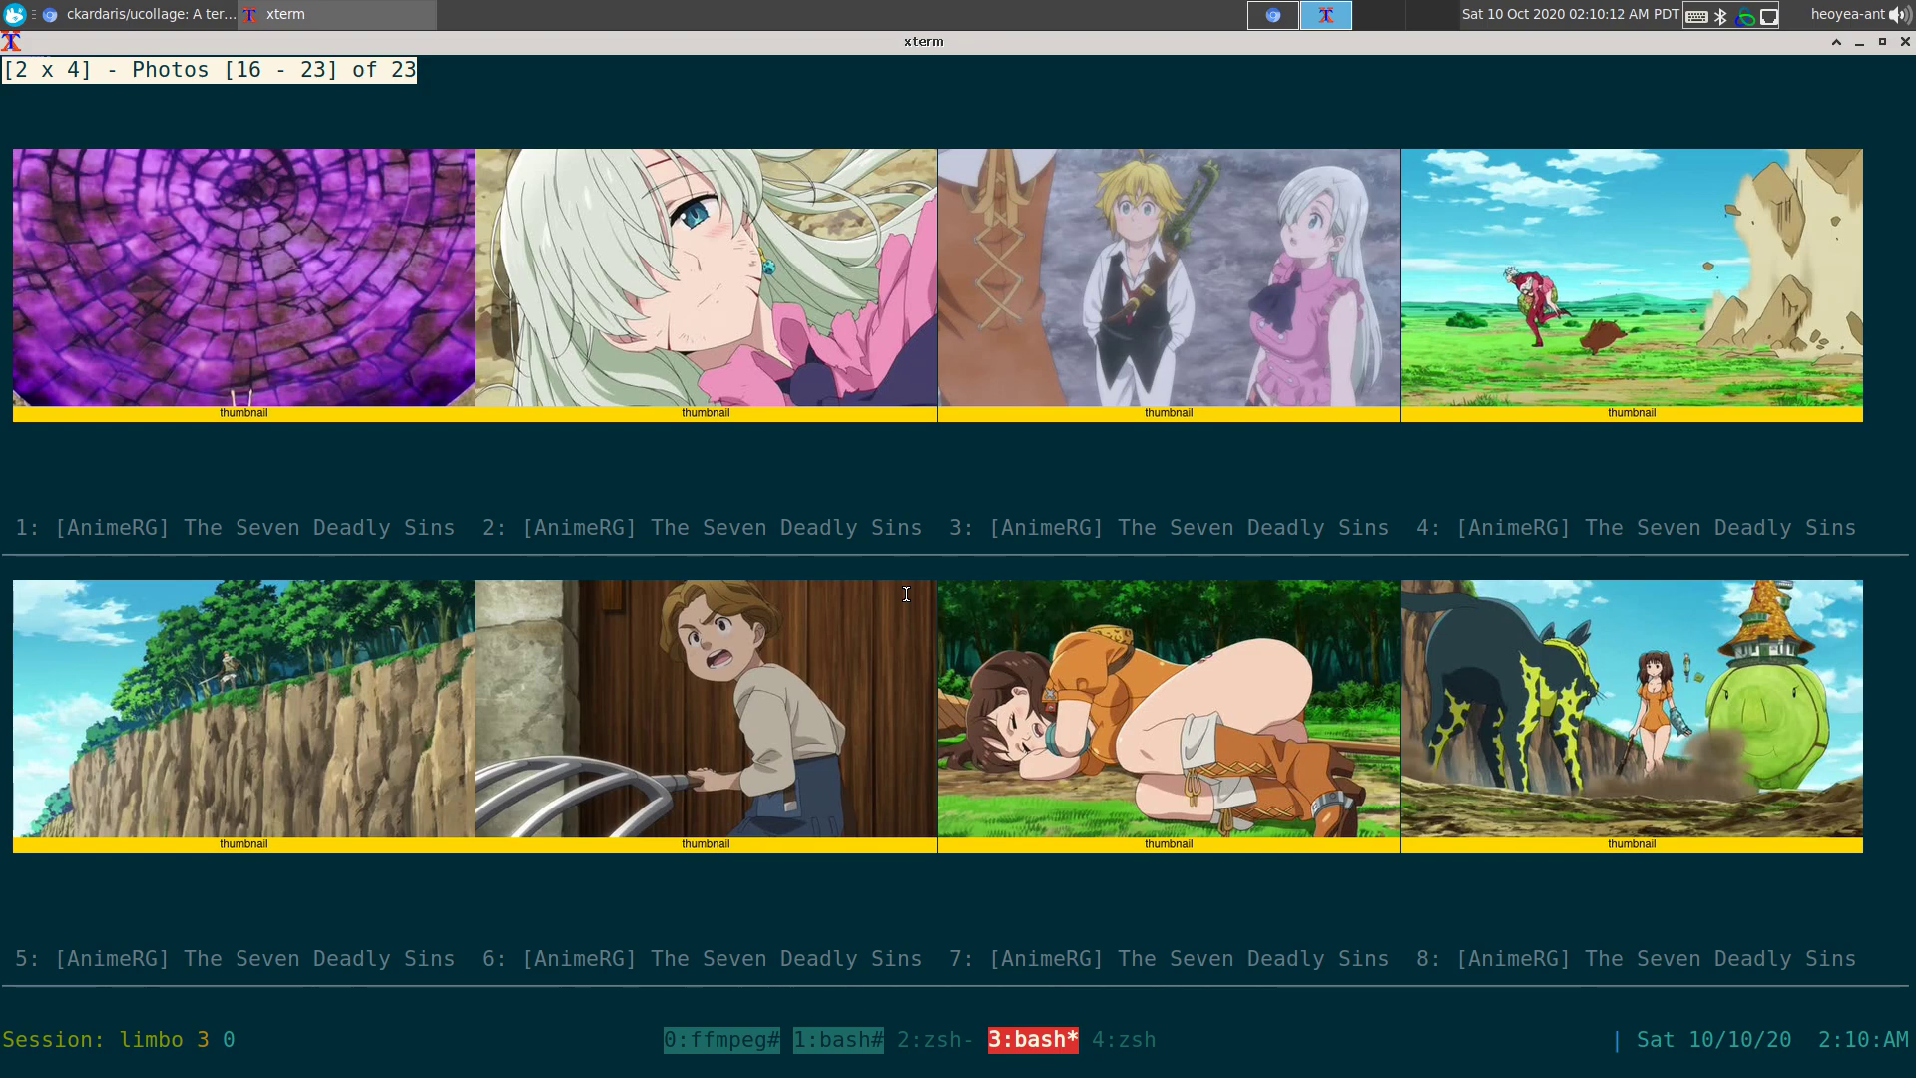
- Close the gallery terminal, return to the GitHub README, and highlight the UCOLLAGE_LINES=2 example
key(alt+F4)
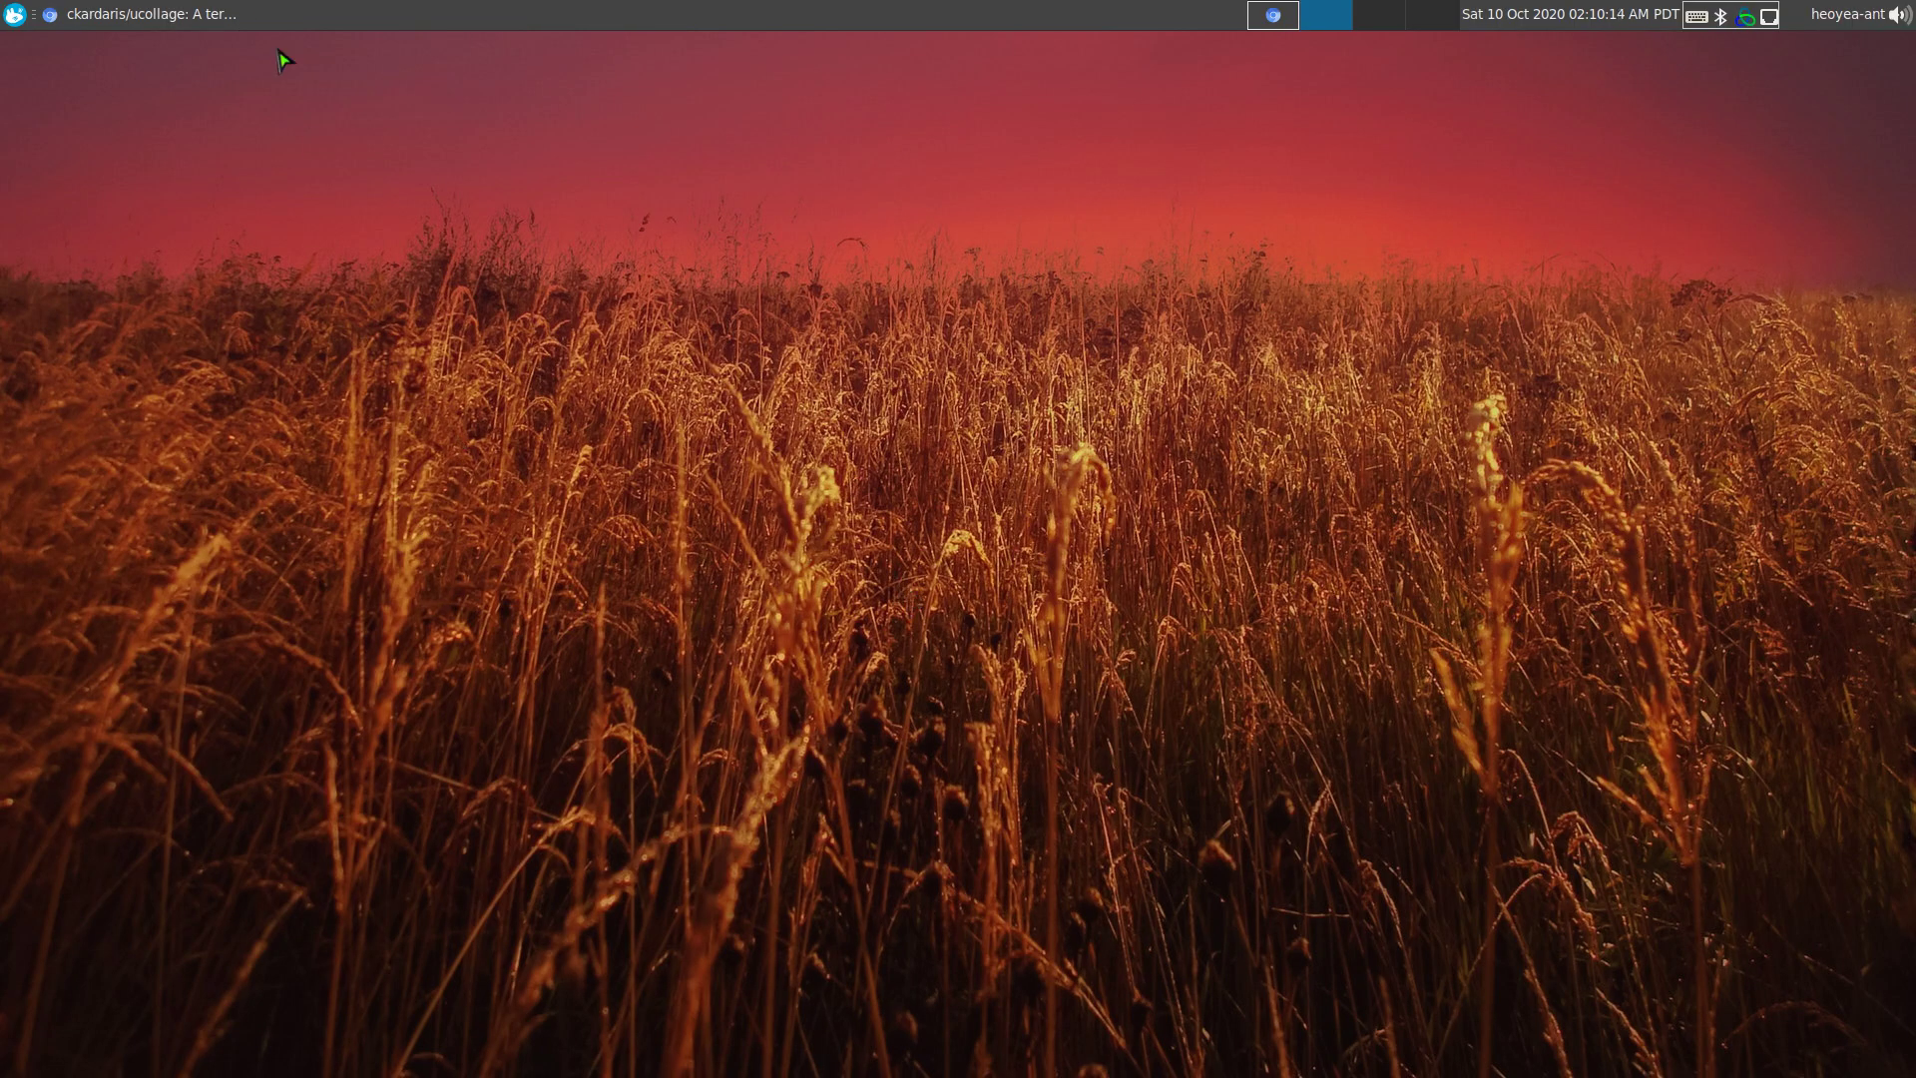
click(205, 14)
scroll(1167, 522, down, 9)
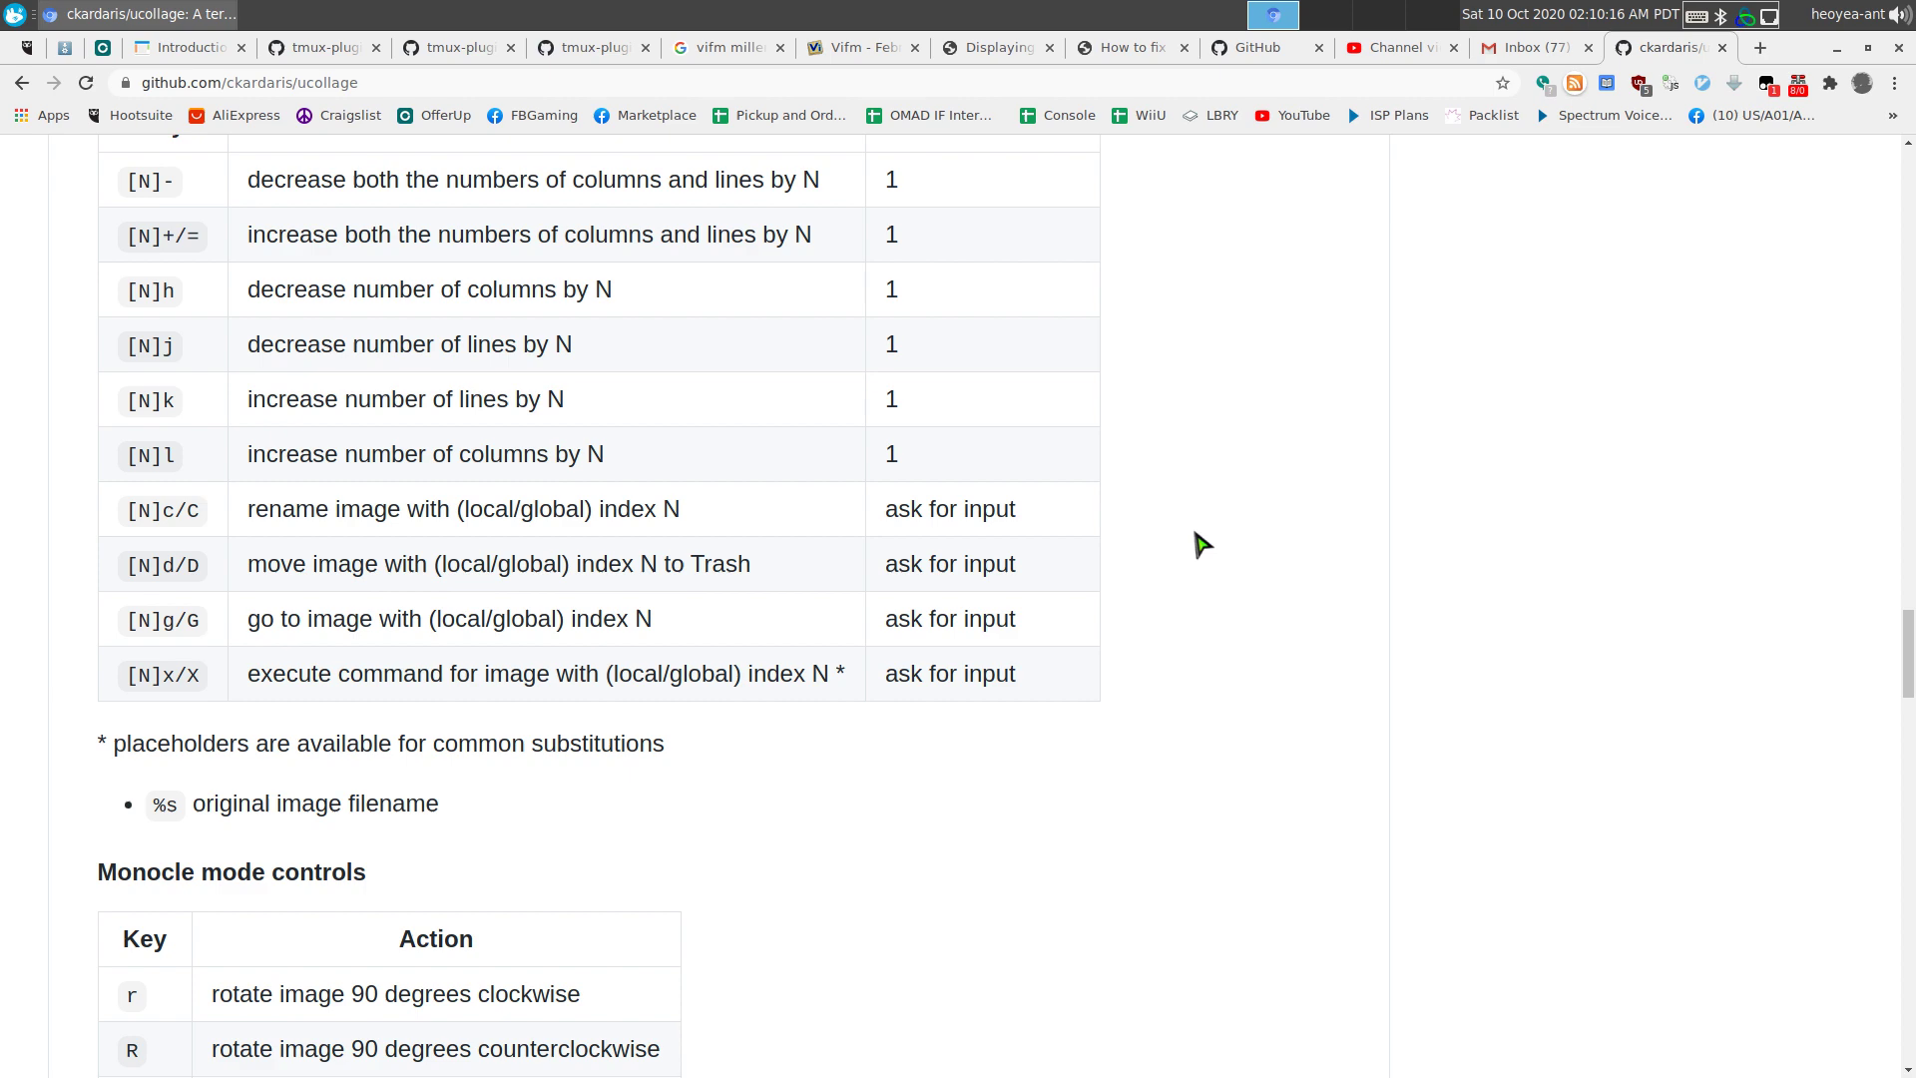
scroll(1201, 547, down, 11)
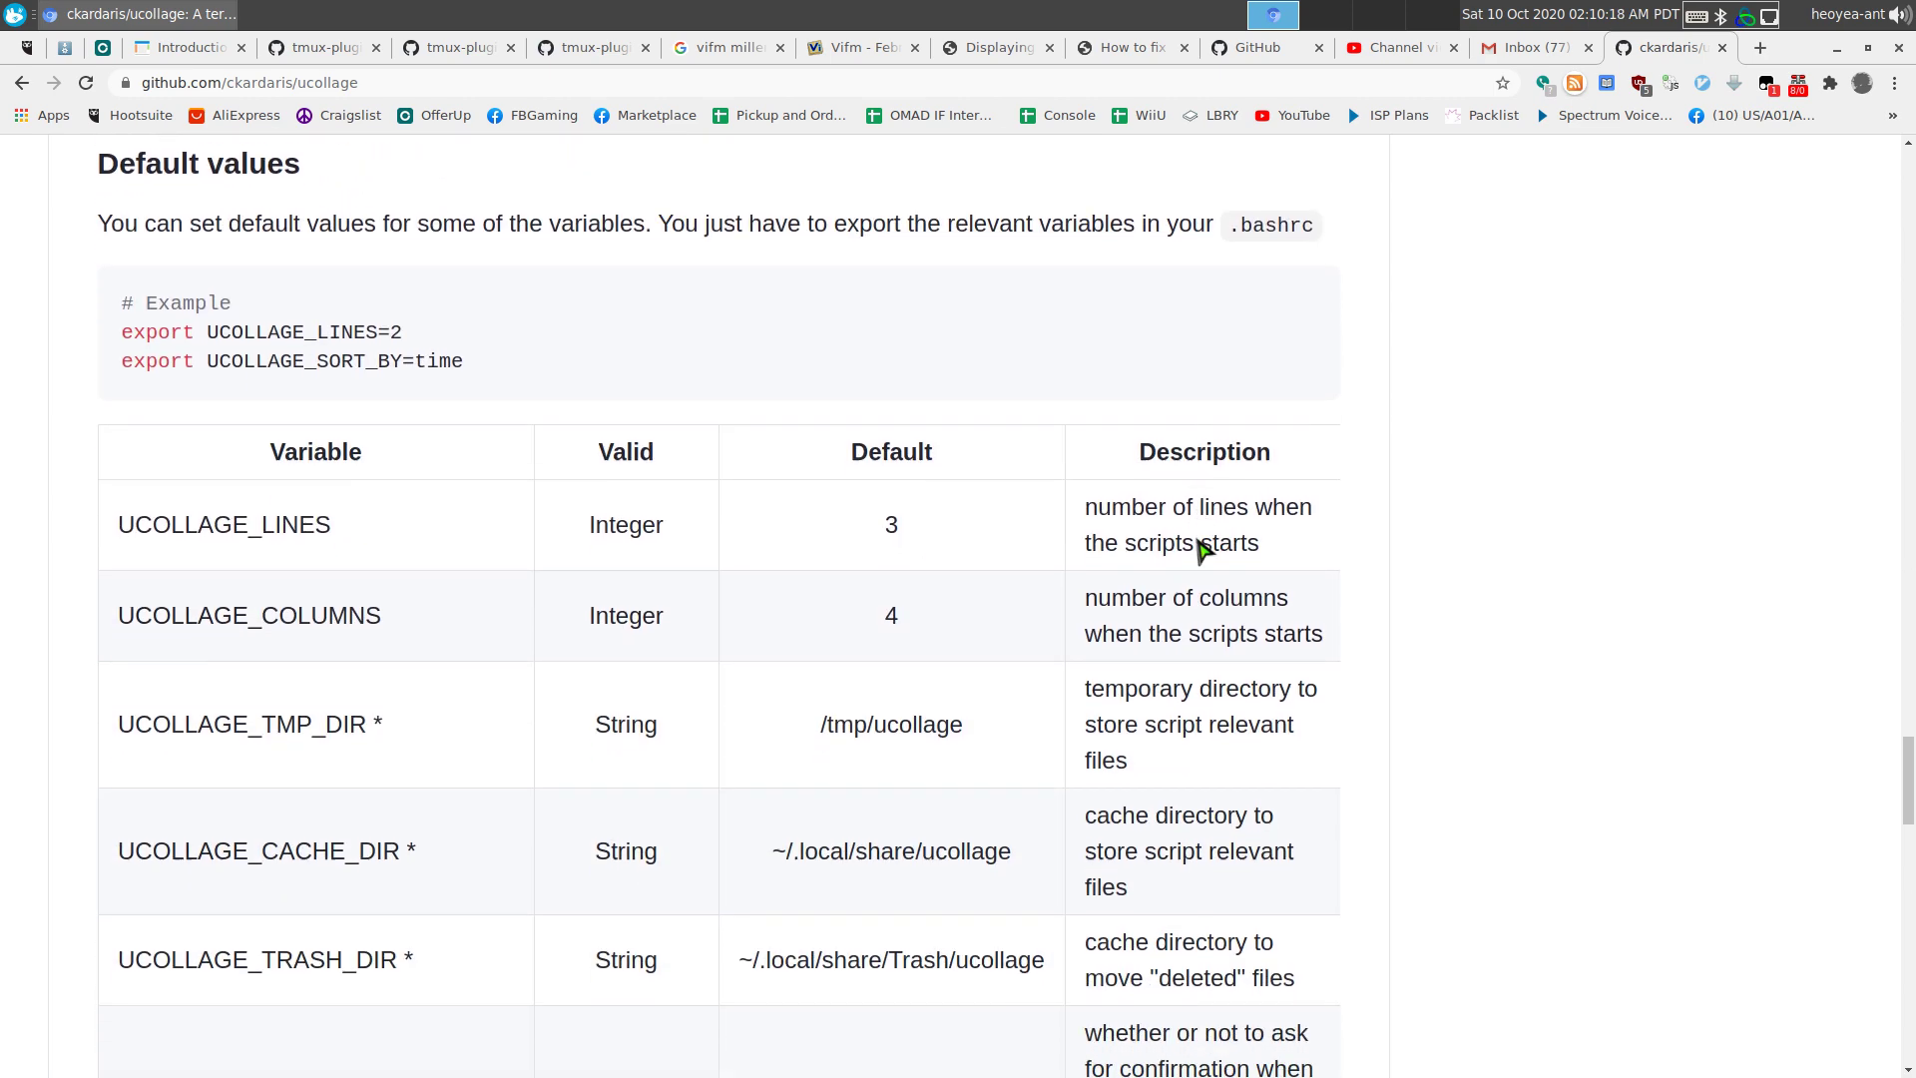
drag(462, 261, 208, 256)
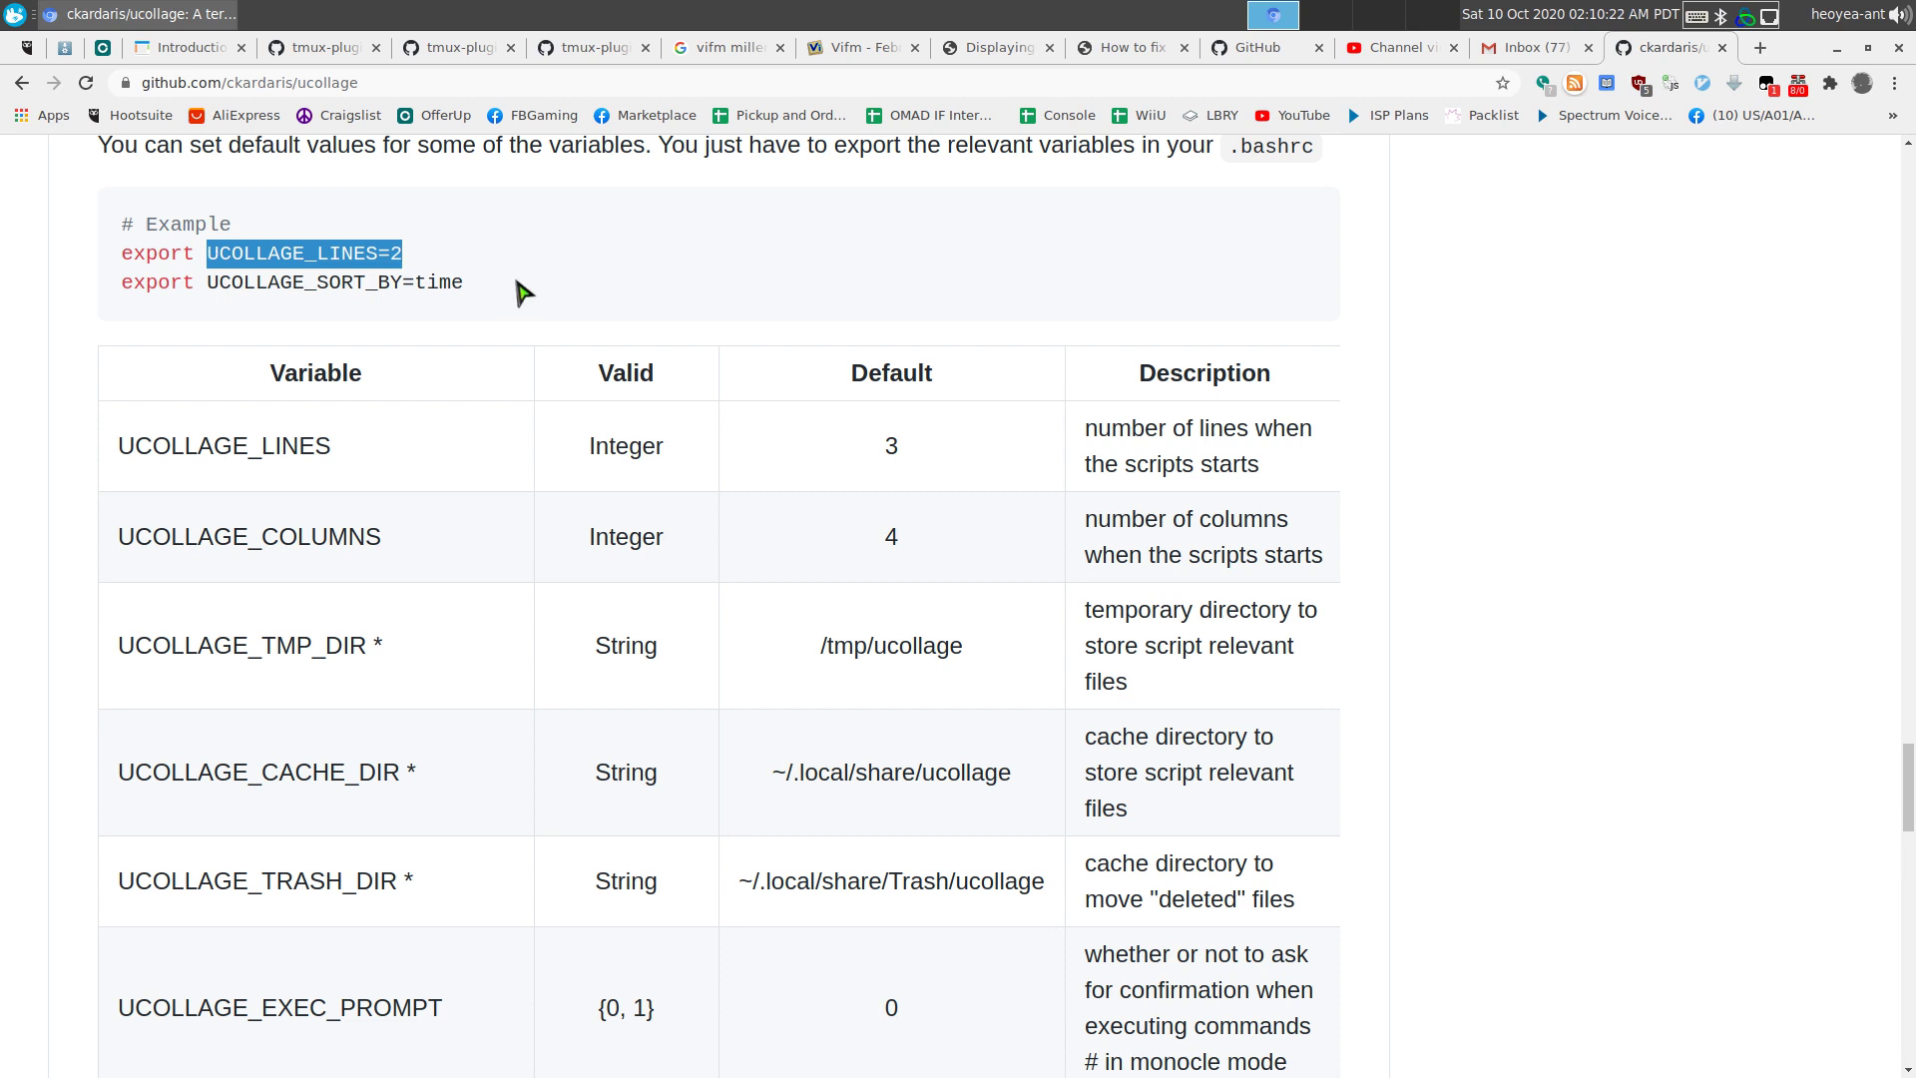
click(539, 287)
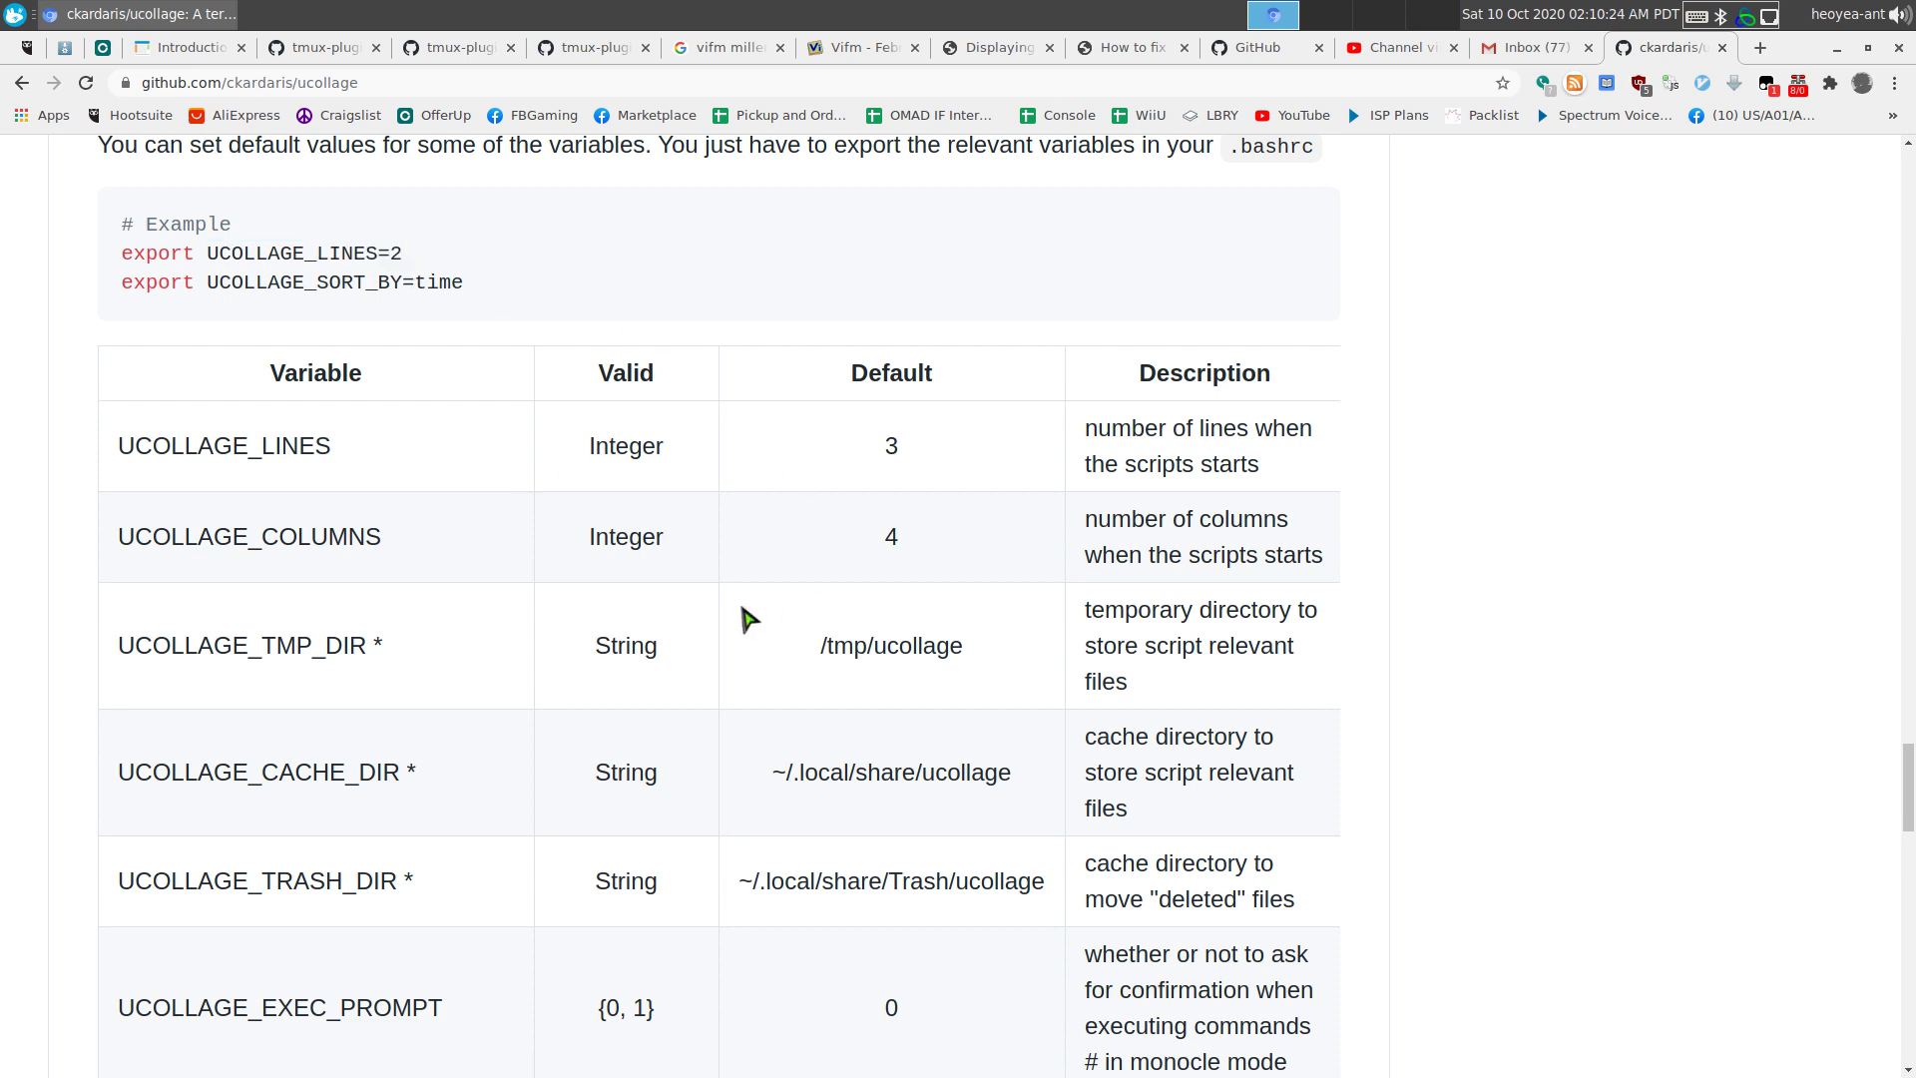
- Scroll the README and highlight the .bashrc file name in the setup instructions
scroll(749, 619, down, 3)
scroll(749, 618, down, 15)
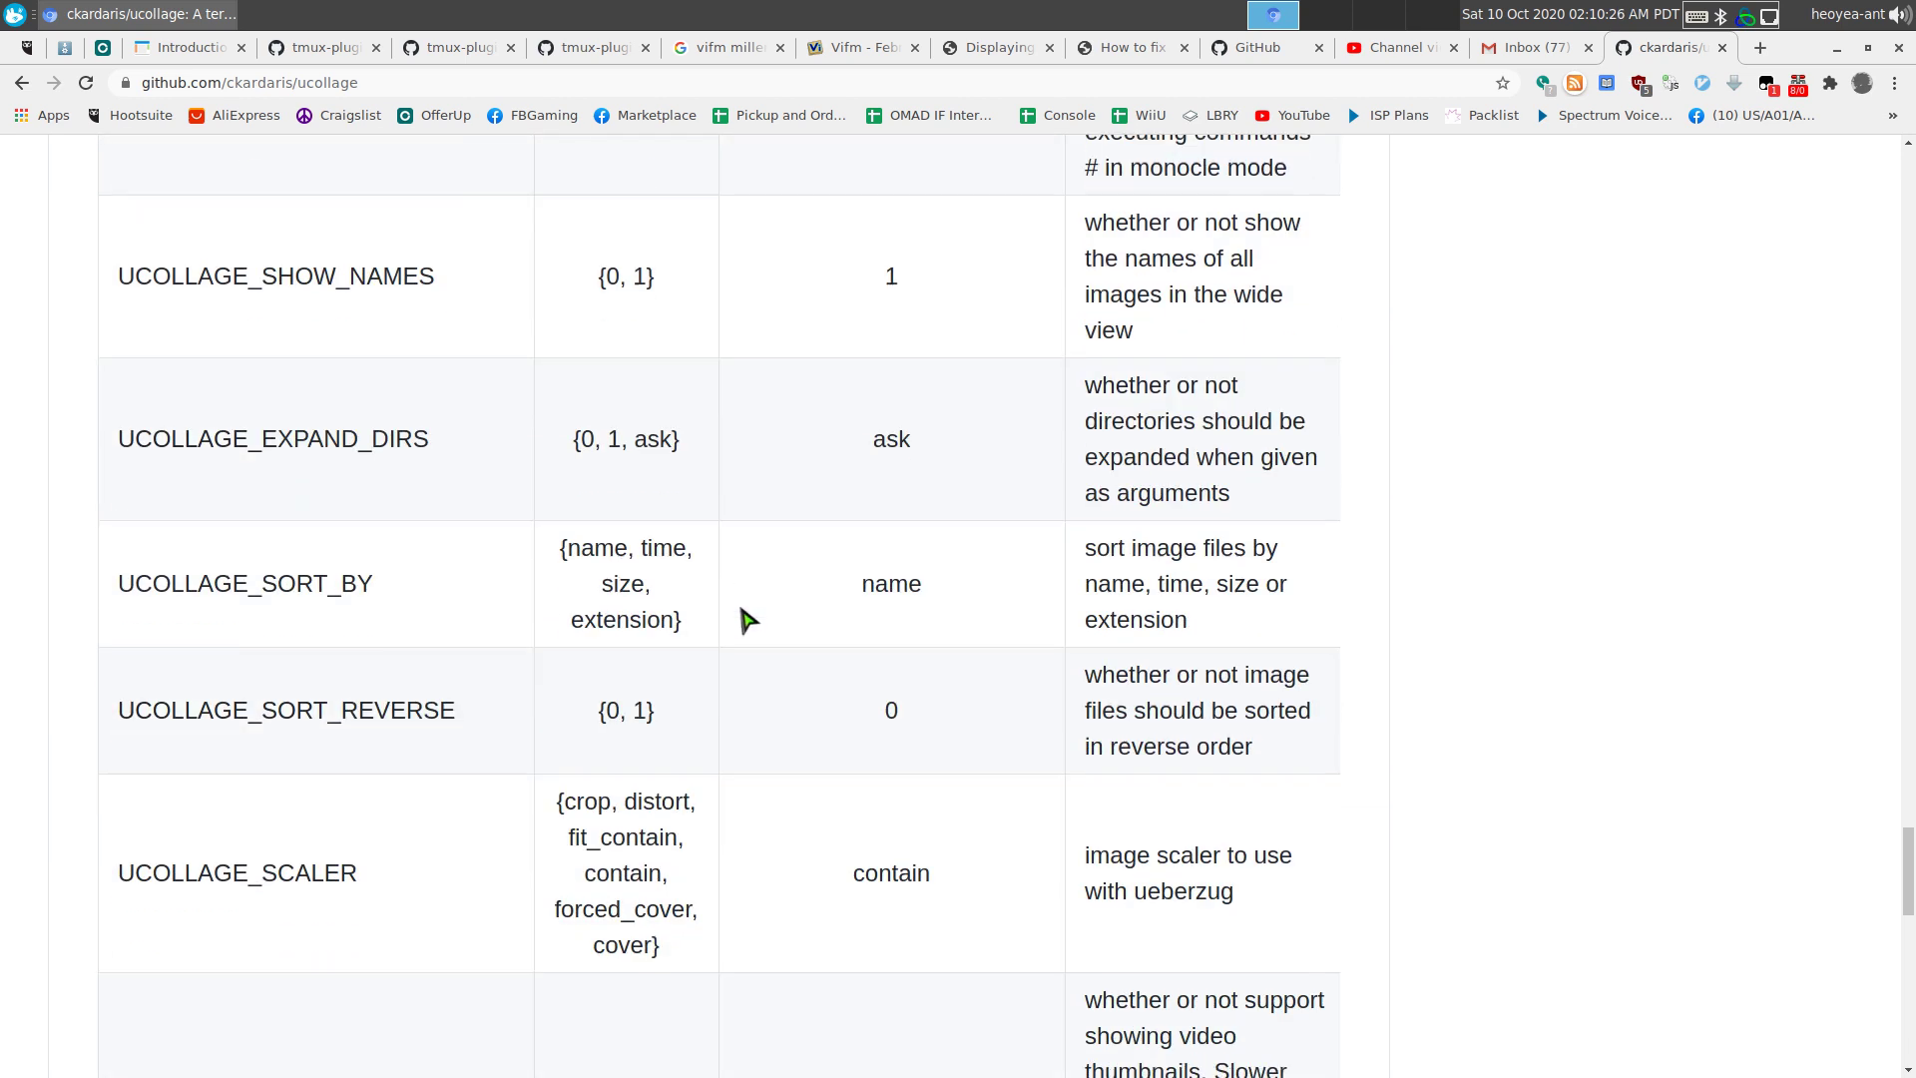
scroll(668, 658, down, 12)
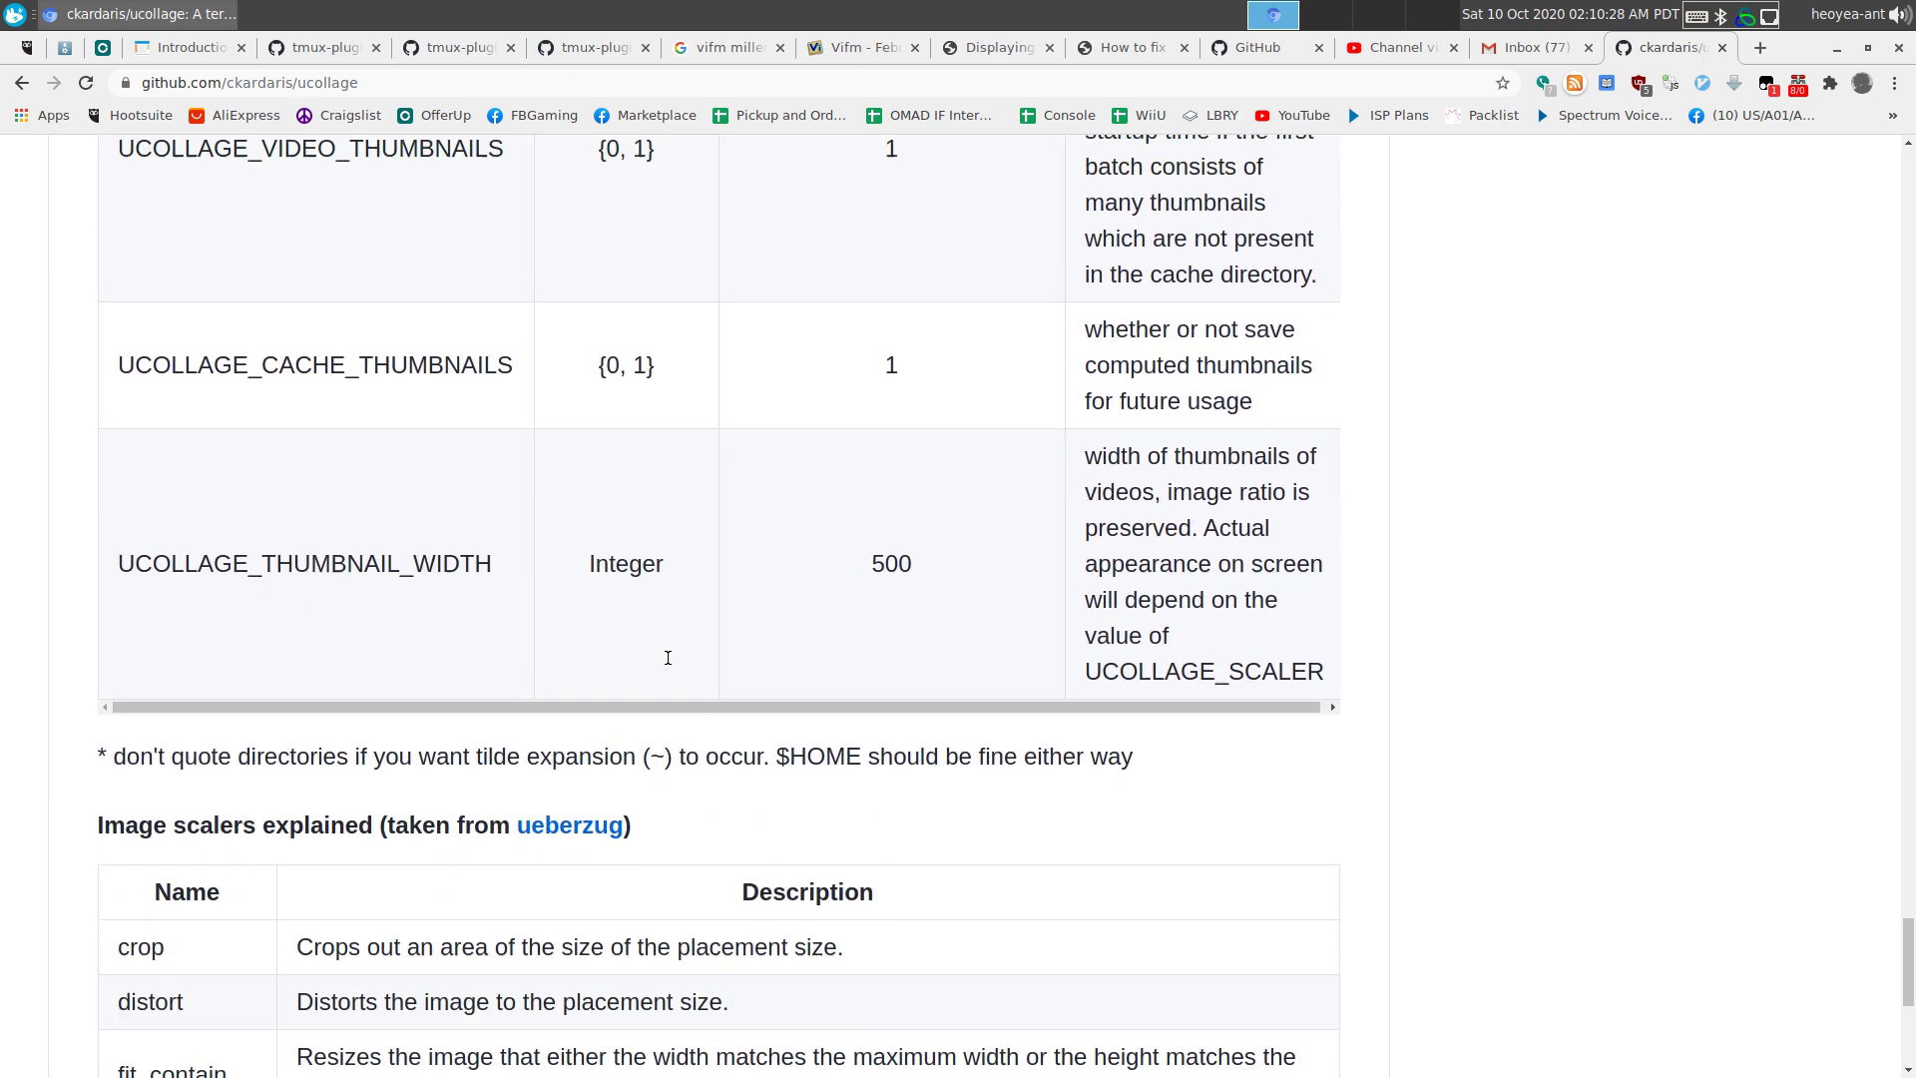
scroll(668, 657, up, 7)
scroll(668, 657, up, 20)
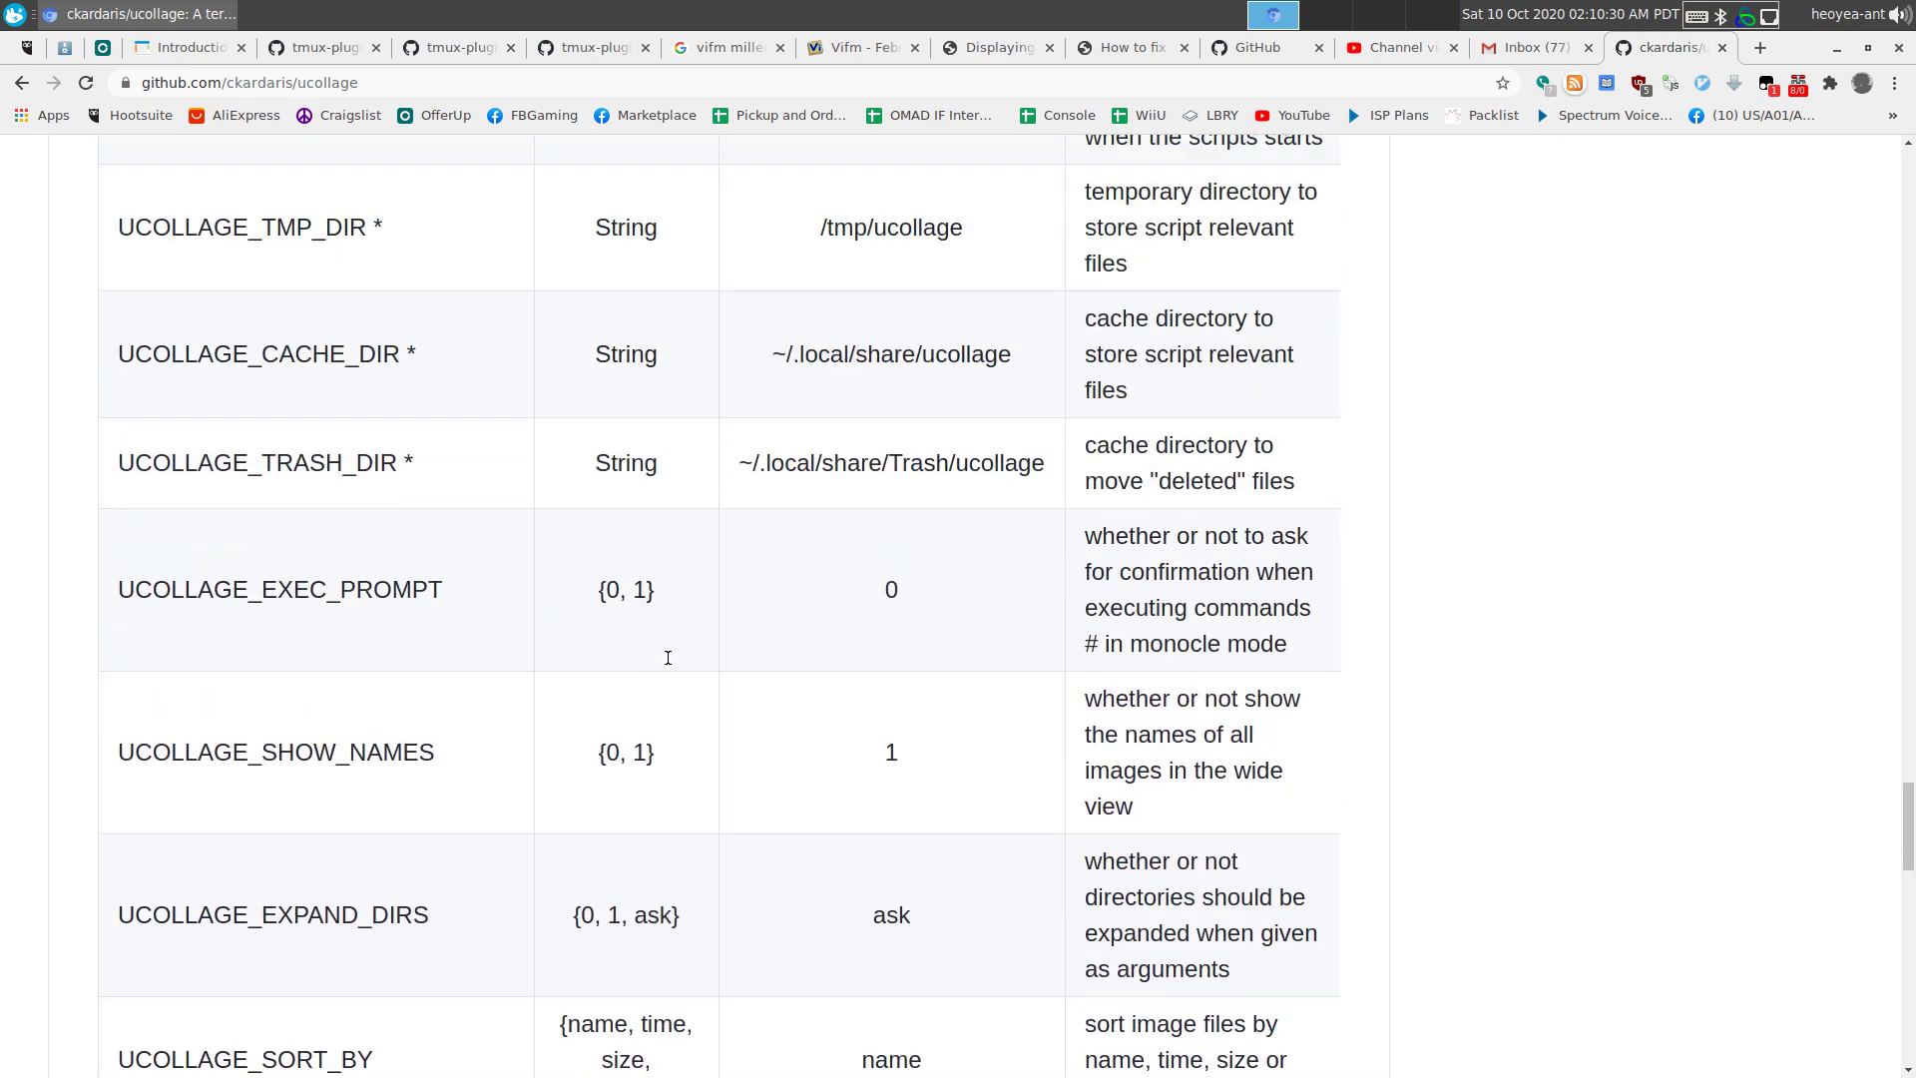
scroll(667, 658, up, 7)
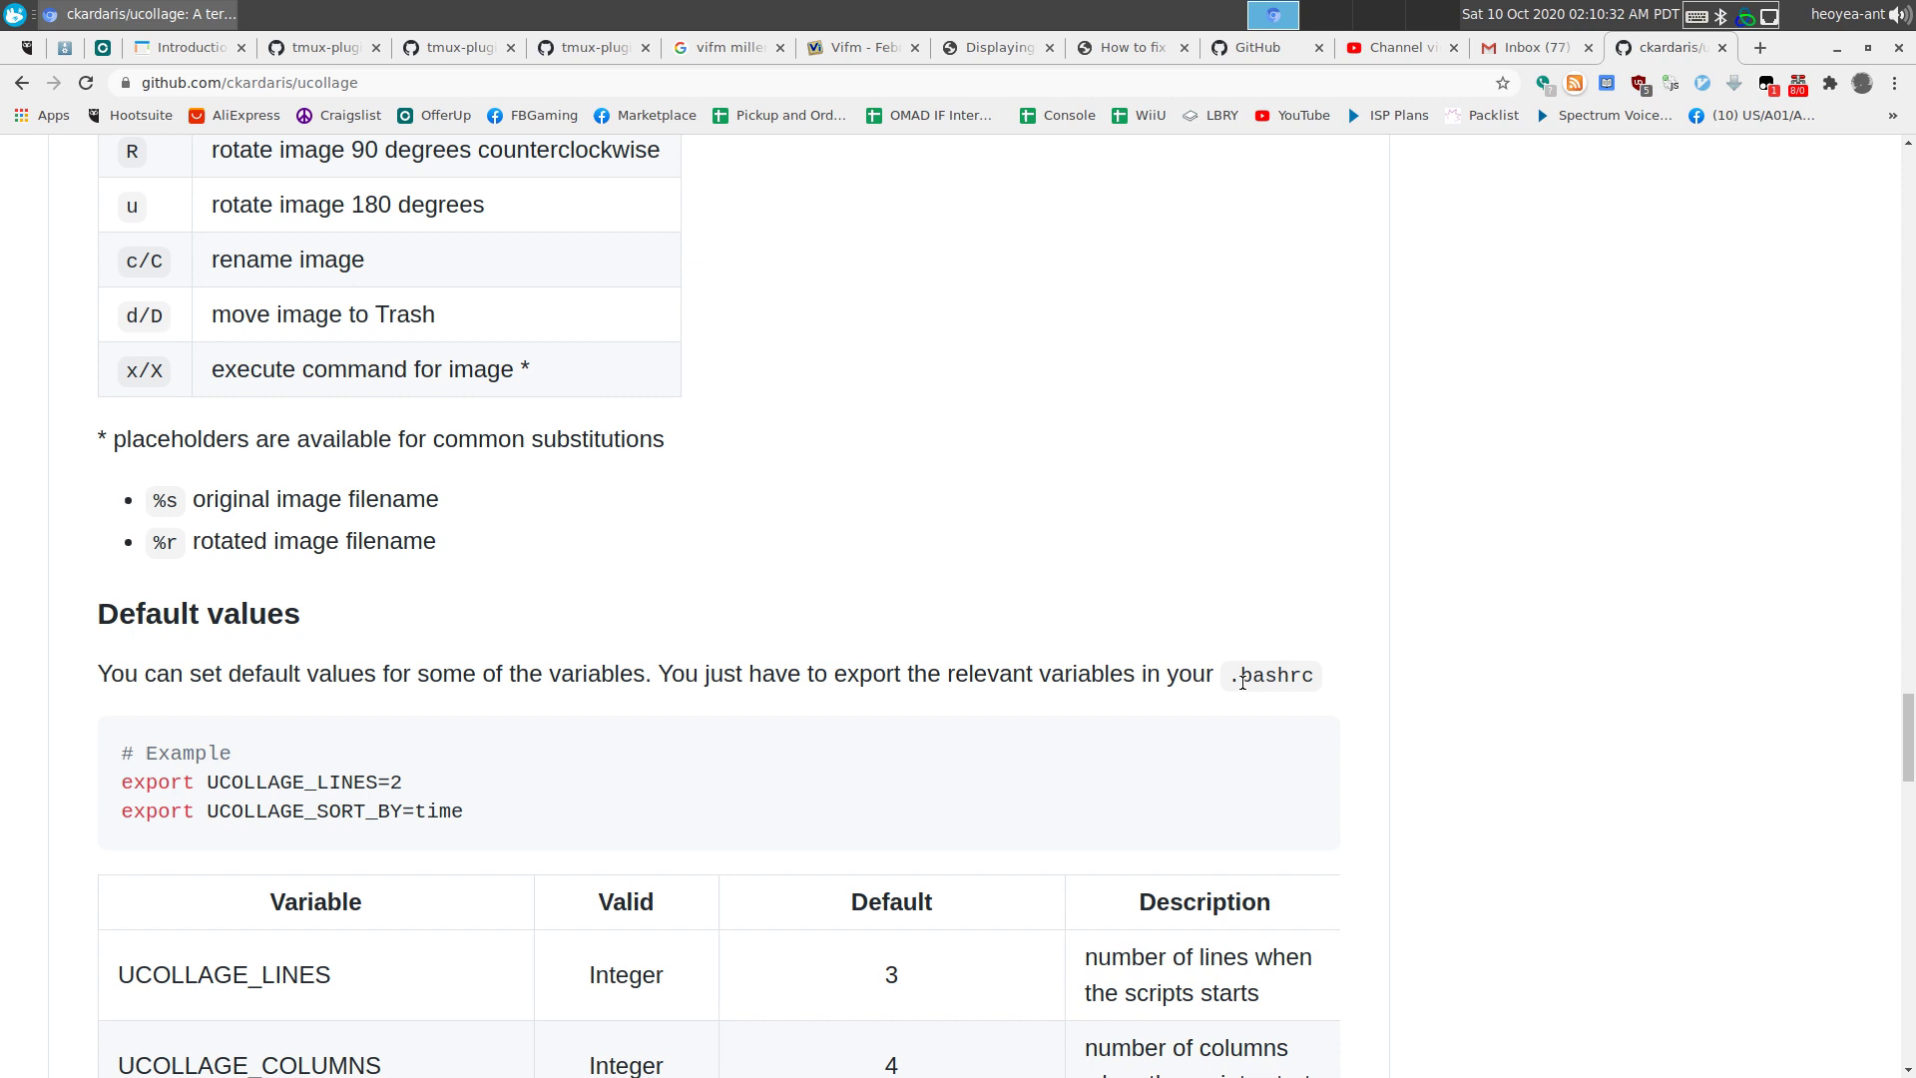
drag(1325, 687, 1237, 673)
click(1371, 619)
- Scroll the Default values table down to UCOLLAGE_THUMBNAIL_WIDTH 500
scroll(1368, 621, down, 2)
scroll(1366, 623, down, 2)
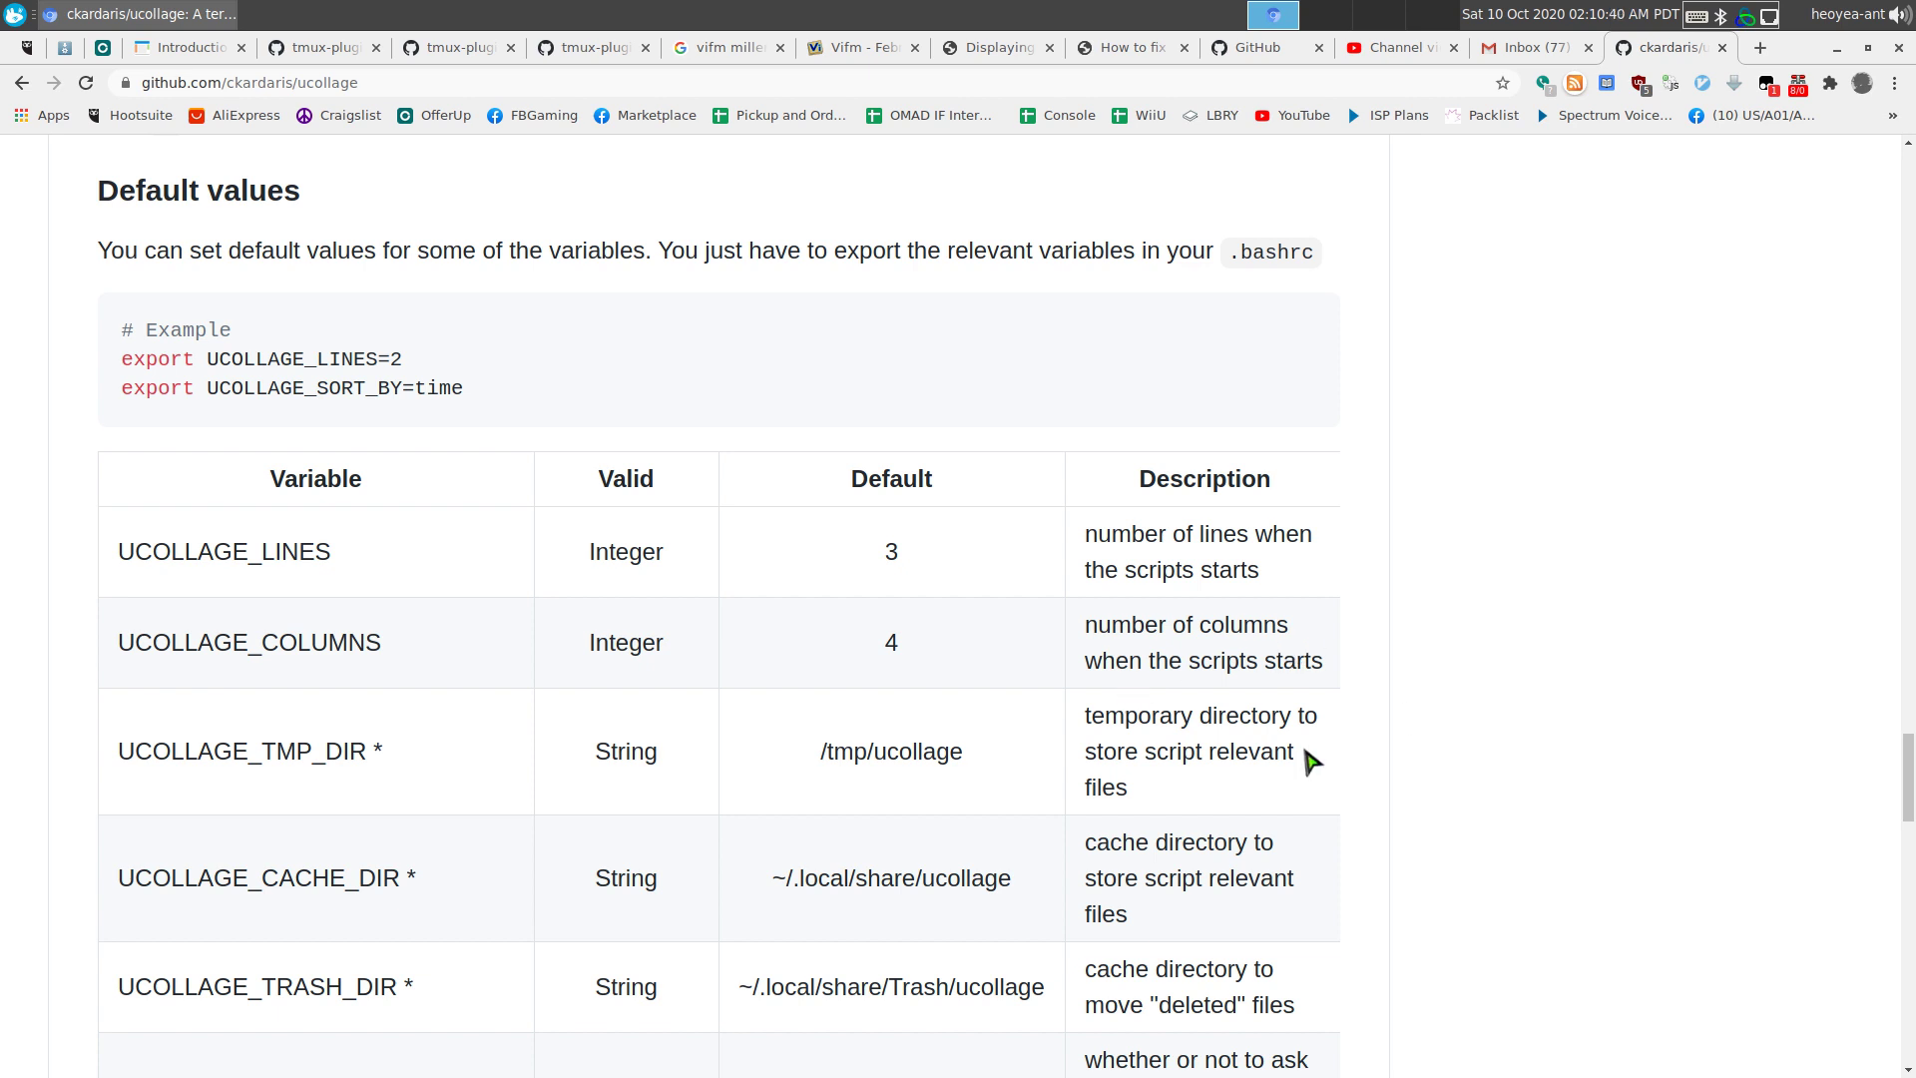
scroll(1174, 768, down, 4)
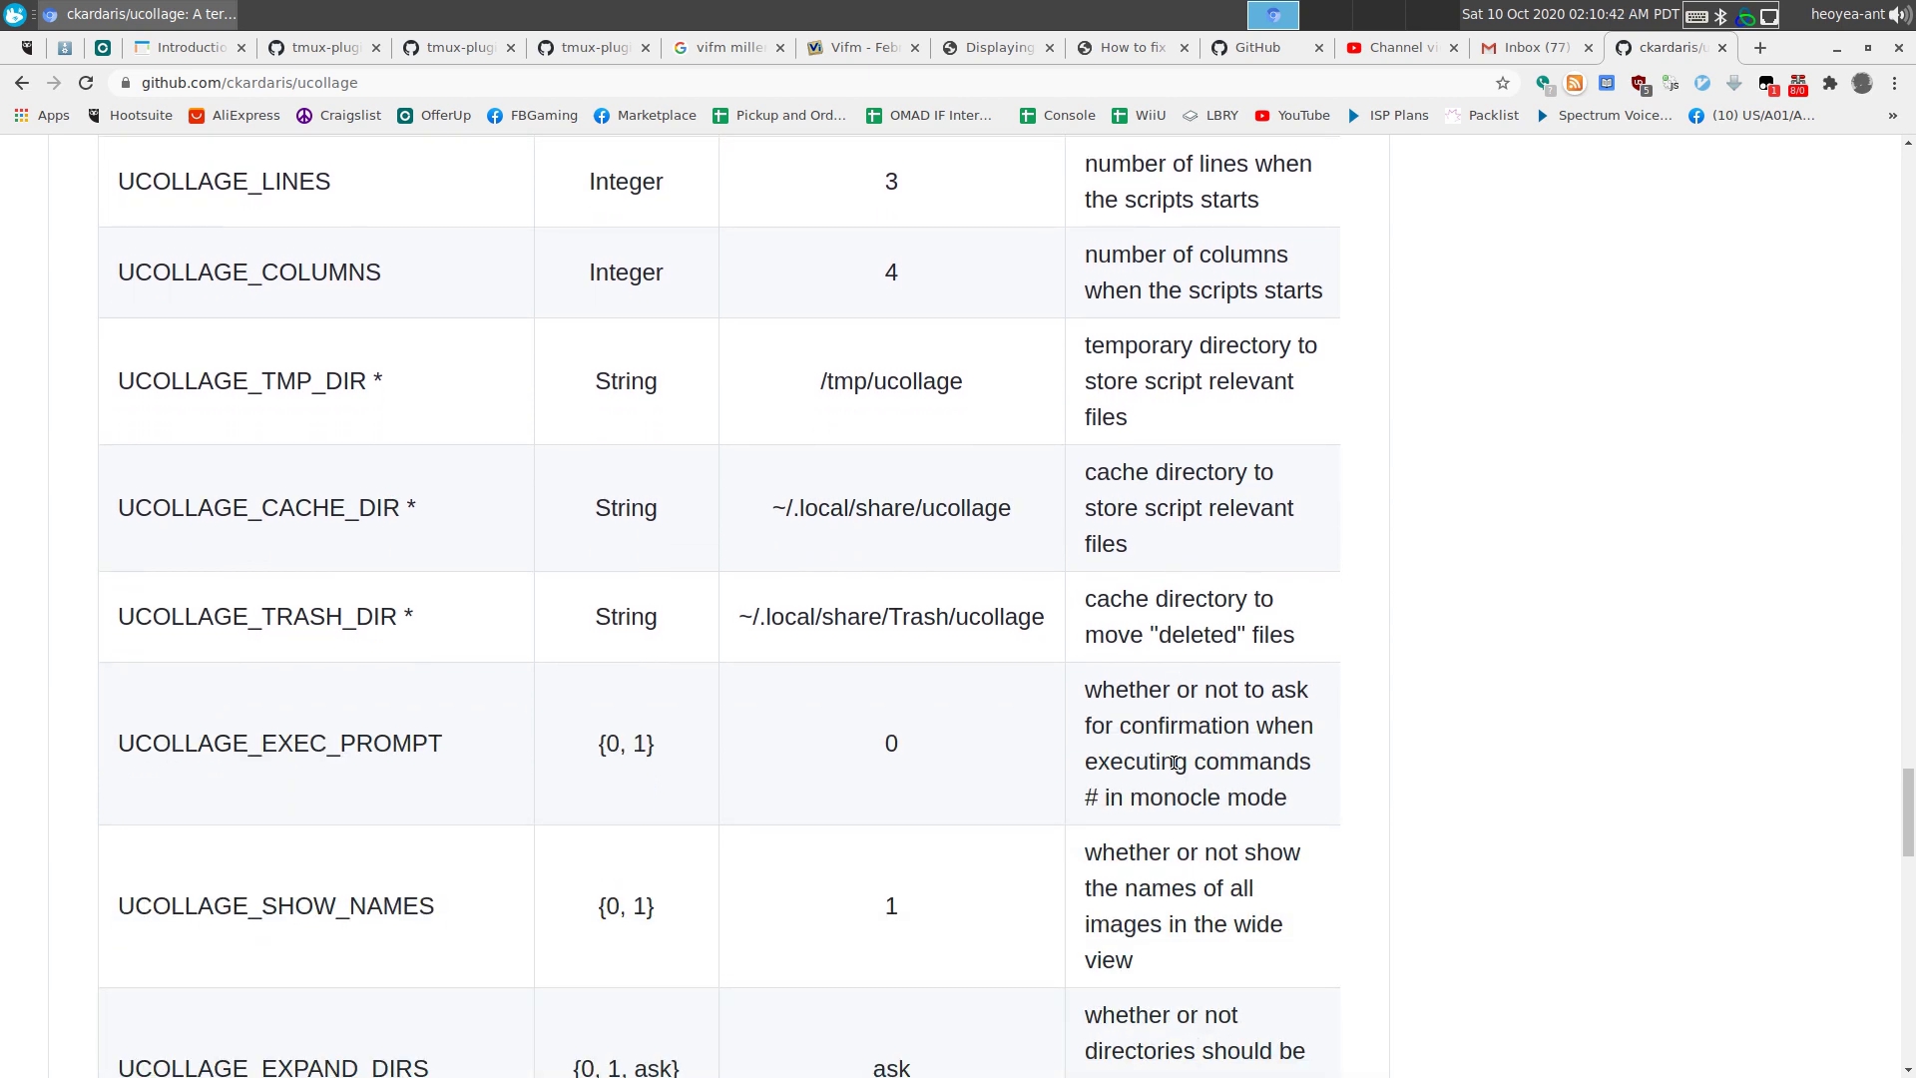
scroll(1174, 764, down, 6)
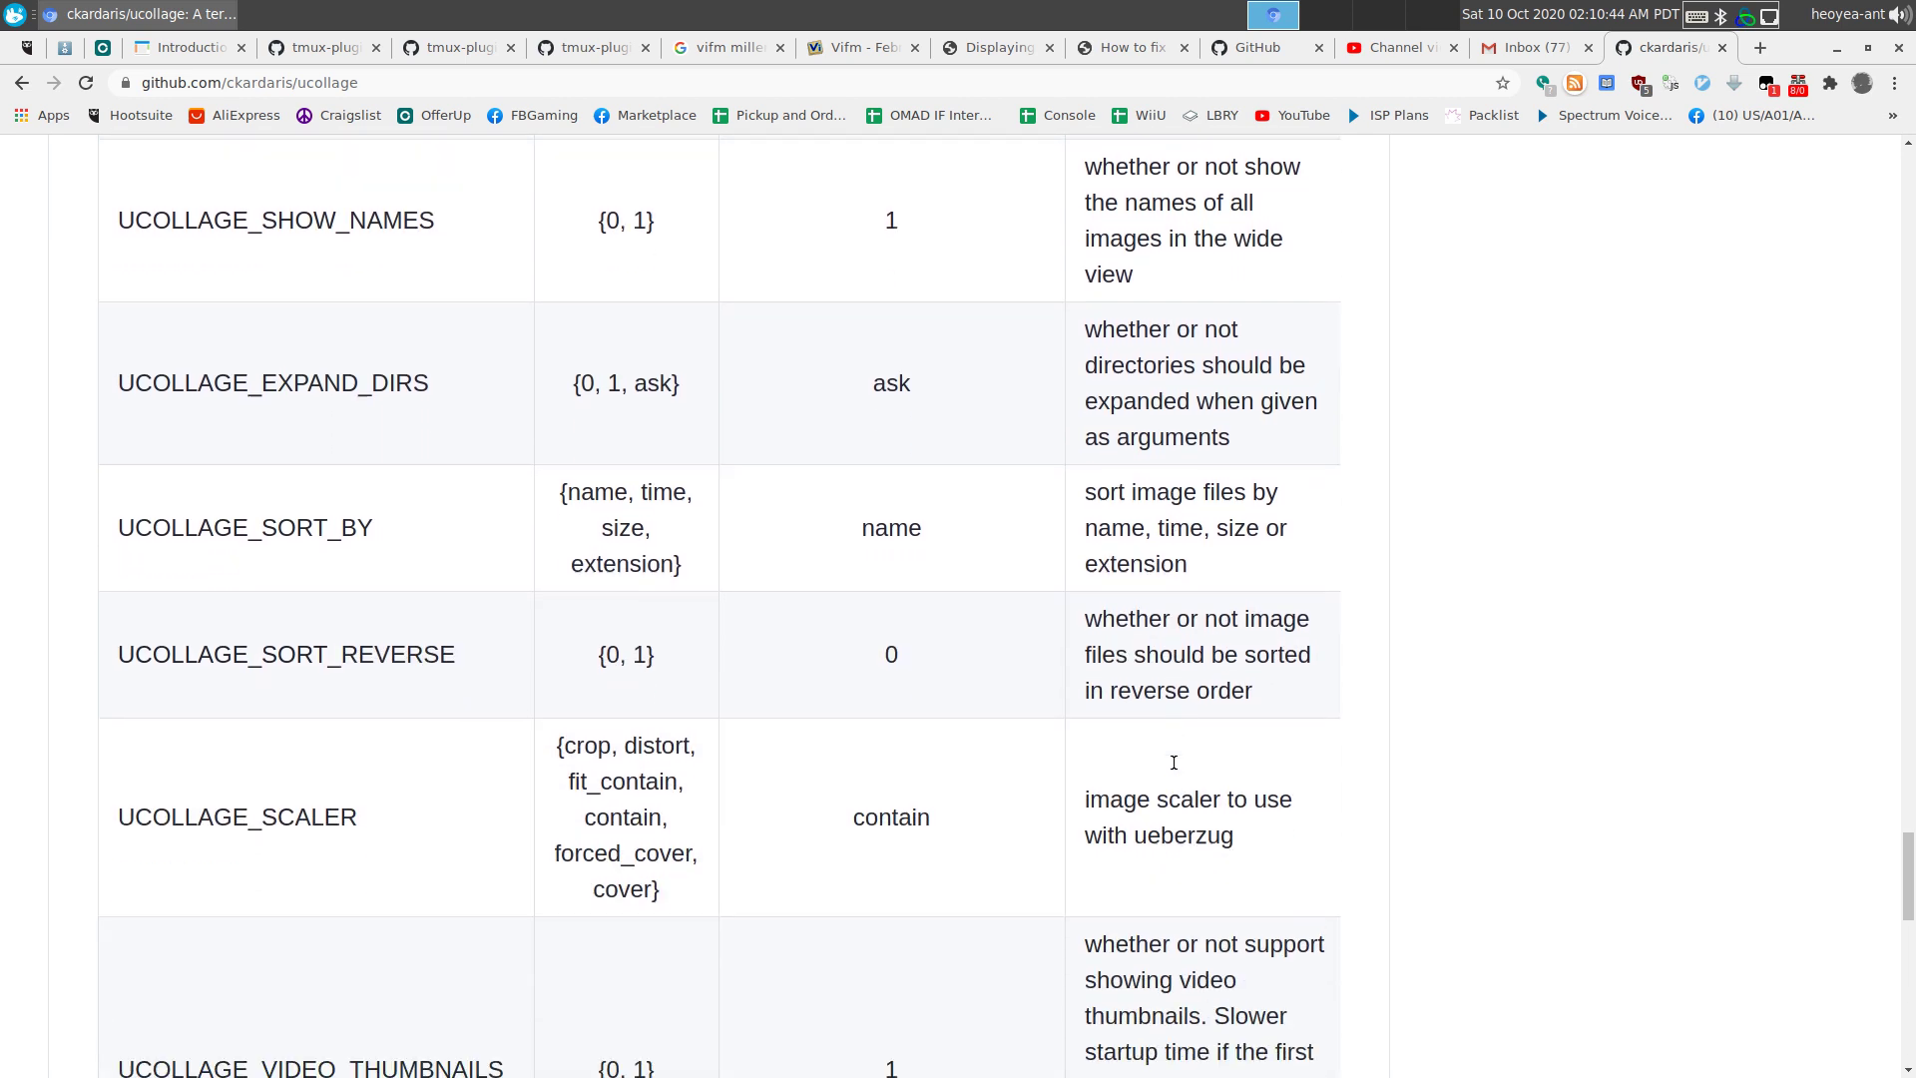
scroll(1180, 776, down, 2)
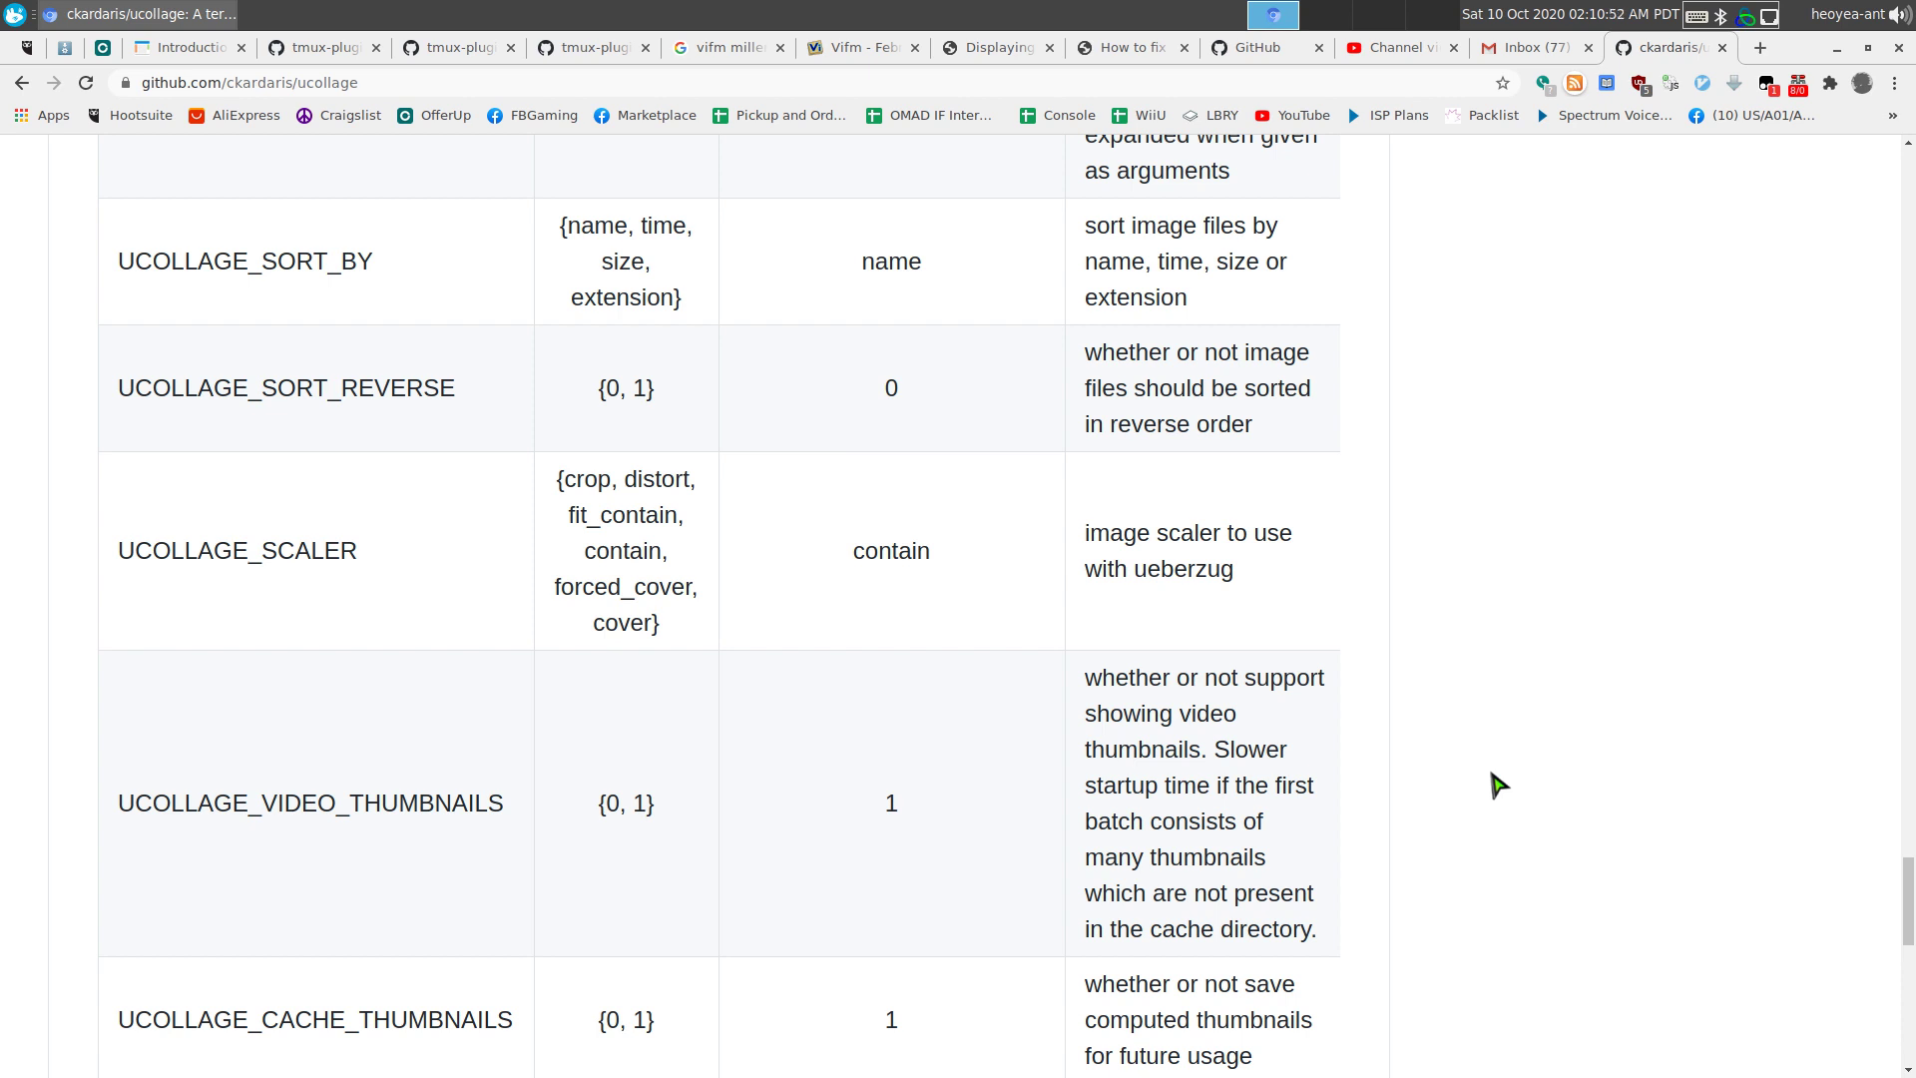
scroll(1497, 783, down, 3)
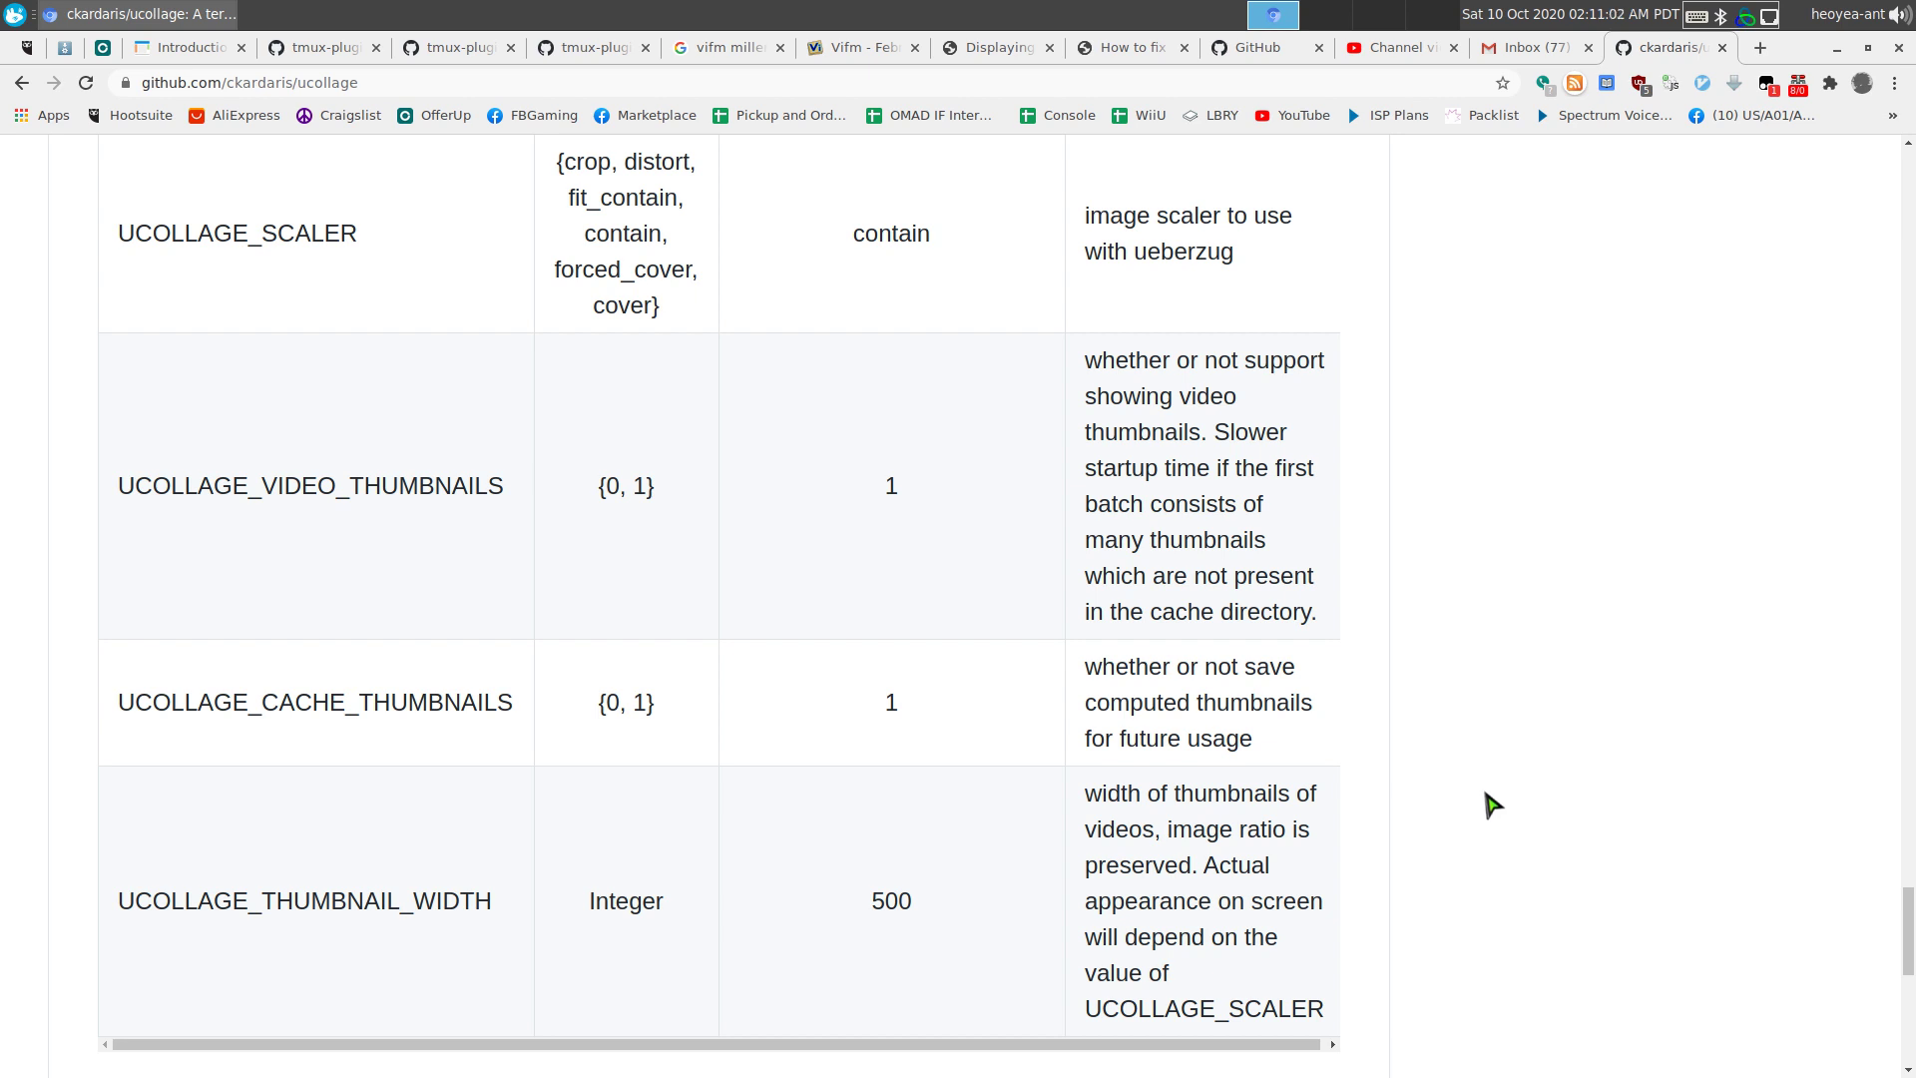
scroll(1492, 803, down, 1)
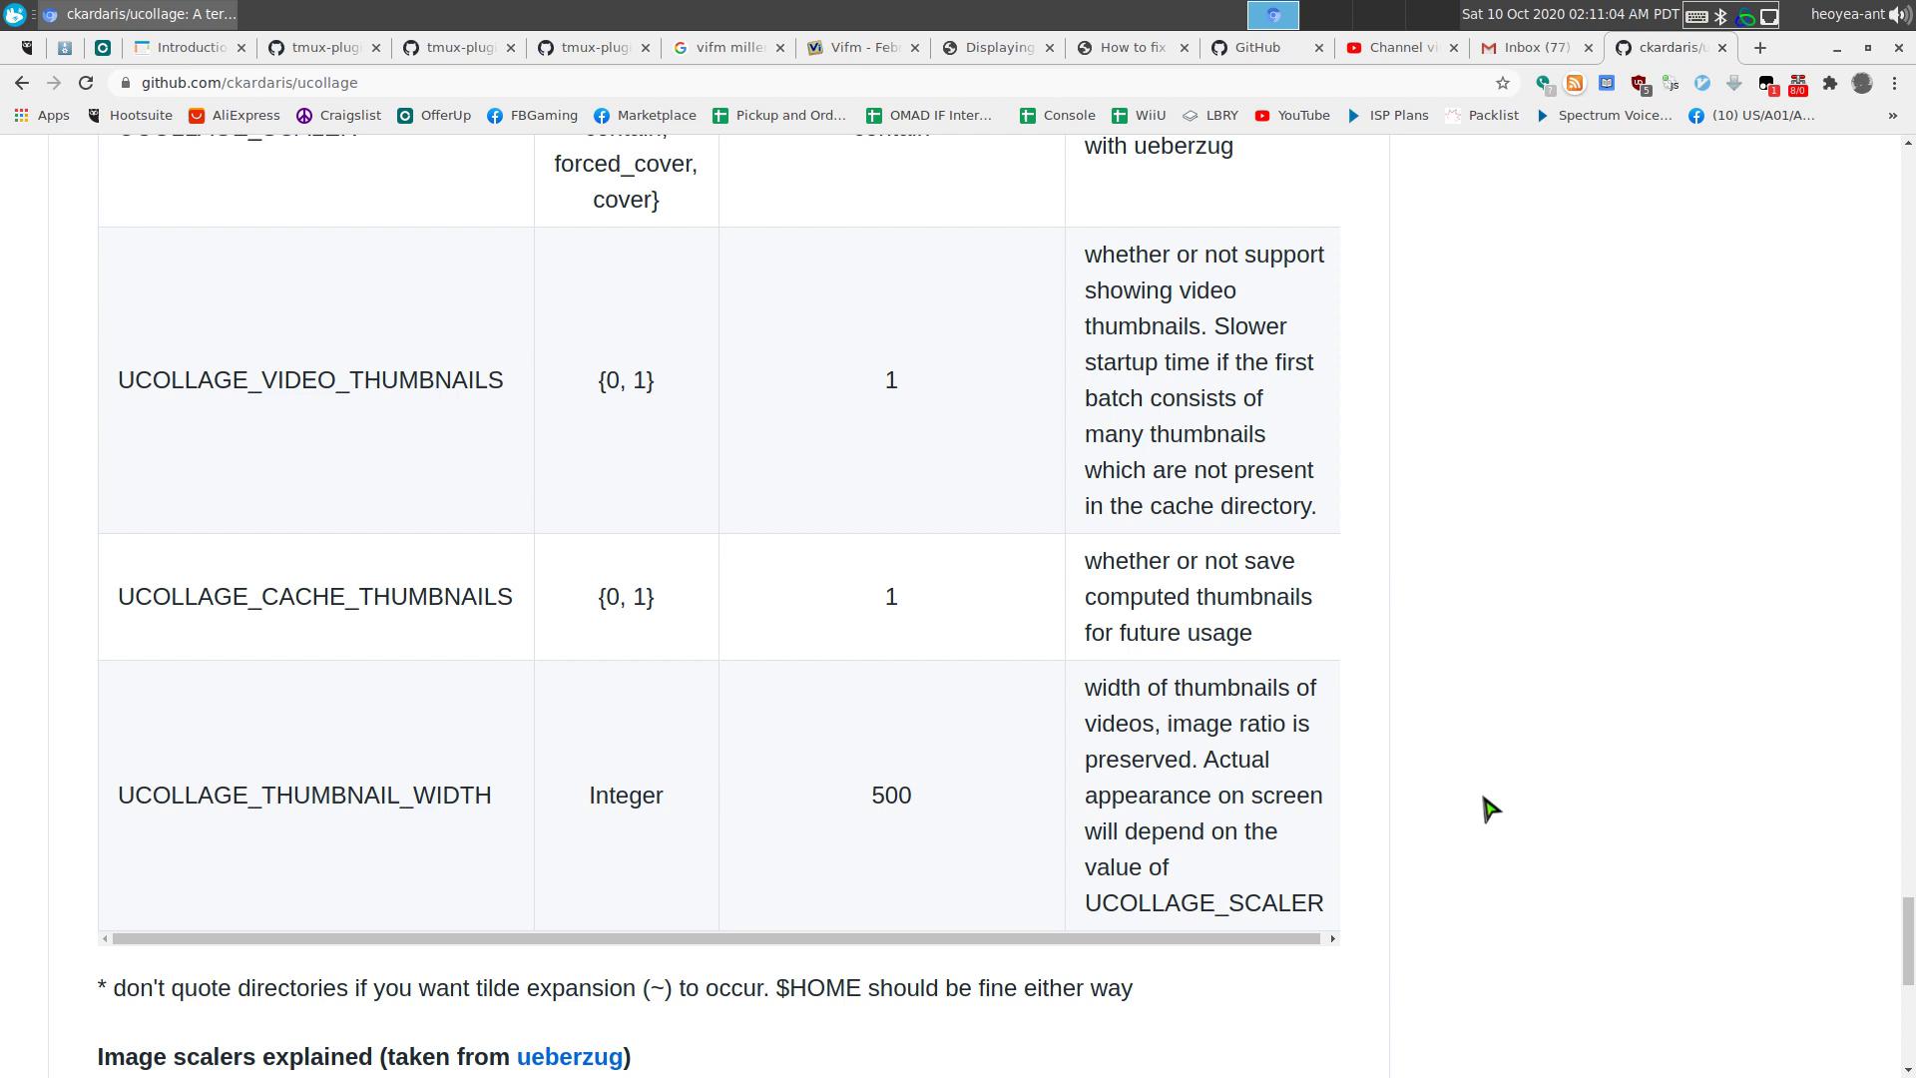